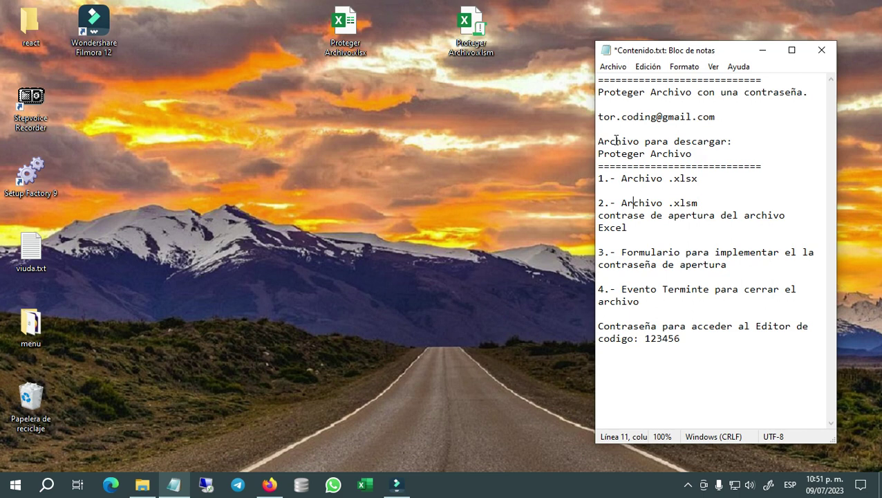
Step: Launch Word from the Start menu, leaving the Notepad notes on protecting Excel files open
click(612, 105)
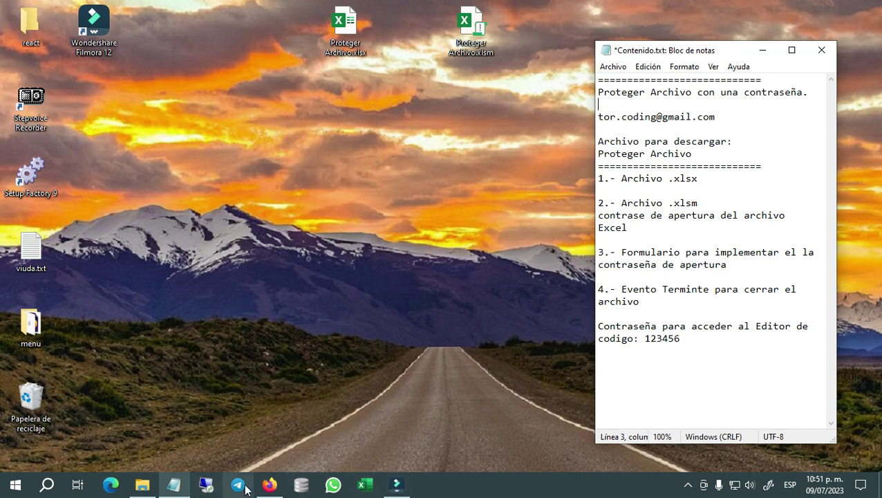
click(15, 487)
click(301, 136)
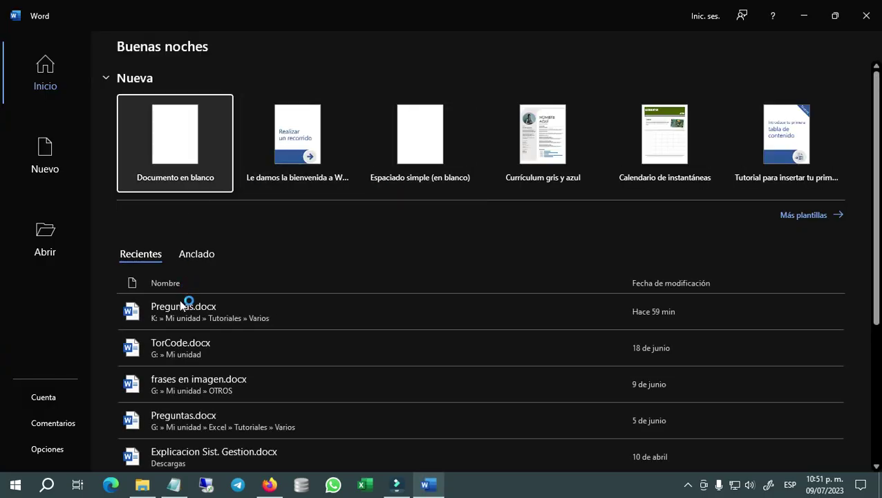
Step: Open Preguntas.docx, scroll down to the screenshot of the viewer's comment, then minimize Word
click(183, 306)
scroll(802, 259, down, 5)
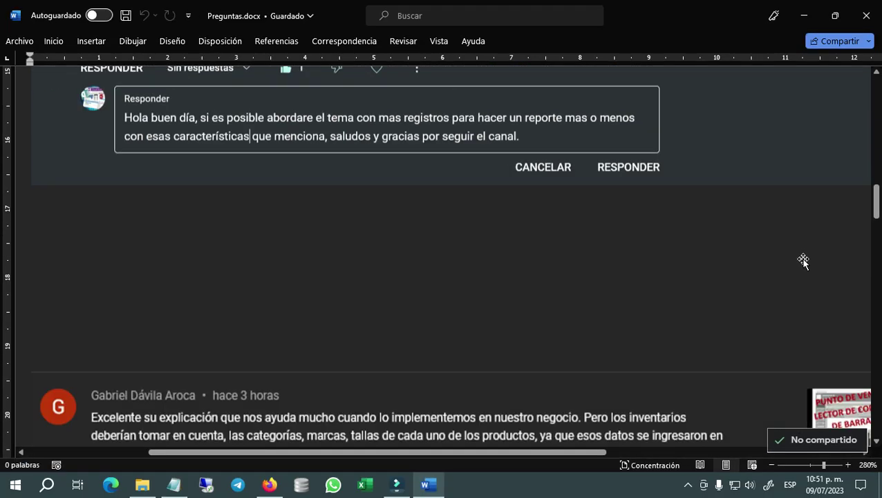
scroll(804, 258, down, 5)
scroll(804, 257, down, 5)
scroll(806, 257, down, 3)
scroll(803, 258, down, 3)
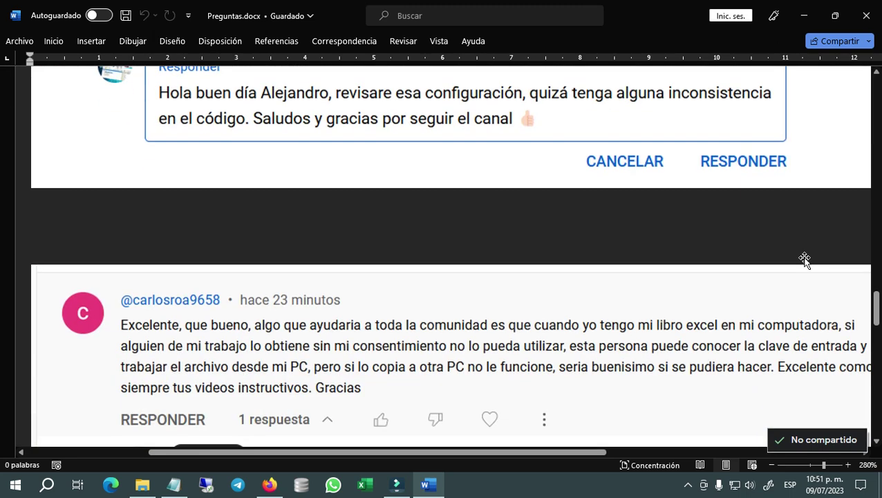
scroll(803, 258, down, 3)
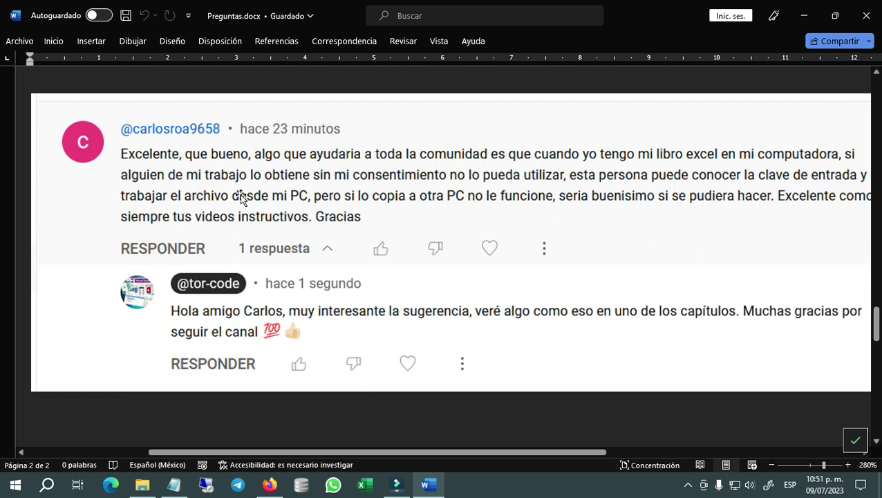
click(285, 196)
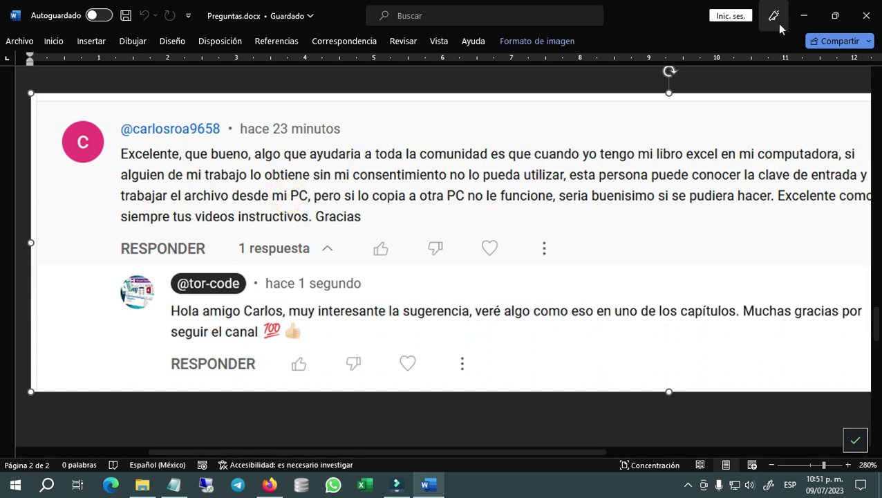
click(805, 19)
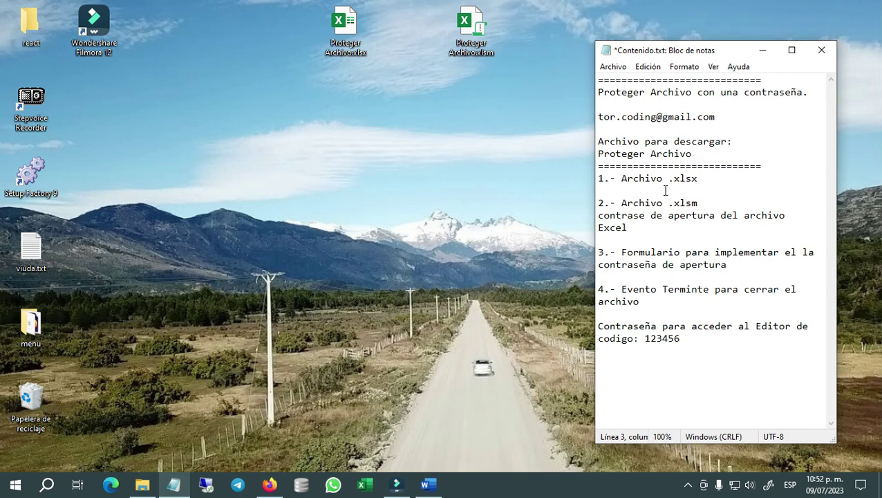
Step: Go over the .xlsx and .xlsm items in the Notepad file list
click(354, 43)
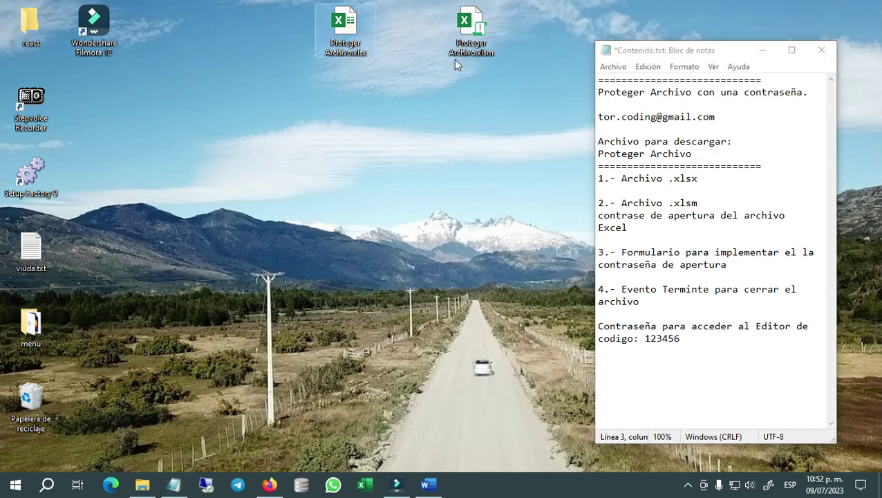
click(724, 184)
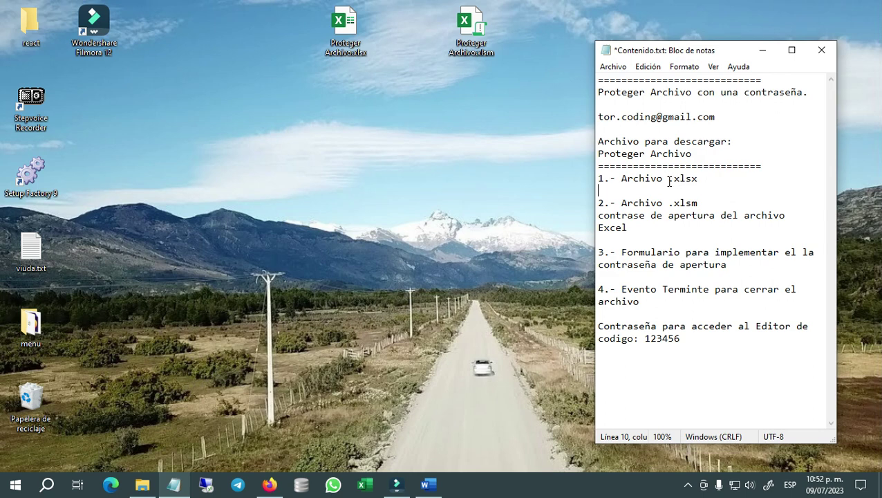
double_click(669, 180)
click(709, 178)
click(709, 179)
click(699, 203)
drag(700, 180, 674, 180)
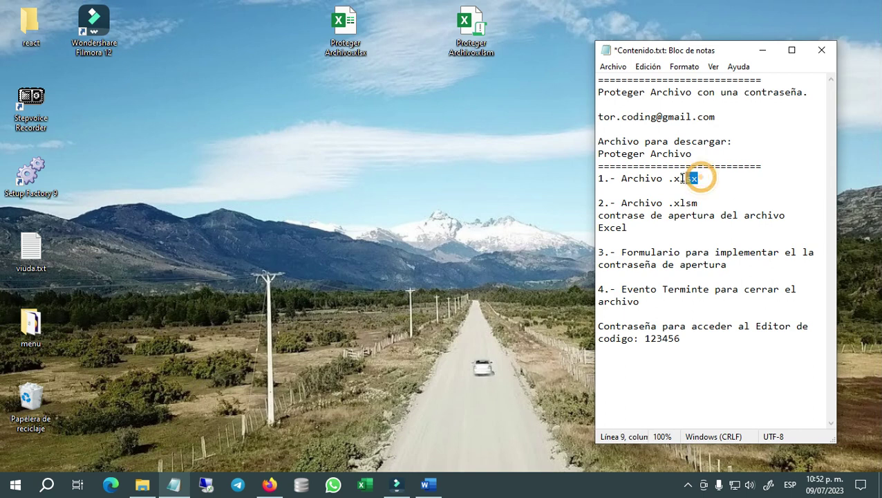
click(699, 179)
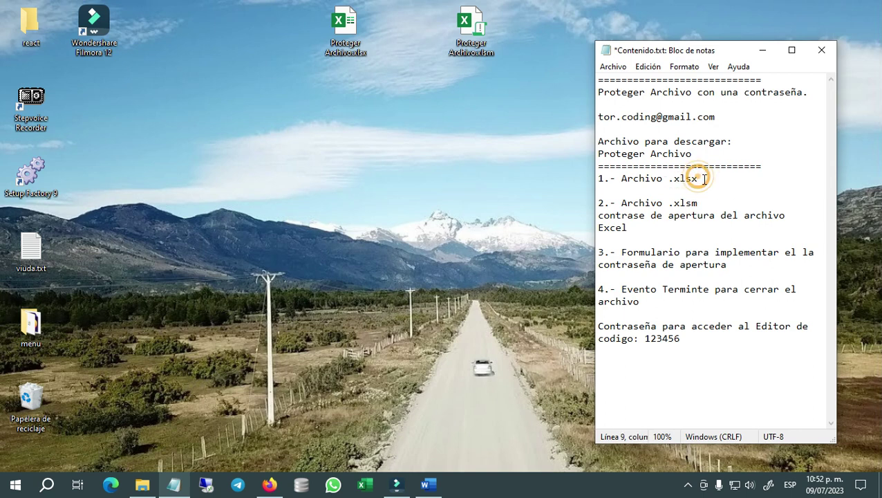
click(700, 202)
click(700, 203)
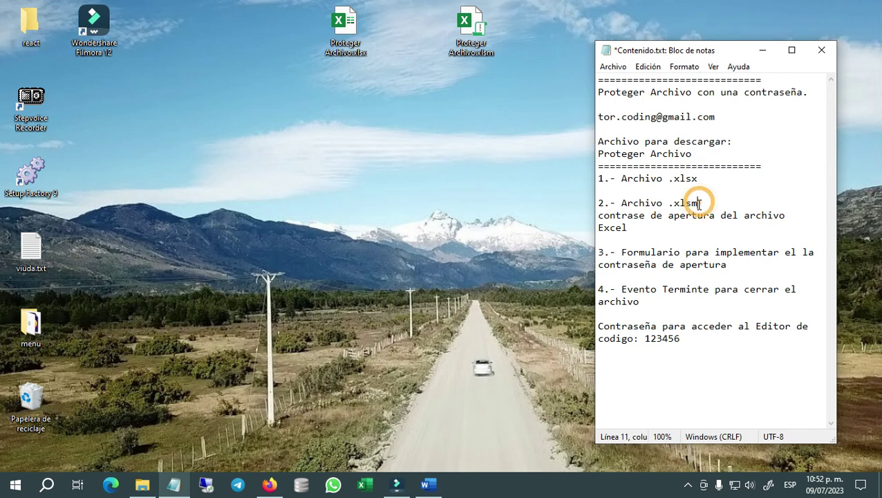
Step: Highlight the '1.- Archivo .xlsx' line, then open Proteger Archivo.xlsx from the desktop
drag(704, 178, 599, 179)
click(714, 186)
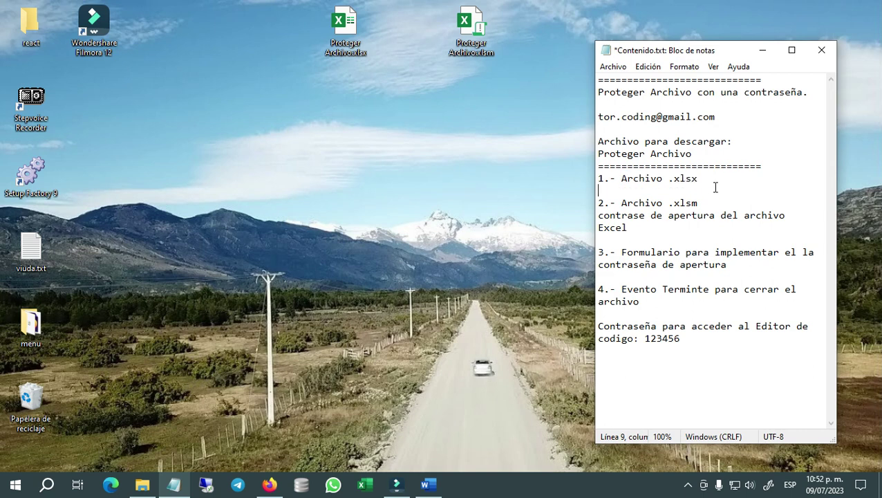
click(352, 29)
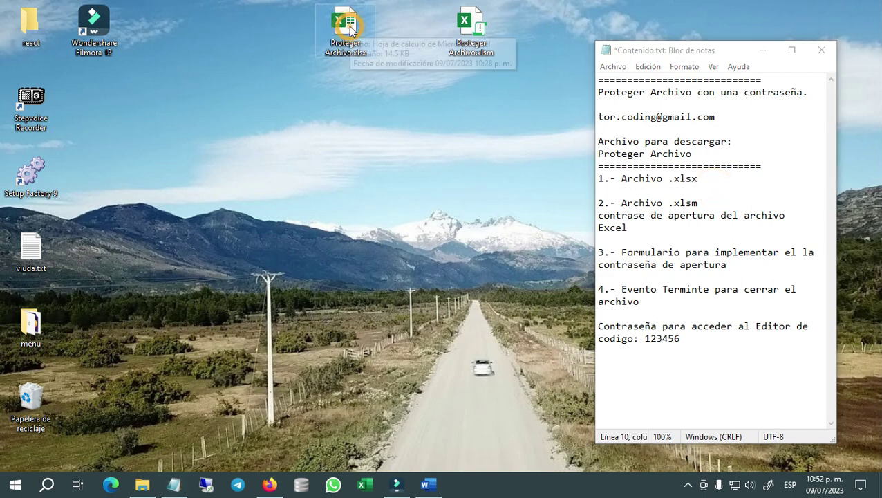
double_click(352, 29)
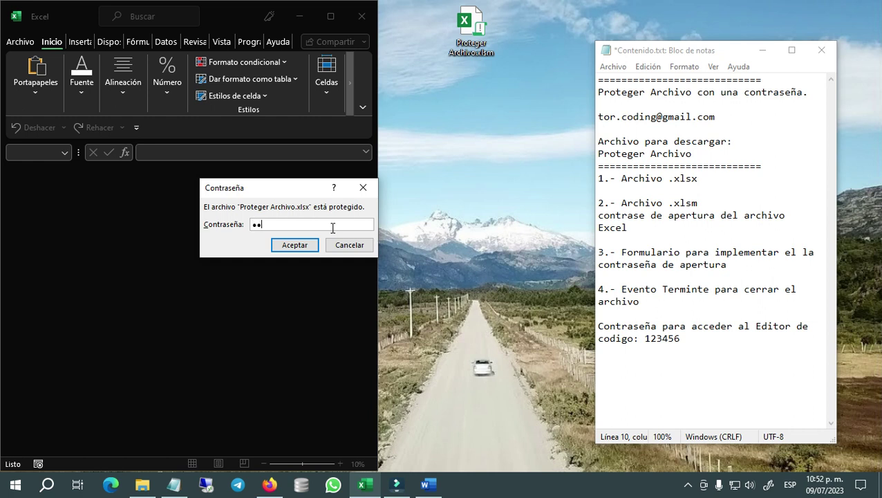
Step: Submit the opening and write passwords for Proteger Archivo.xlsx and maximize its window
key(Return)
text(1)
key(Return)
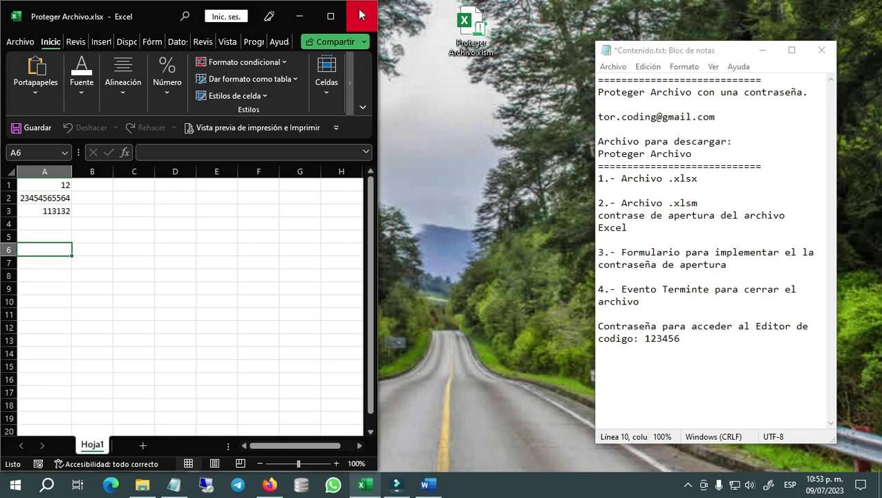
click(329, 16)
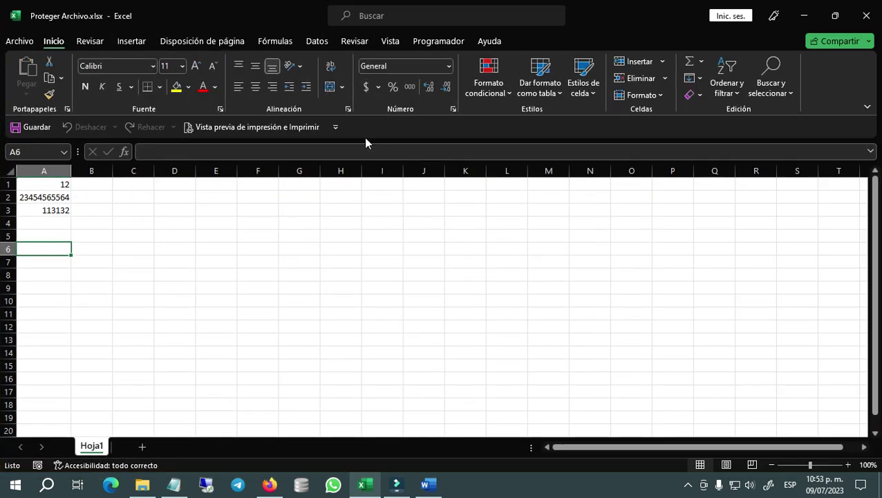
Step: Open Guardar como > Examinar and bring up Herramientas > Opciones generales
click(18, 42)
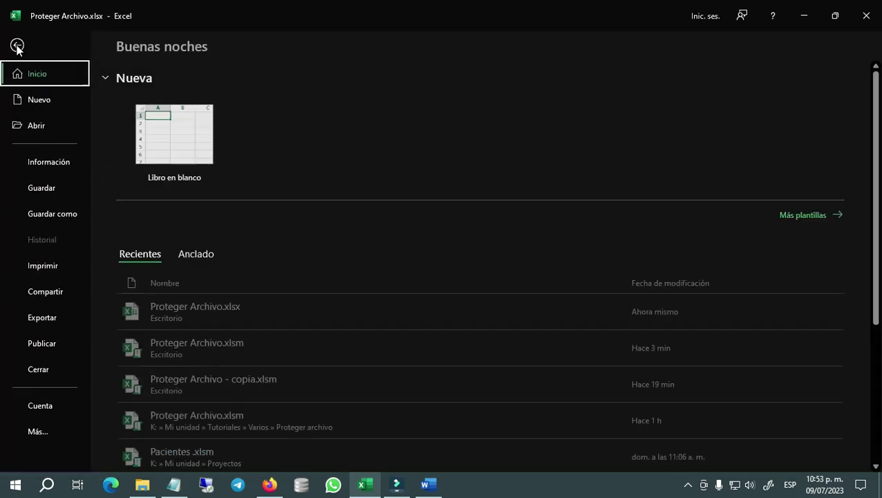
click(52, 217)
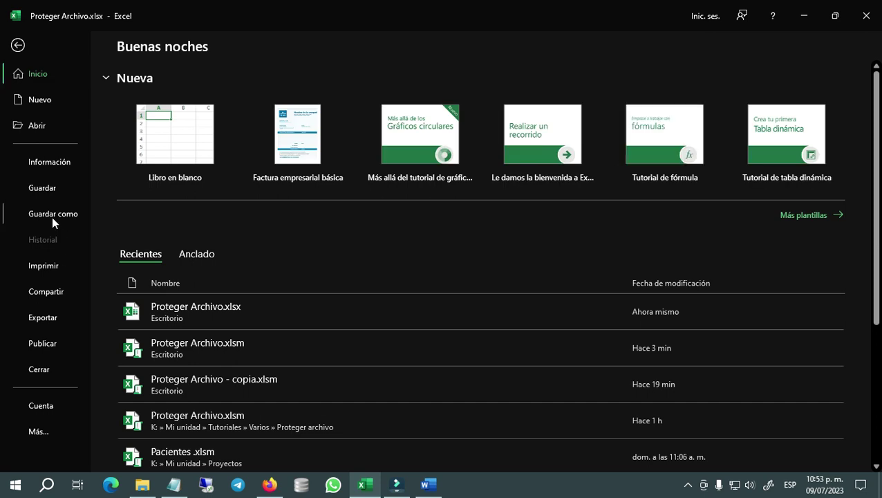
click(174, 249)
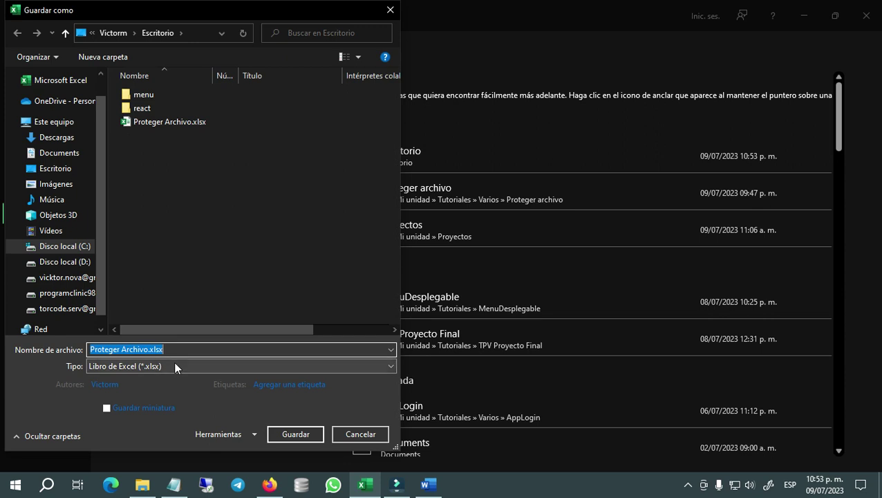
click(248, 434)
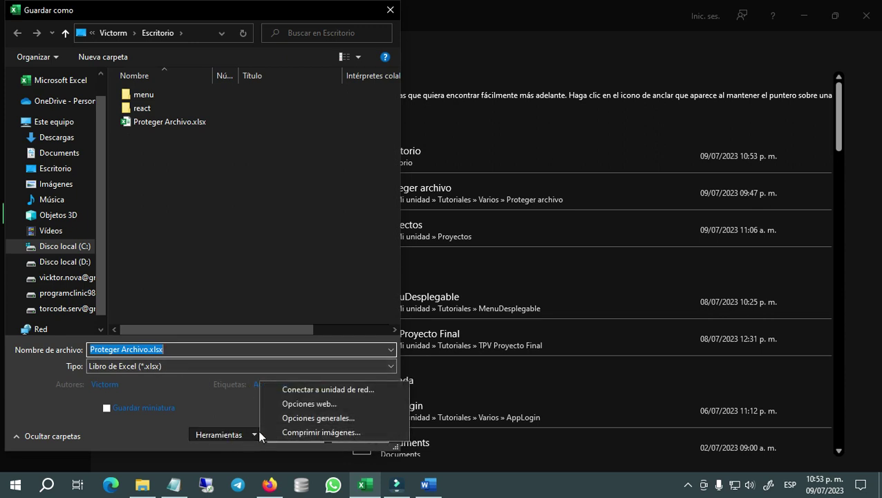
click(325, 418)
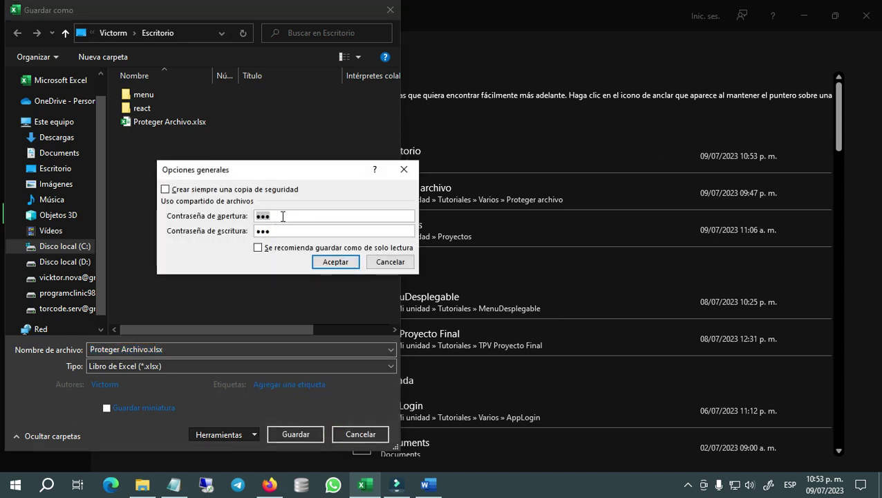
Step: Replace the workbook's opening password in Opciones generales and accept with Aceptar
double_click(282, 215)
double_click(282, 215)
click(283, 215)
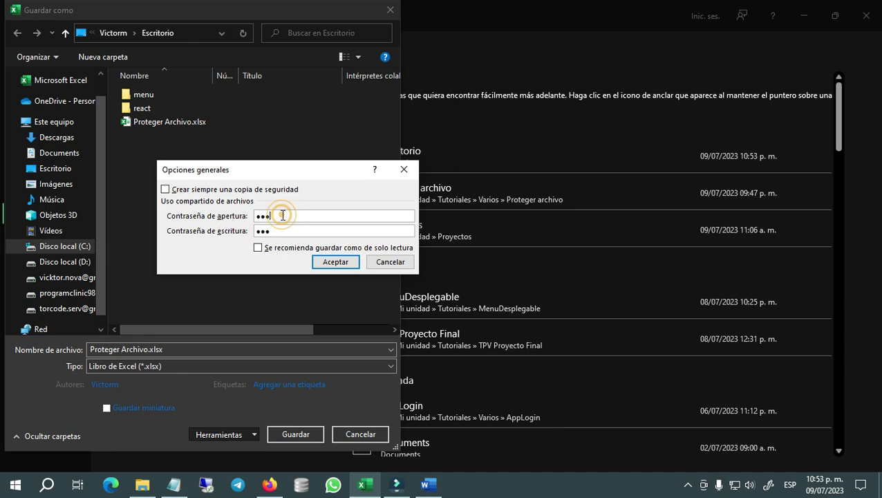
double_click(282, 215)
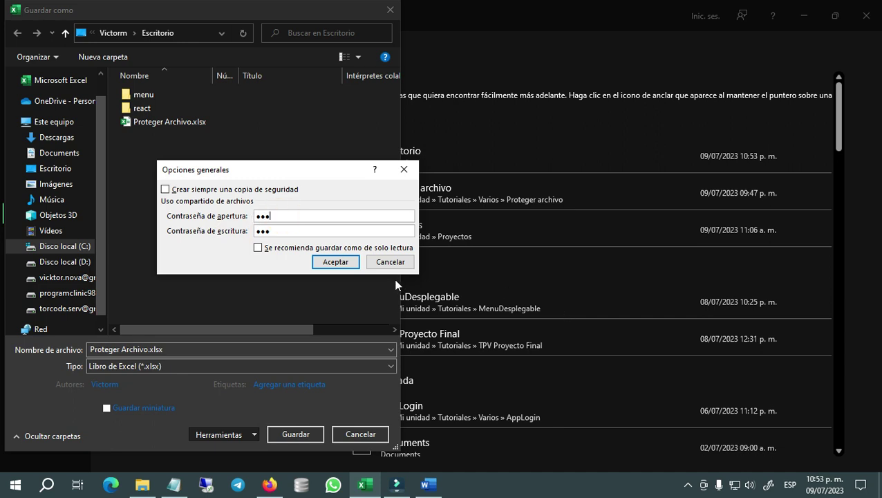
click(286, 230)
click(335, 261)
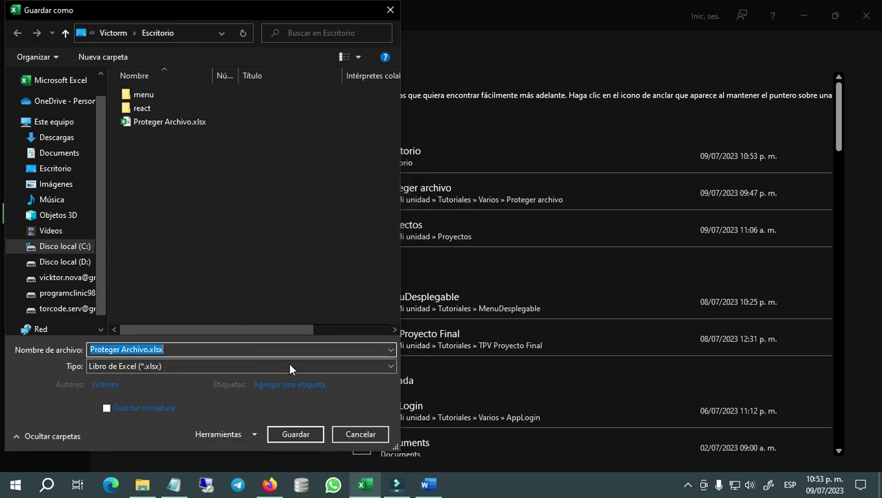
Step: Save Proteger Archivo.xlsx with the new password settings
click(309, 435)
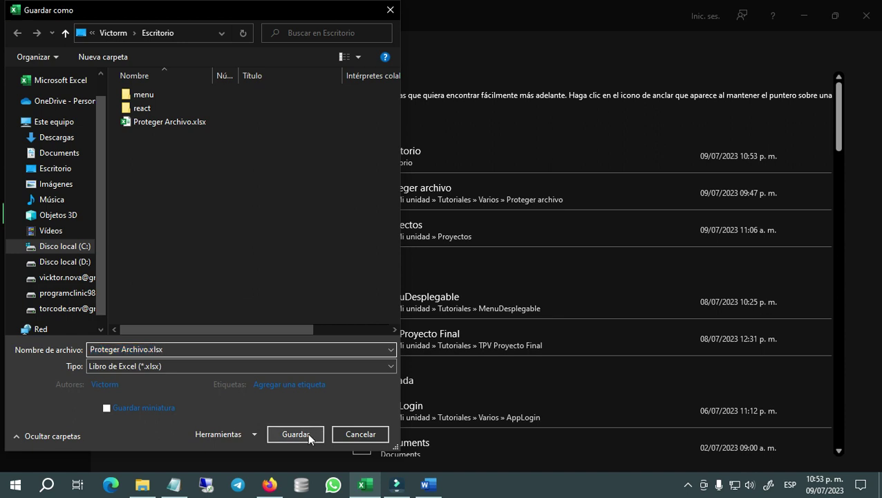
click(309, 435)
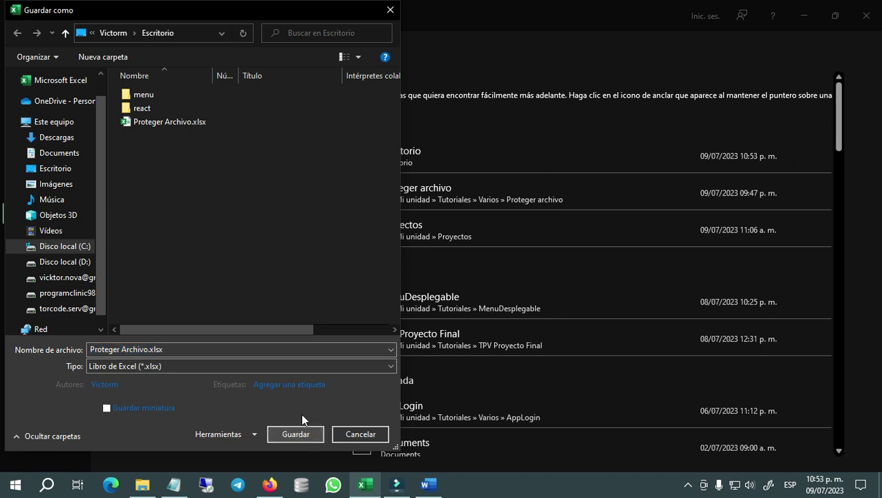
click(255, 434)
Step: Clear the opening password in Opciones generales and accept the settings
click(320, 420)
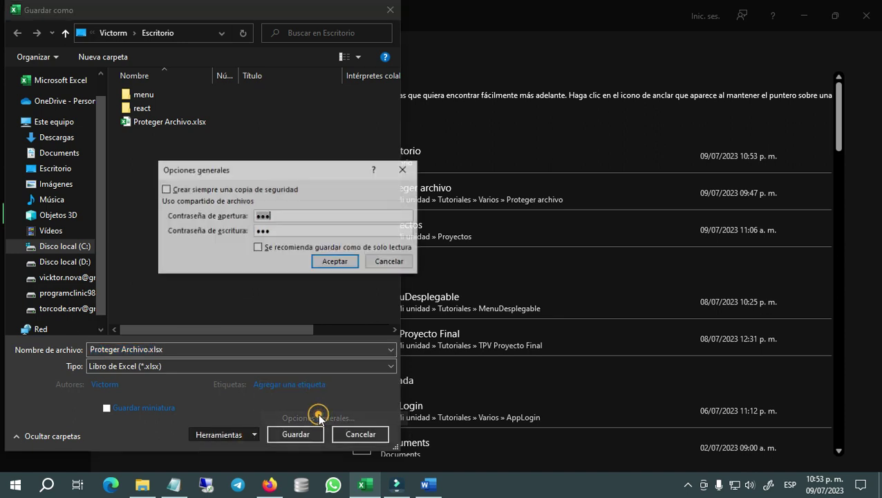
key(BackSpace)
key(BackSpace)
key(BackSpace)
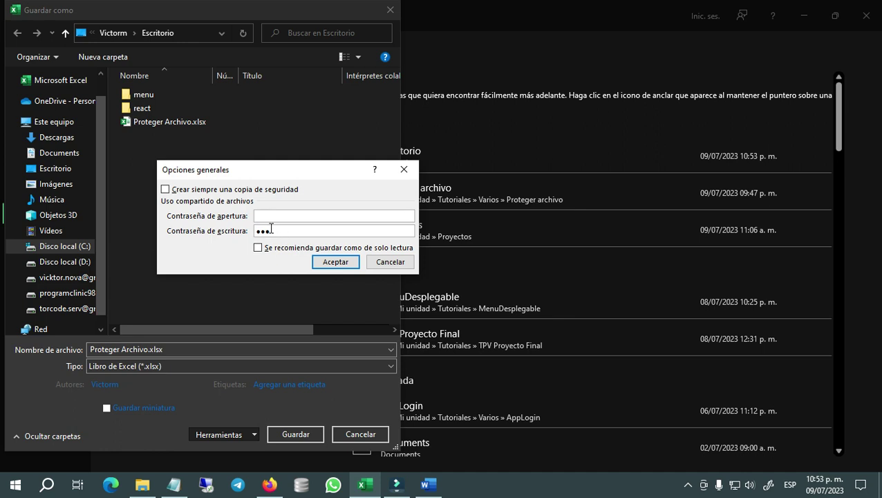
click(280, 230)
click(334, 264)
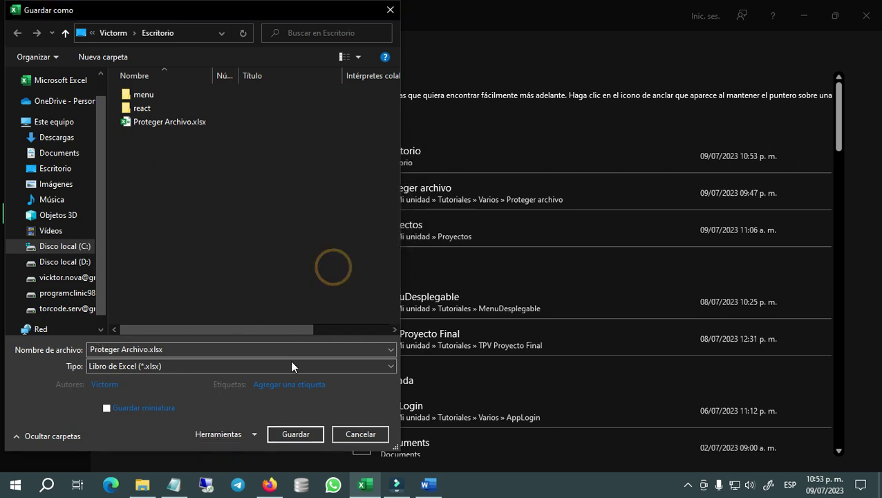
Step: Save over the existing Proteger Archivo.xlsx, confirming Sí to replace, and close Excel
click(283, 435)
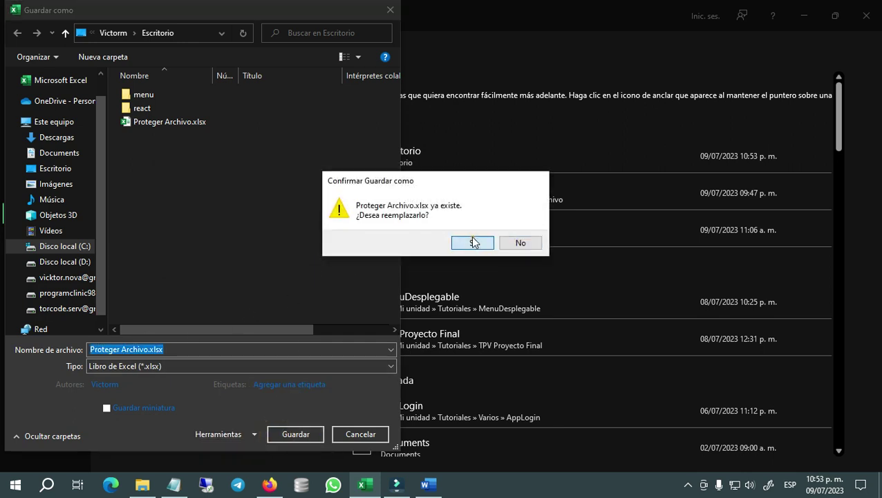
click(473, 242)
click(129, 233)
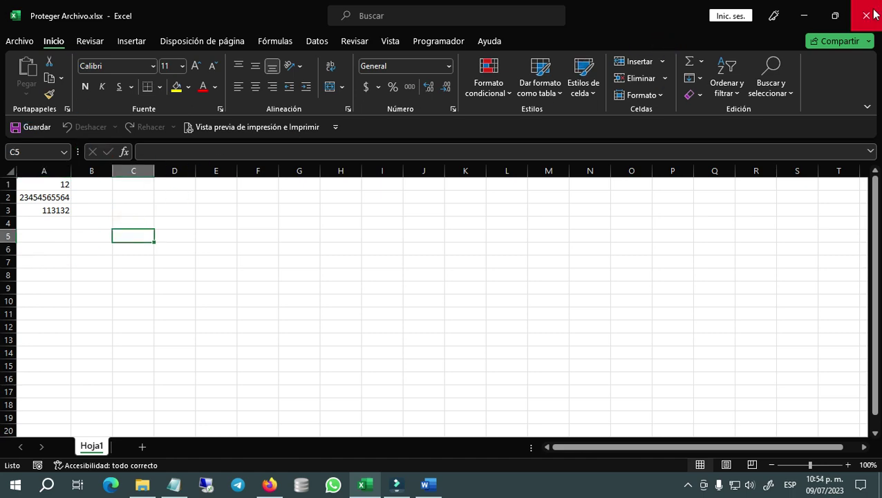
click(873, 14)
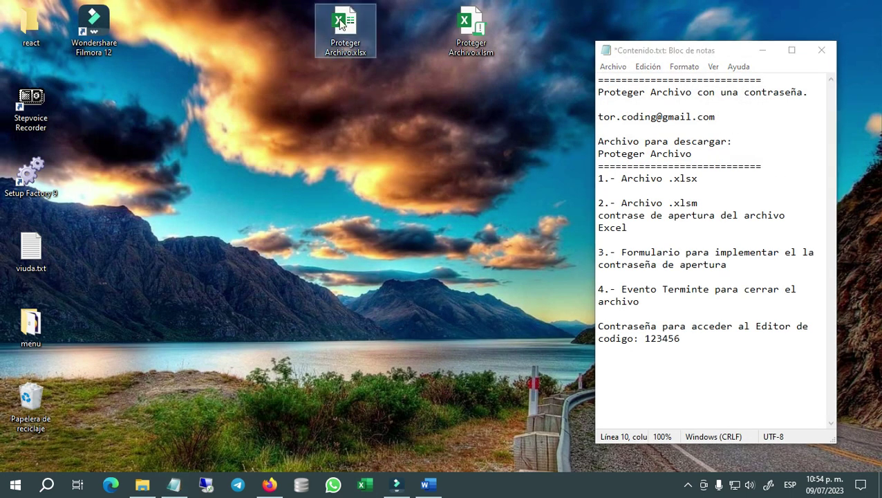
Step: Reopen Proteger Archivo.xlsx and open the Guardar como browse dialog
double_click(362, 24)
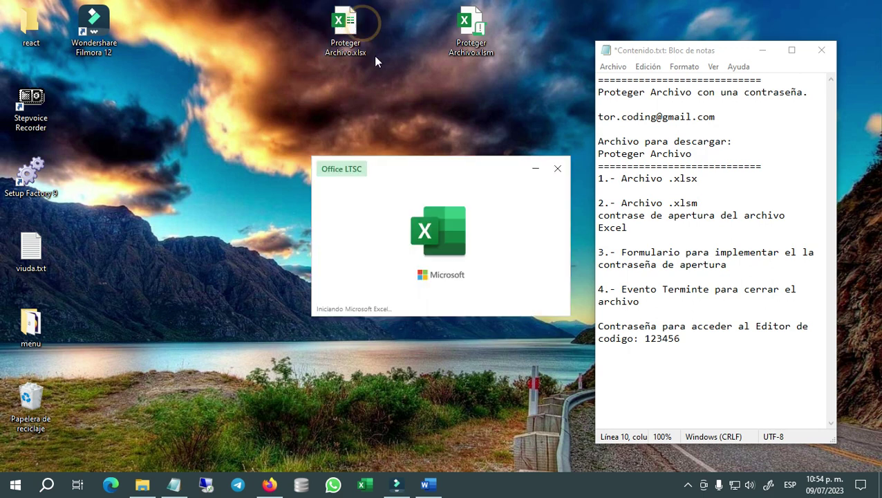
click(323, 223)
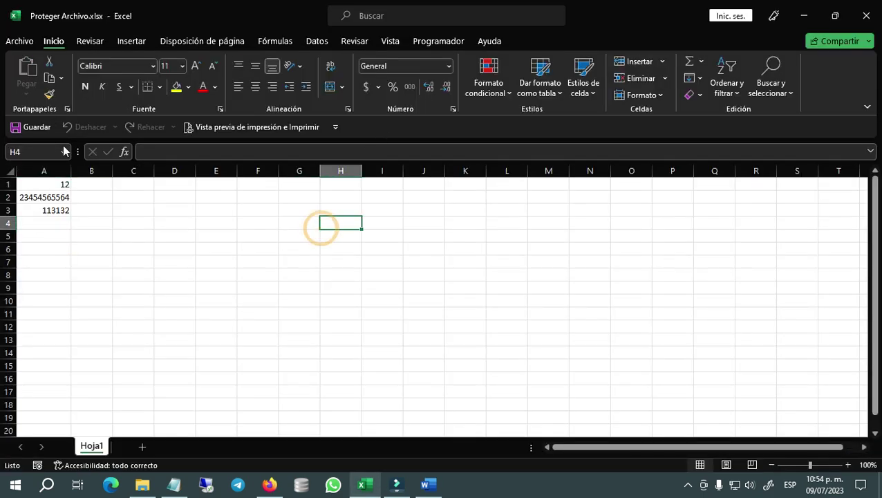
click(21, 43)
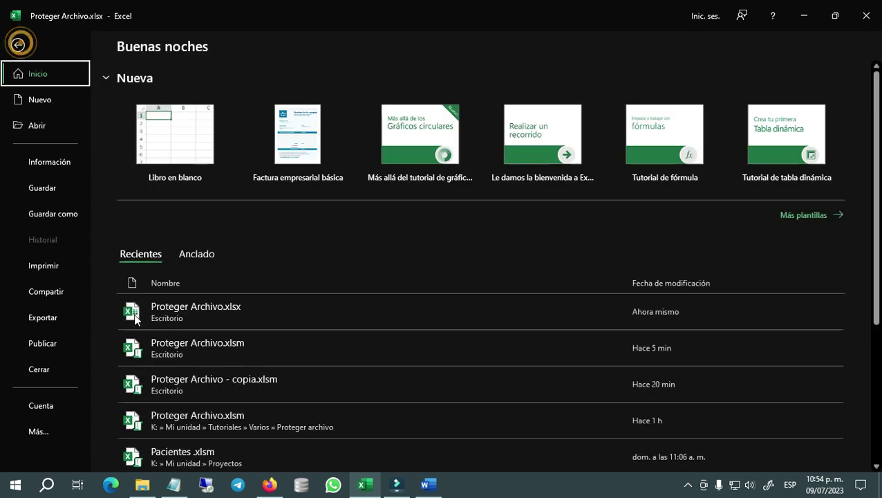
click(53, 215)
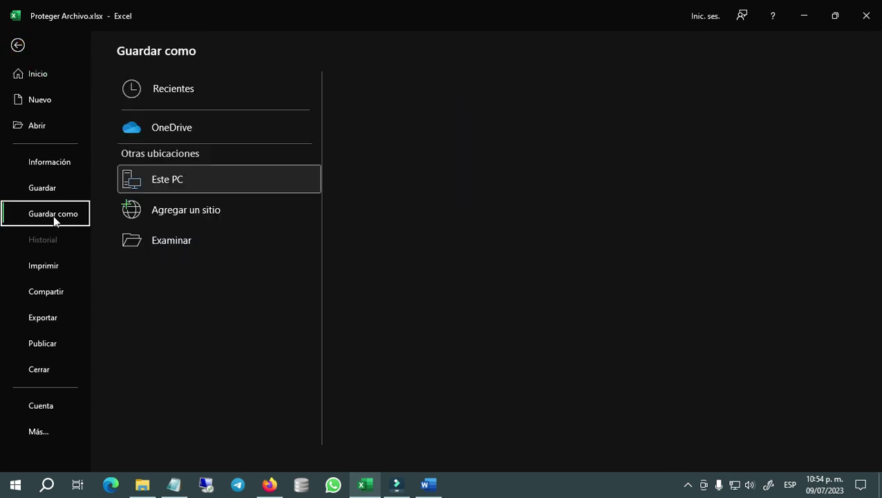
click(187, 240)
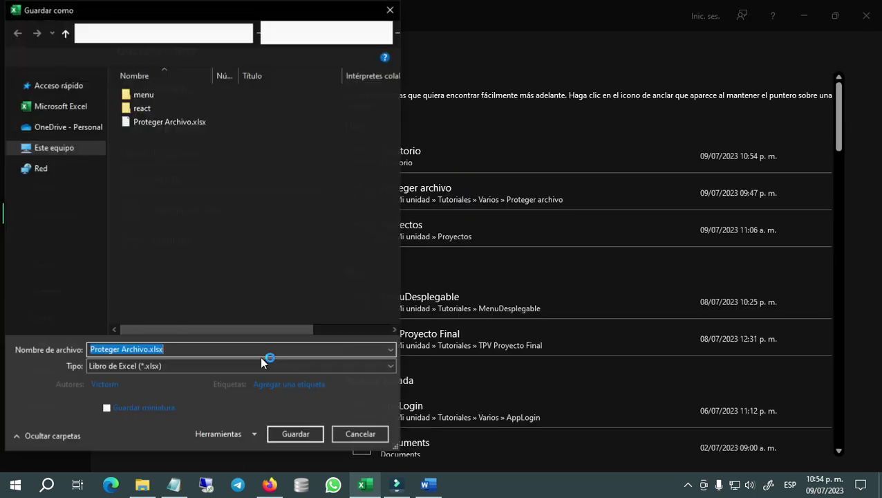
Step: Enter an opening password and a write password in Opciones generales
click(236, 432)
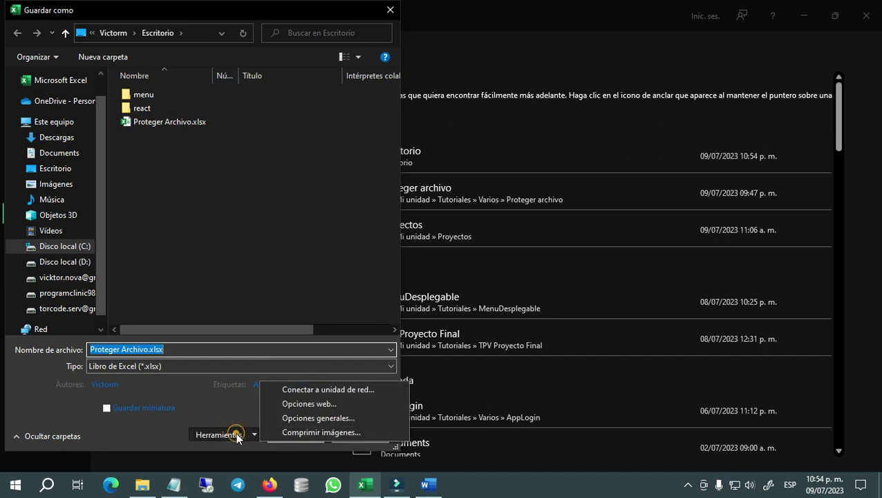
click(301, 419)
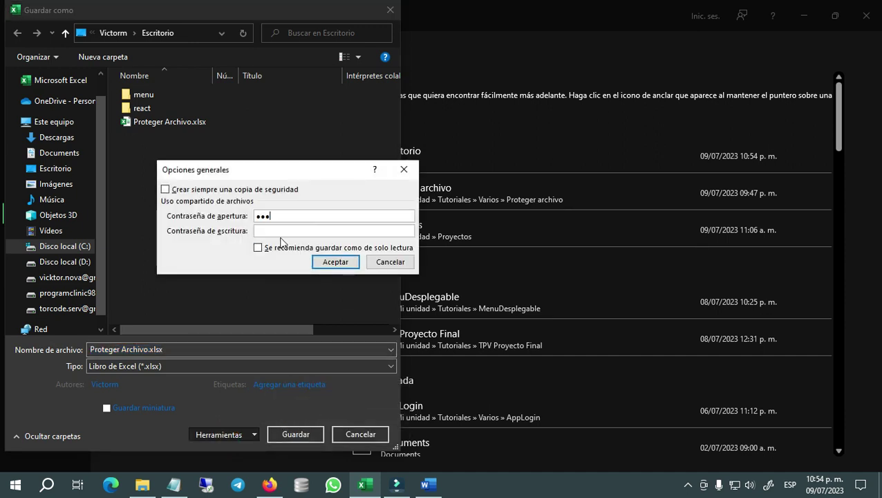
click(281, 233)
text(1)
click(334, 264)
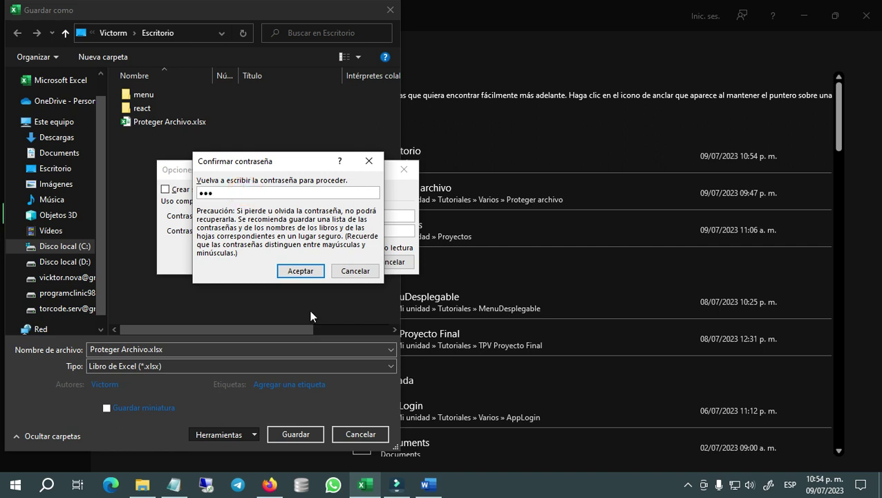
Step: Confirm both re-entered passwords, save, and replace the existing desktop file
click(300, 273)
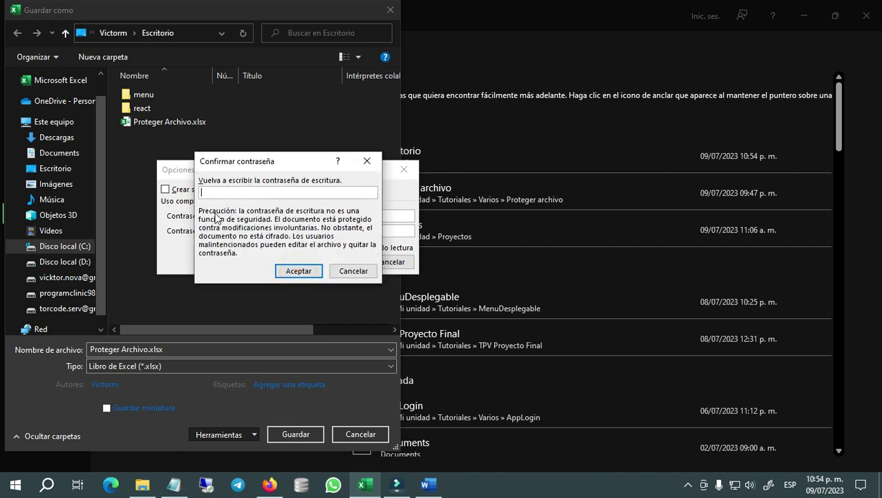
click(298, 273)
click(300, 435)
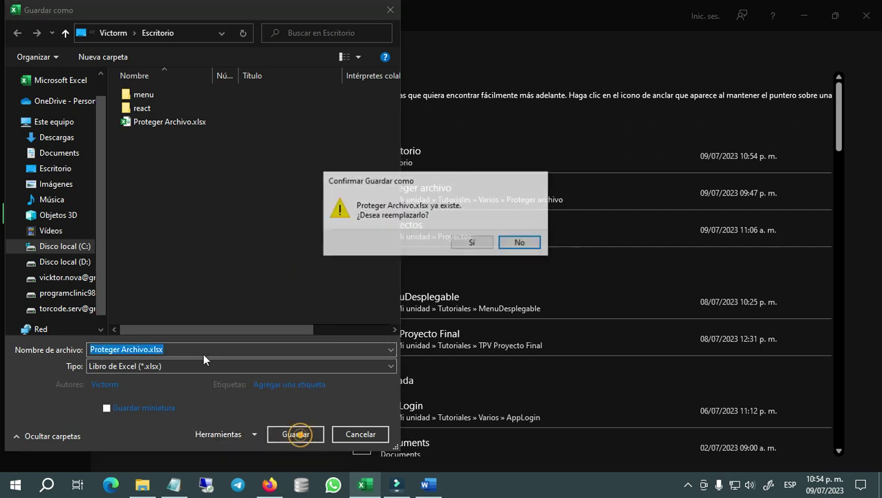
click(456, 242)
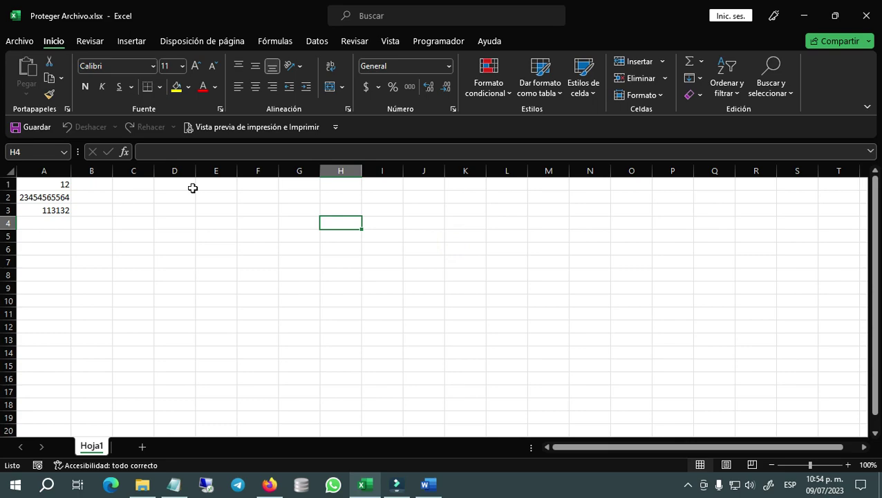
Step: Close Excel, reopen Proteger Archivo.xlsx, cancel the Contraseña prompt, and close Excel
click(856, 4)
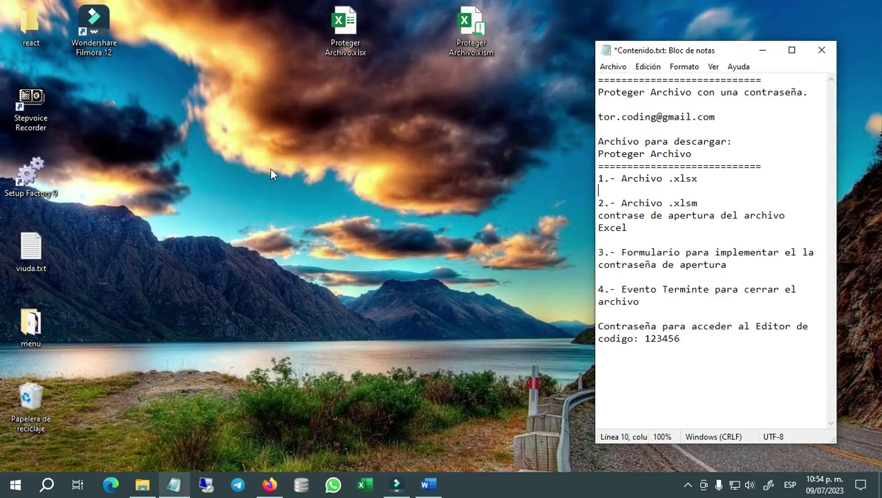
double_click(344, 33)
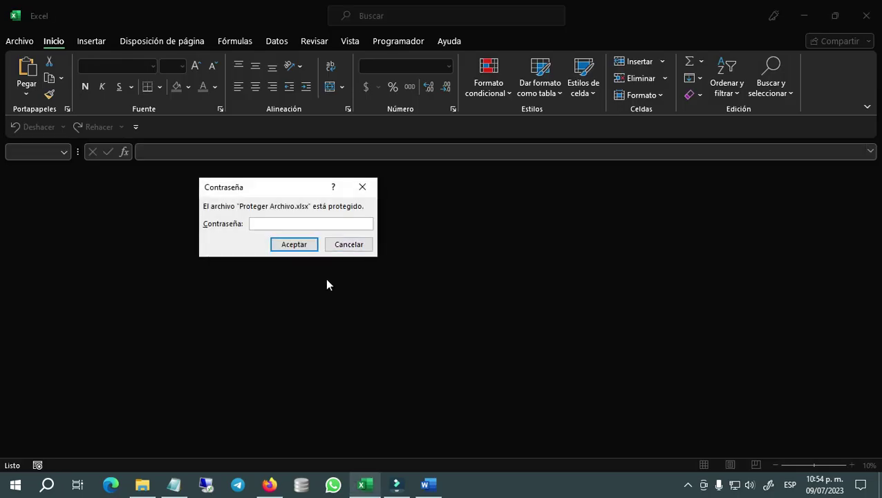
click(347, 247)
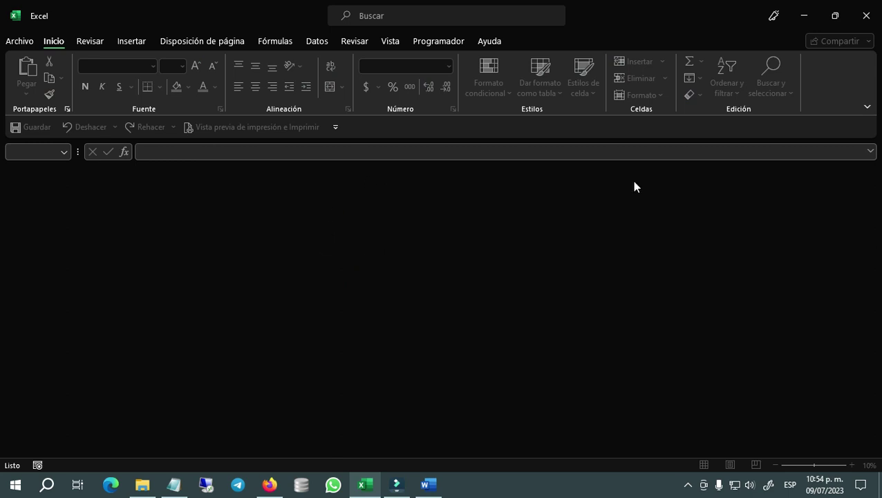
click(866, 15)
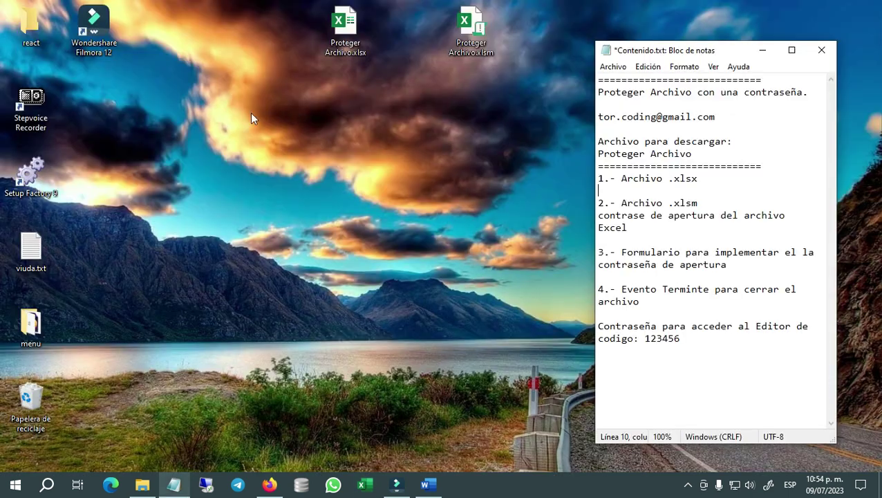
Step: Reopen Proteger Archivo.xlsx with the correct password, then close Excel
double_click(329, 42)
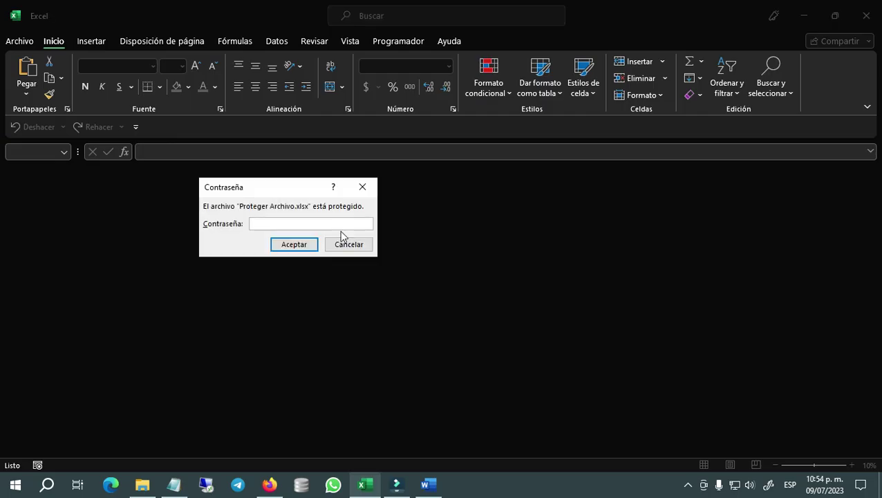
click(305, 228)
key(Return)
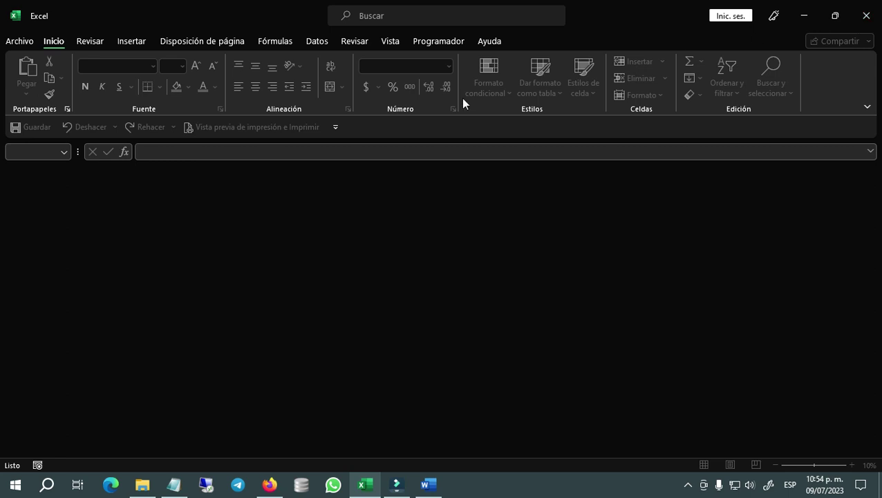
click(864, 15)
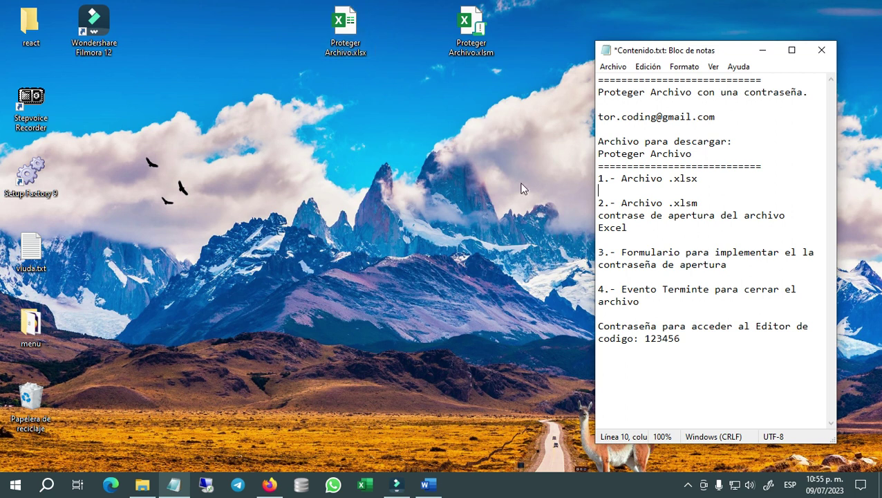
Step: Open Proteger Archivo.xlsm and check the Excel note in Notepad while the Ingresar form waits
click(468, 32)
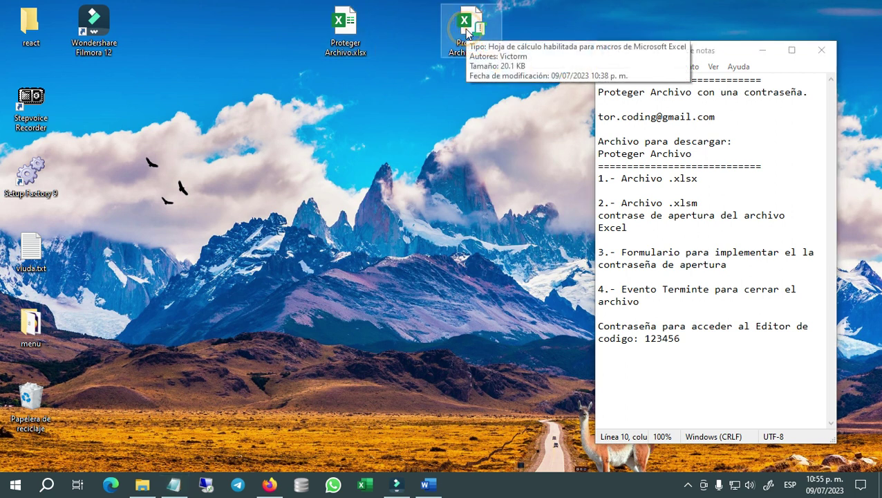
double_click(468, 32)
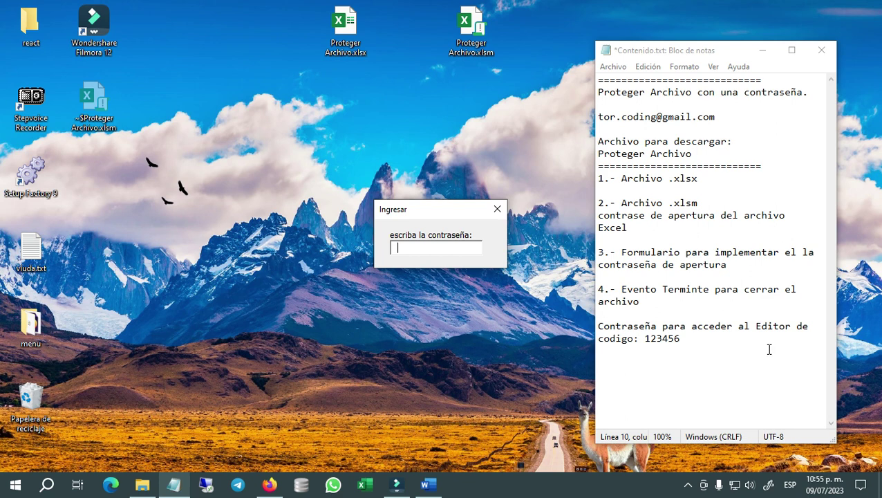
click(450, 248)
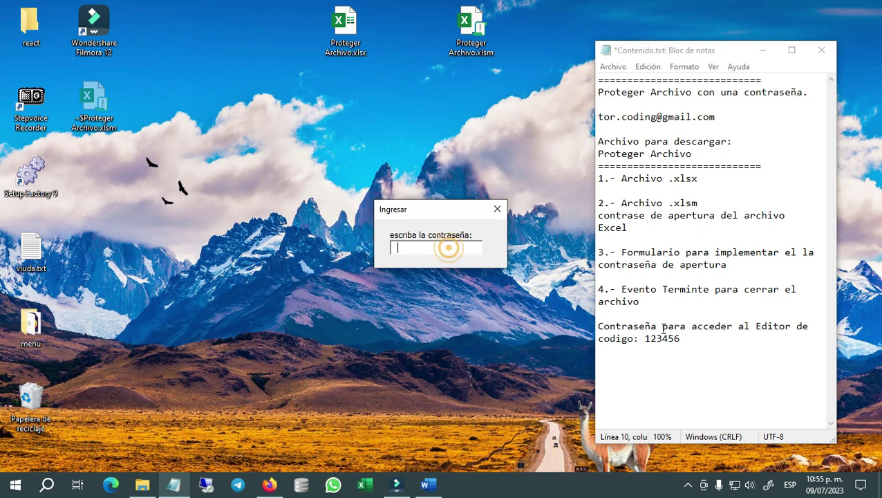
click(643, 299)
drag(627, 228, 598, 228)
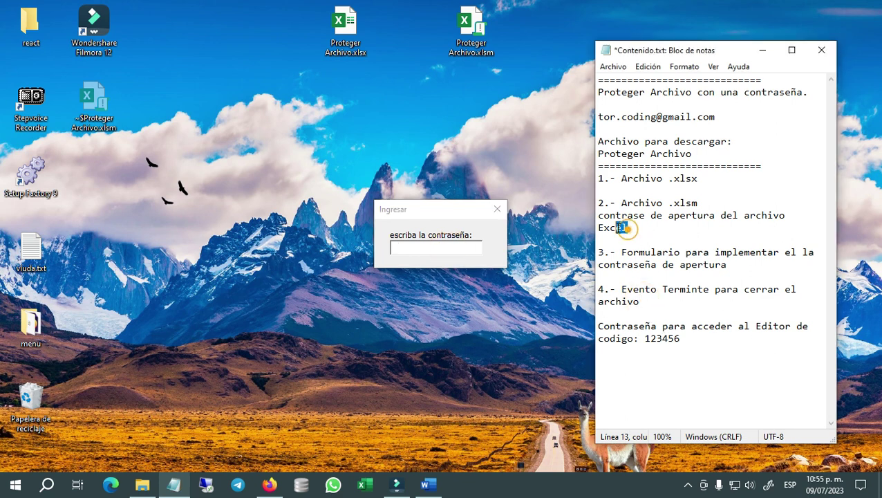
click(642, 228)
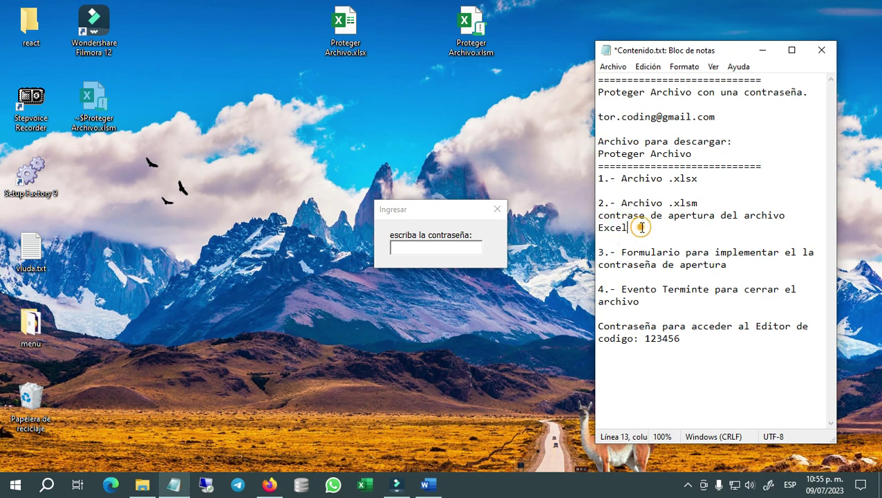
Step: Submit the password in the Ingresar form and restore Excel to a half-width window
click(467, 244)
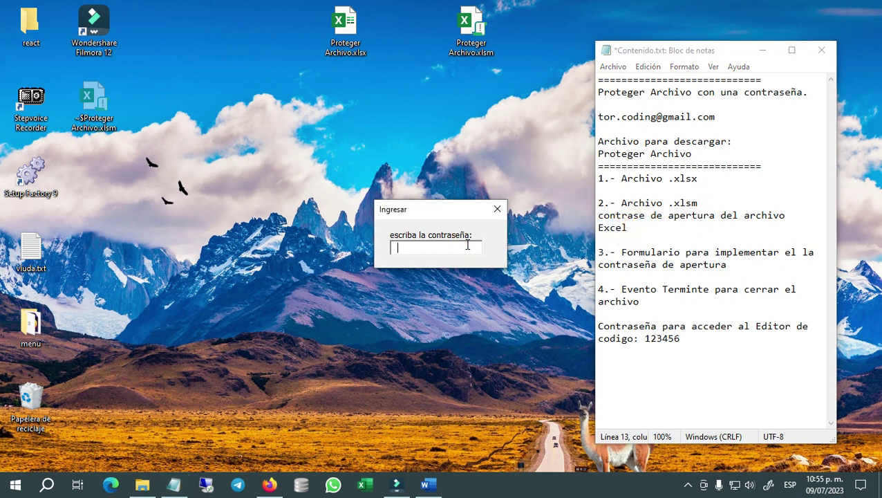
key(Return)
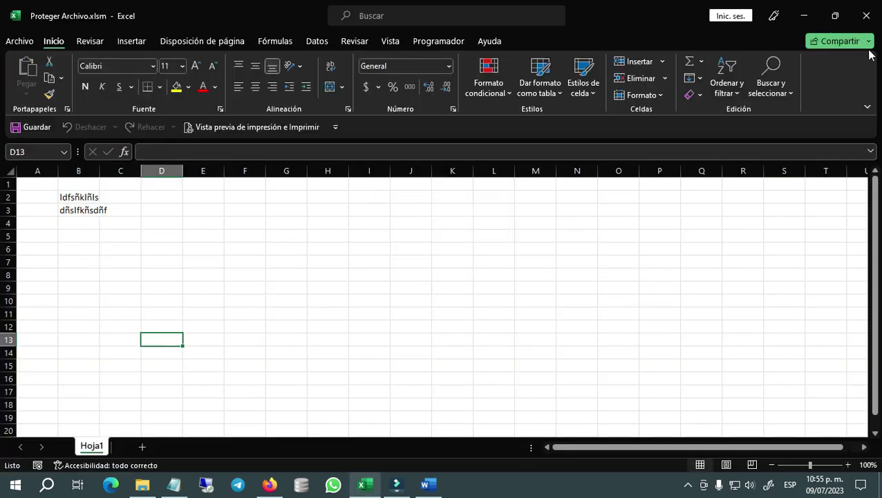
click(835, 16)
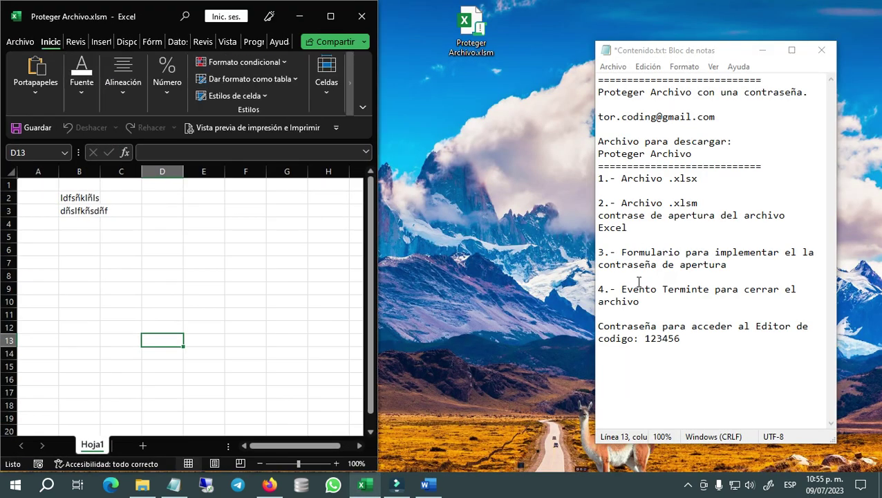
Step: Open the VBA editor with Alt+F11 and expand the workbook's VBAProject
drag(630, 229, 598, 228)
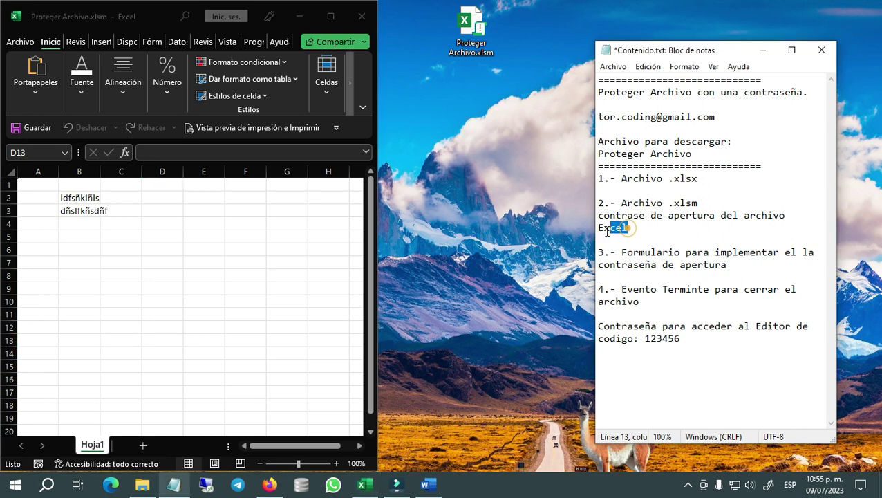
click(255, 288)
key(alt+F11)
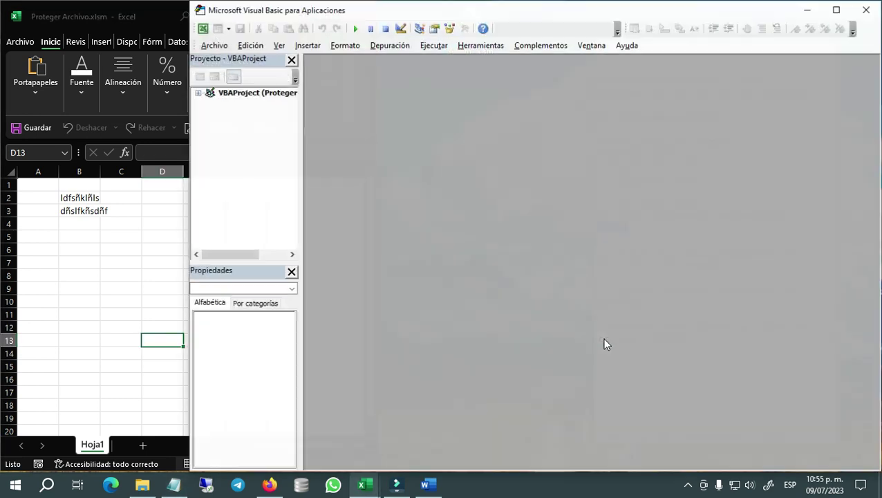
click(199, 92)
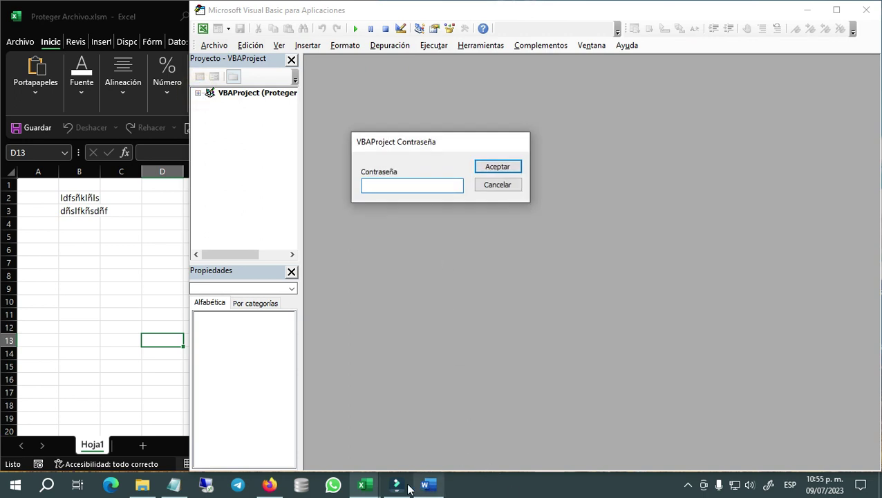
Step: Unlock VBAProject with the editor password from the notes and expand its Forms and objects folders
click(172, 484)
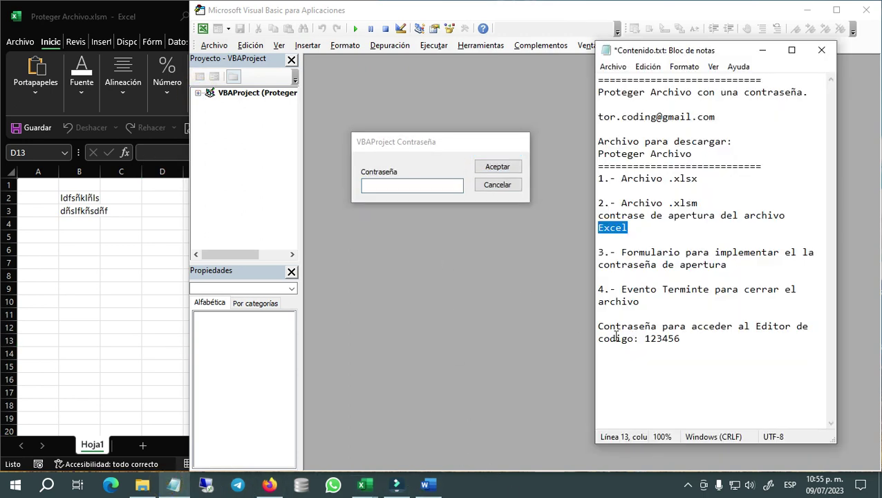
drag(645, 337, 684, 338)
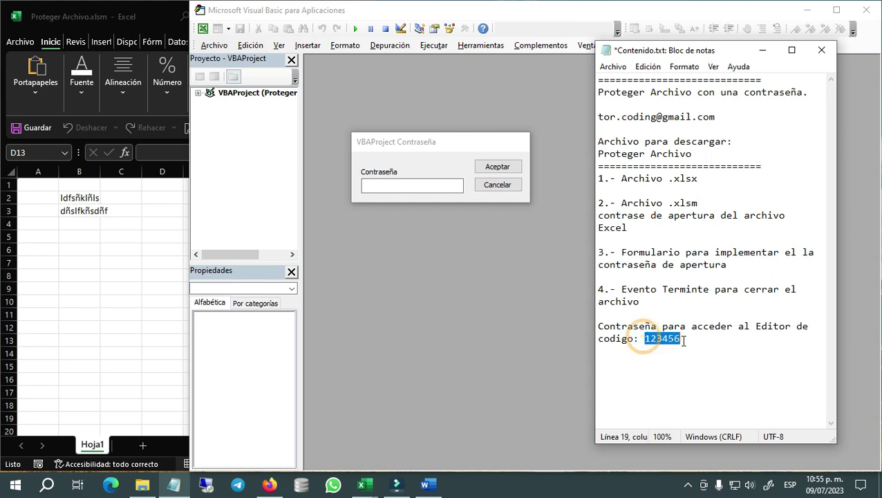
click(436, 185)
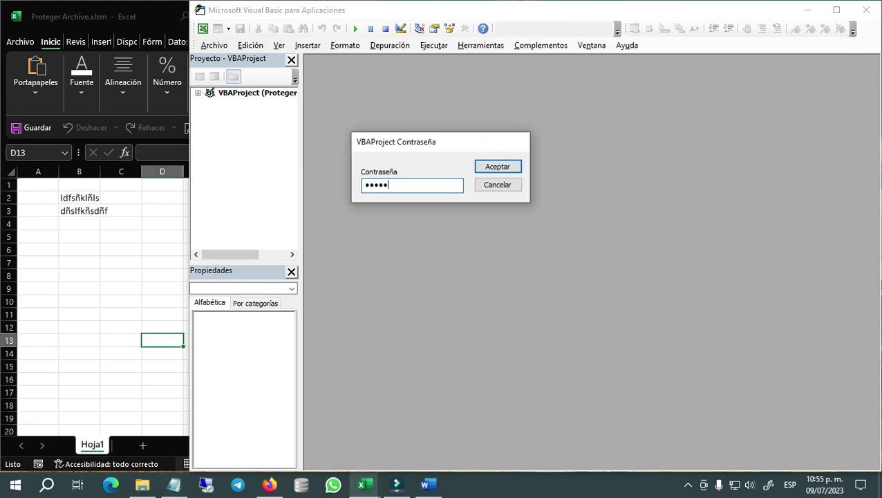
click(498, 166)
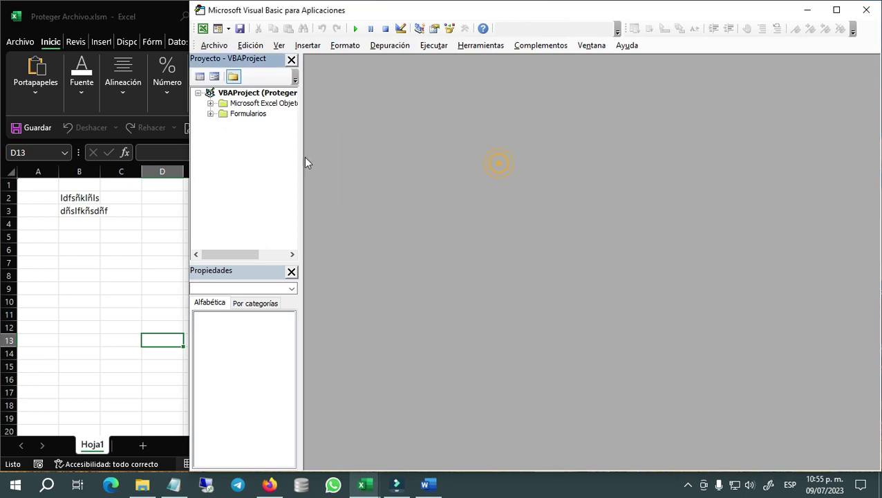
click(211, 114)
click(211, 104)
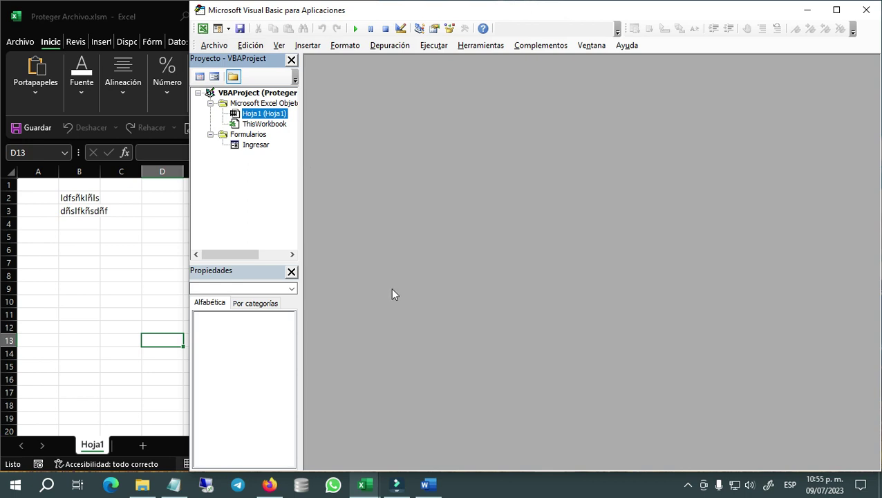
Step: Reread the note about the opening-password form, then select the ThisWorkbook module
click(173, 485)
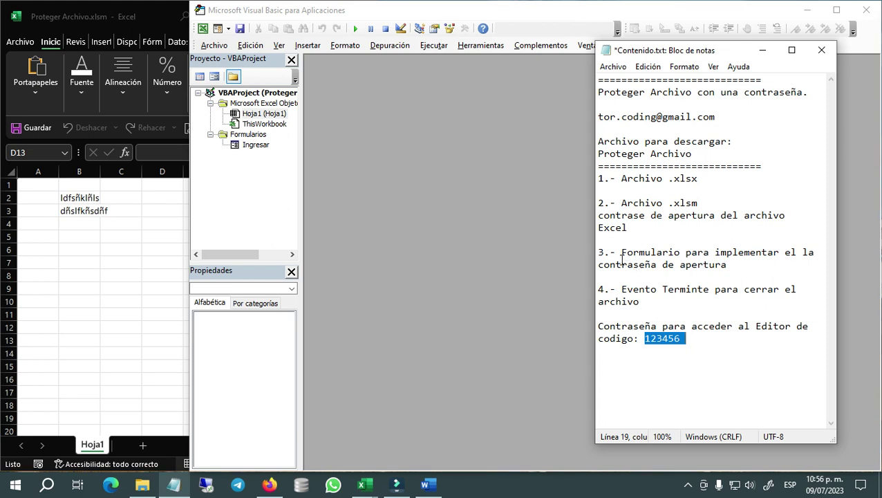
drag(621, 254, 729, 269)
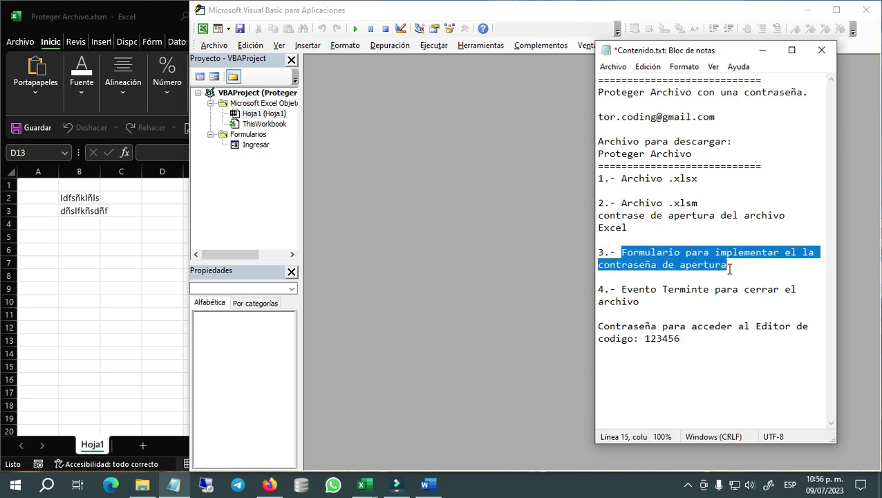
click(694, 251)
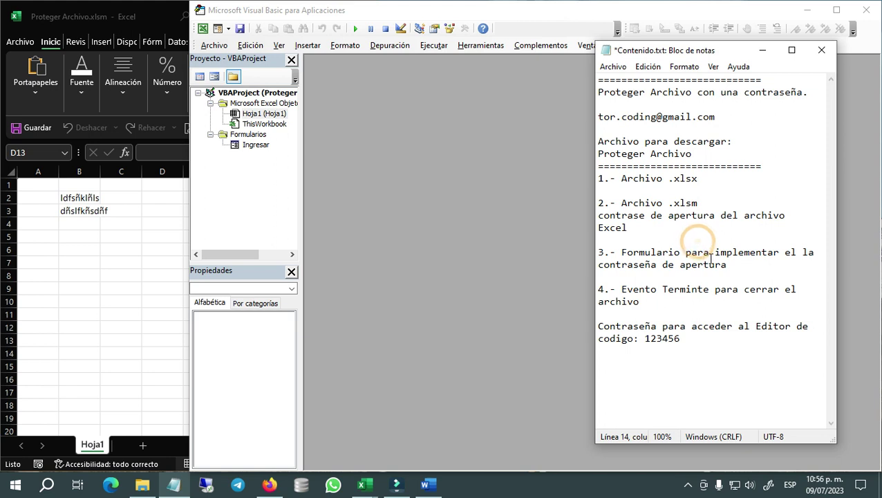
click(729, 269)
drag(729, 270, 628, 265)
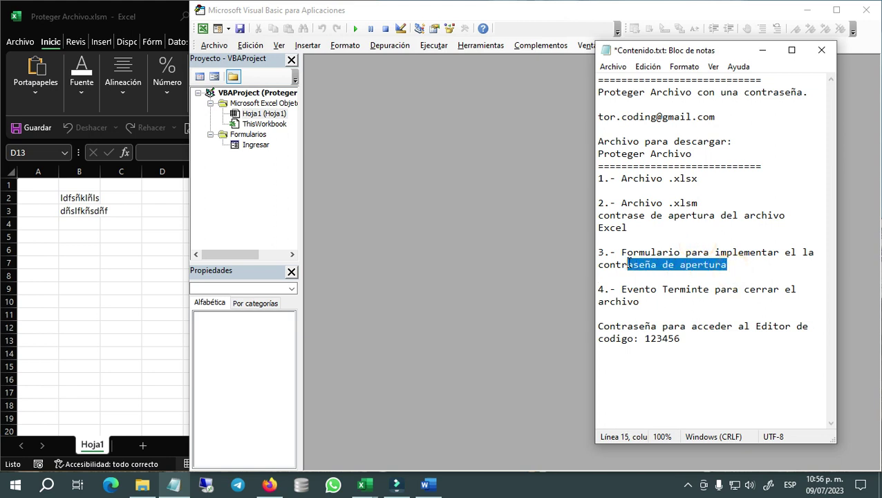
click(652, 229)
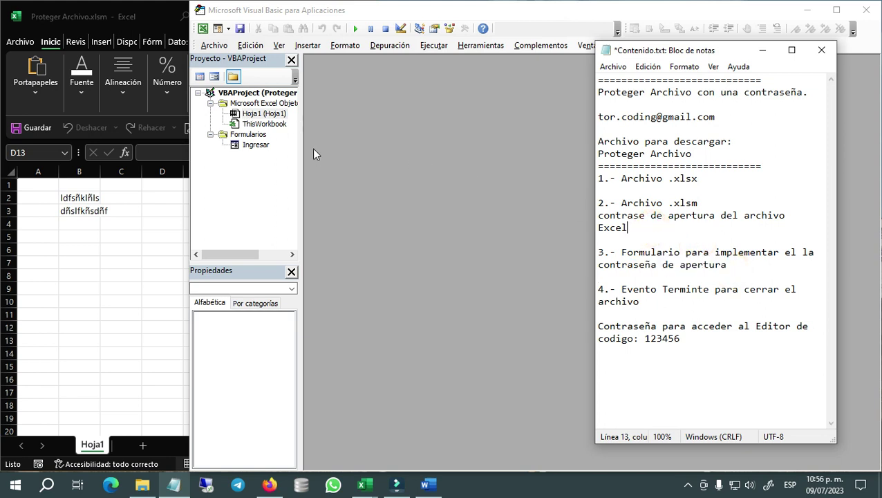
click(264, 124)
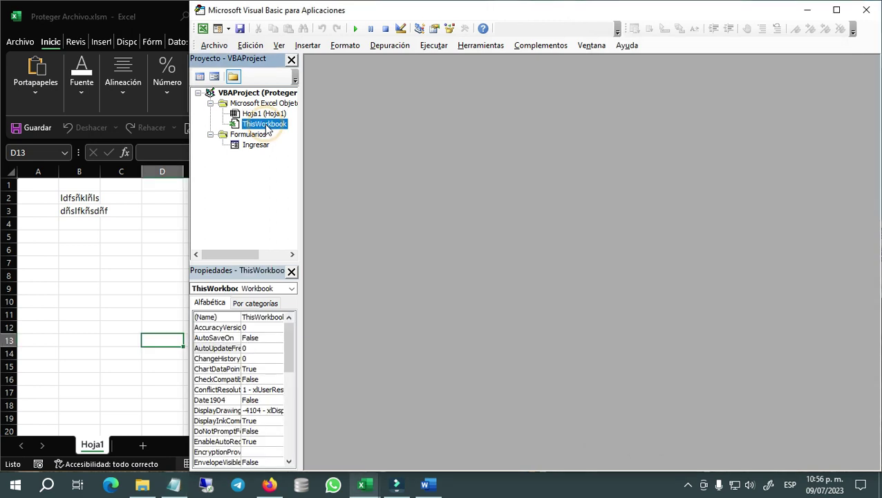
Step: Show ThisWorkbook's Workbook_Open code at the Ingresar.Show line, then bring the Preguntas Word document forward
double_click(264, 123)
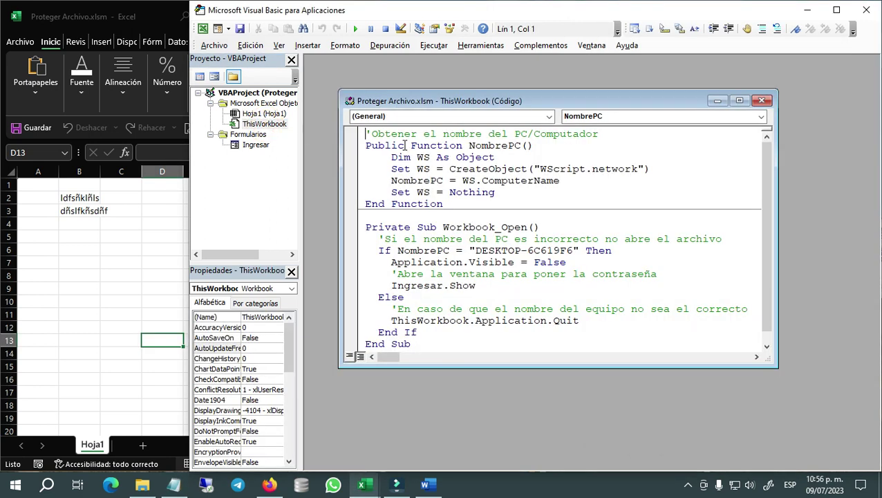
click(464, 262)
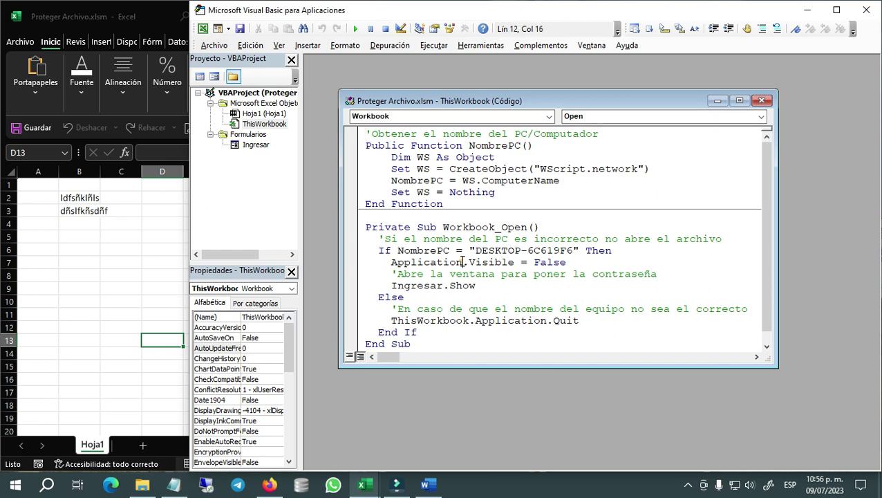
click(599, 123)
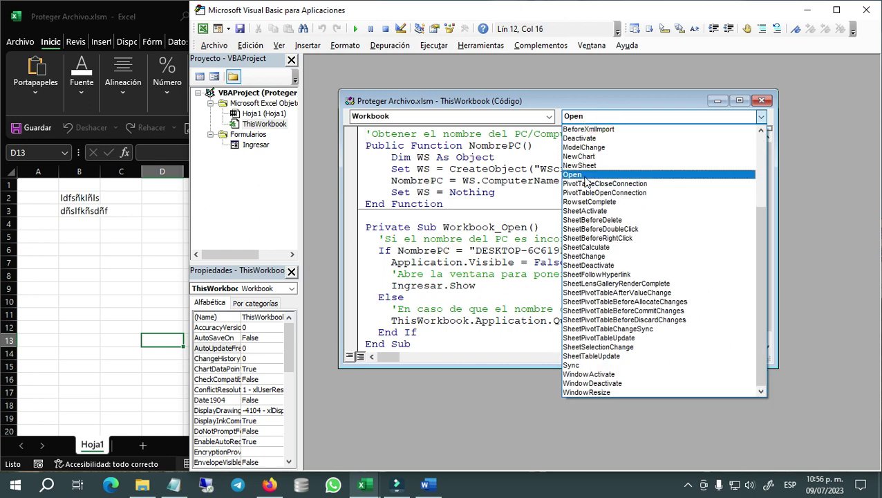
click(586, 175)
click(519, 274)
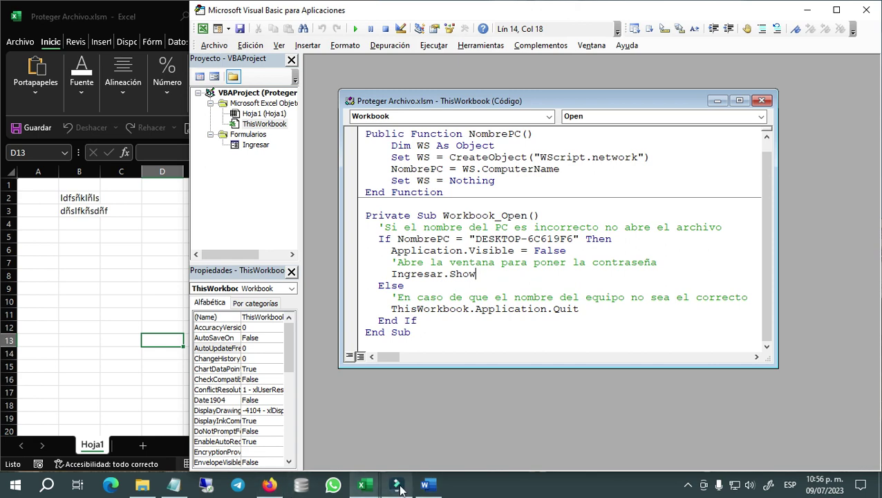
click(433, 491)
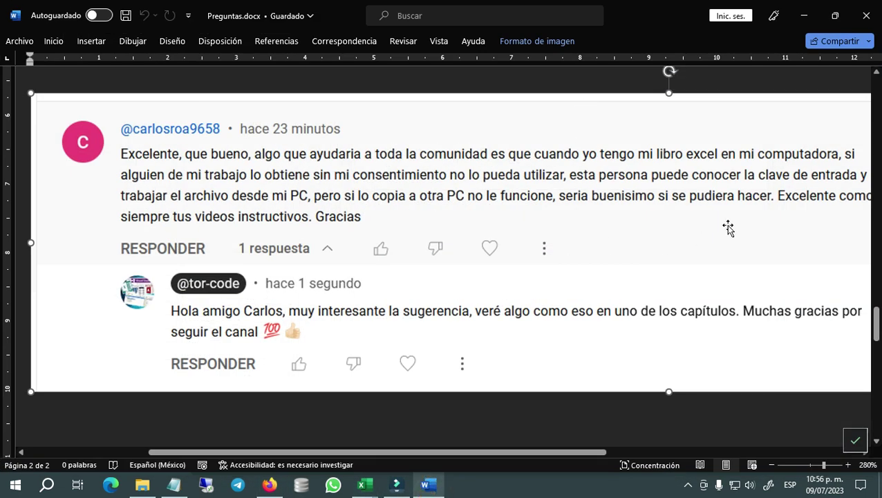
Step: Minimize Preguntas.docx to return to the ThisWorkbook code in the VBA editor
click(407, 199)
click(804, 15)
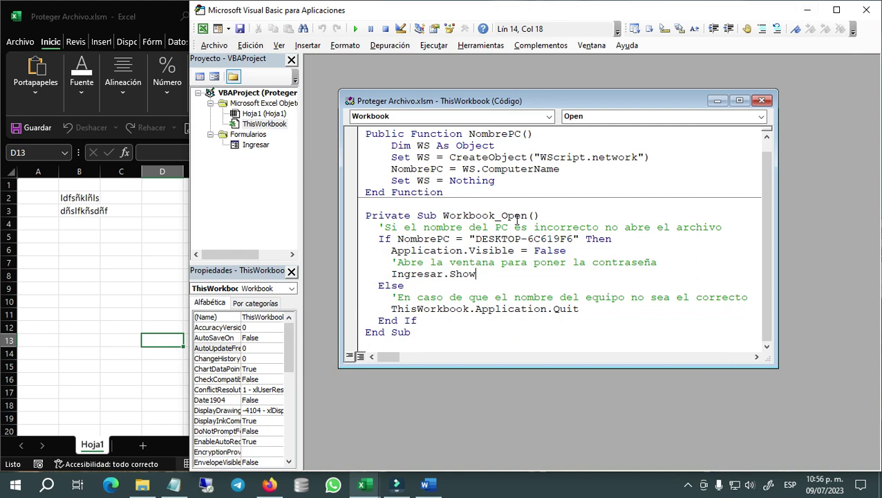
Step: Enlarge the code pane and inspect the NombrePC function that returns the computer name
click(365, 145)
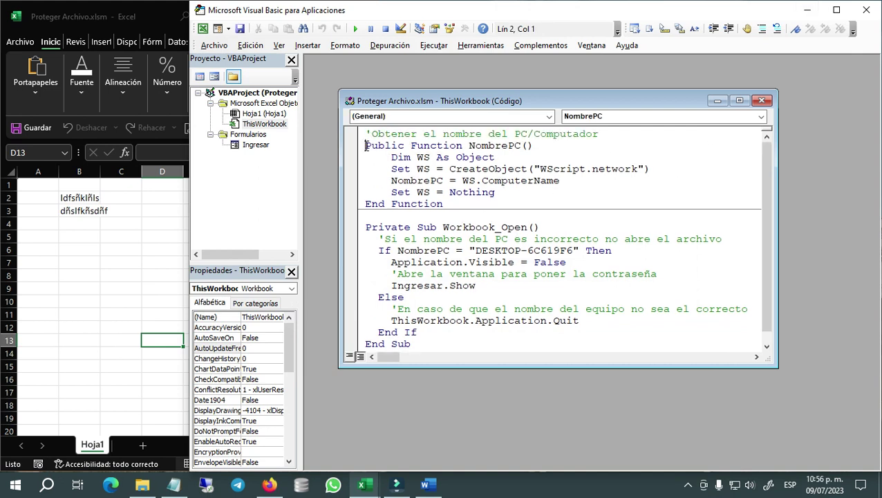
drag(460, 367, 460, 415)
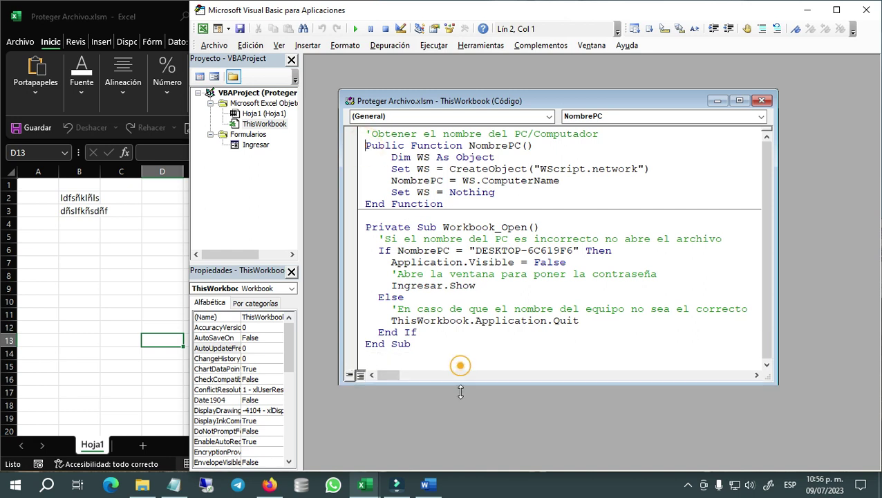
double_click(508, 147)
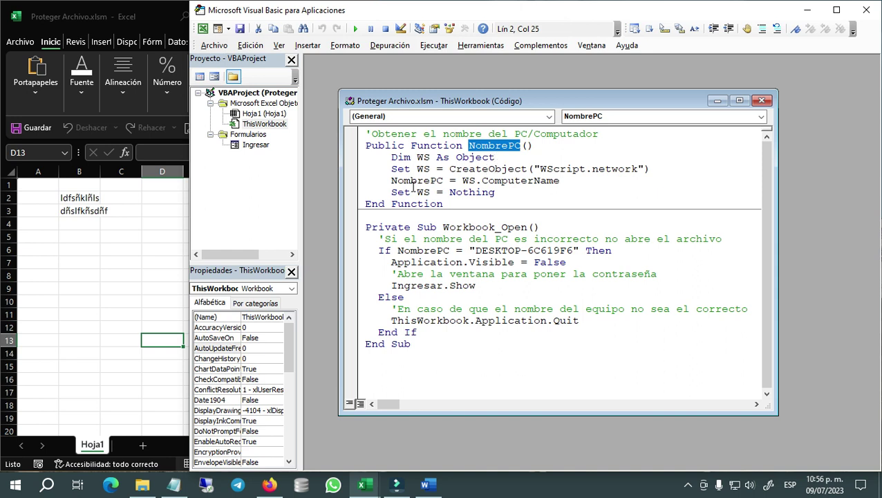
drag(392, 180, 445, 180)
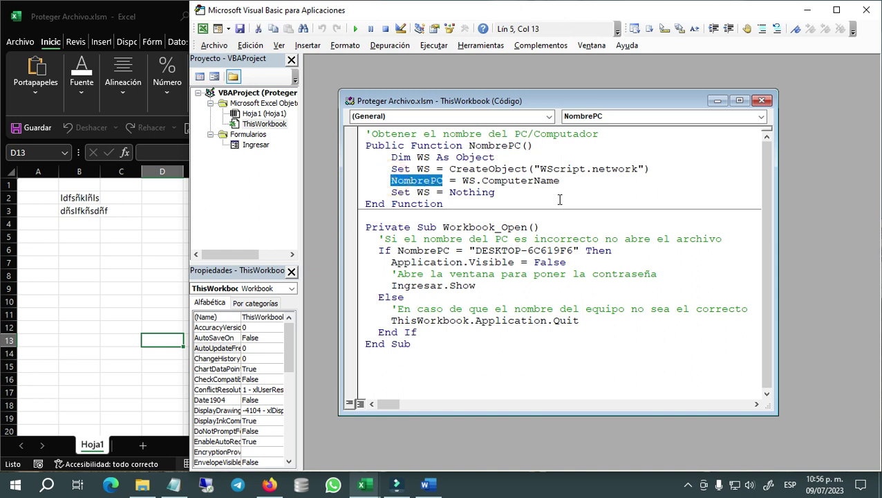
drag(446, 204, 355, 150)
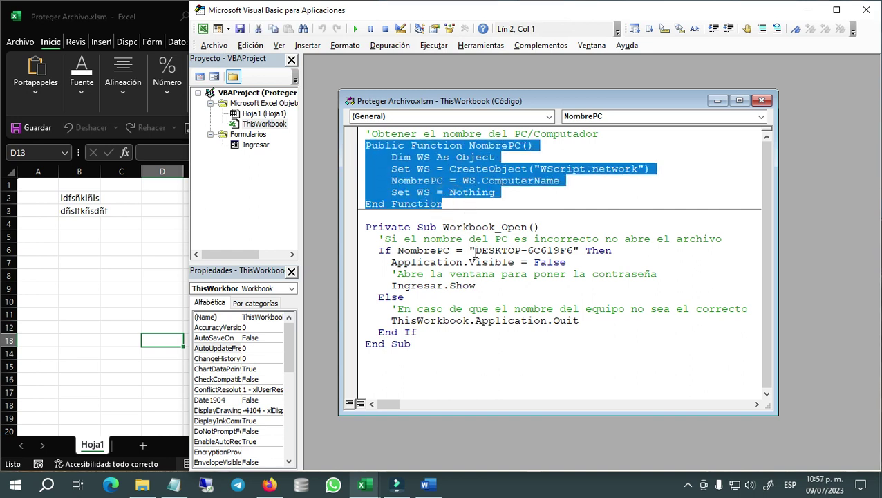
click(475, 250)
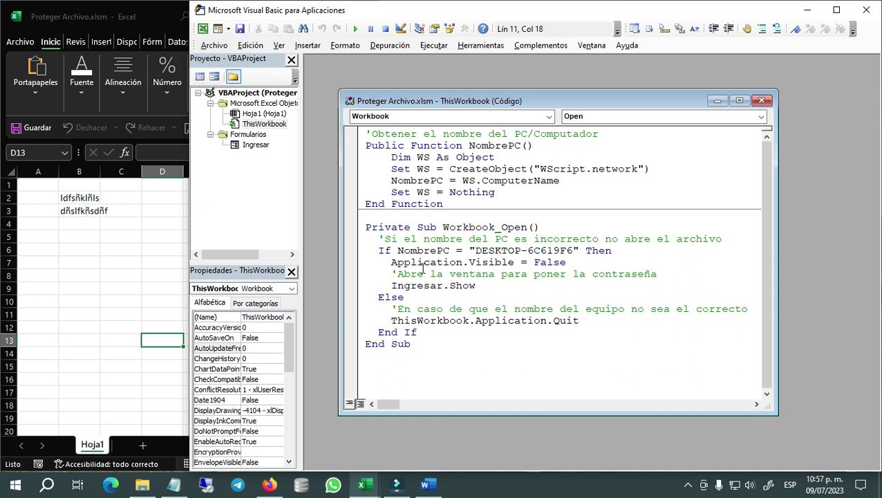
Step: Inspect Workbook_Open's If condition comparing NombrePC with DESKTOP-6C619F6
double_click(414, 251)
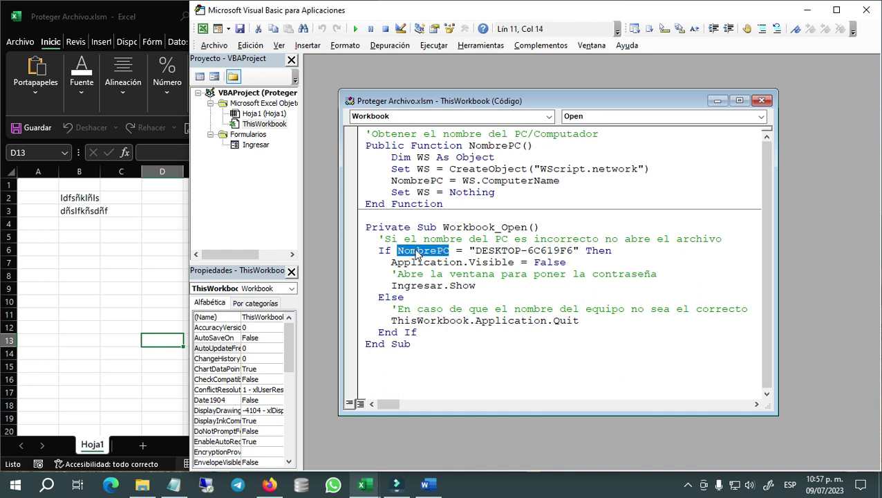
click(426, 252)
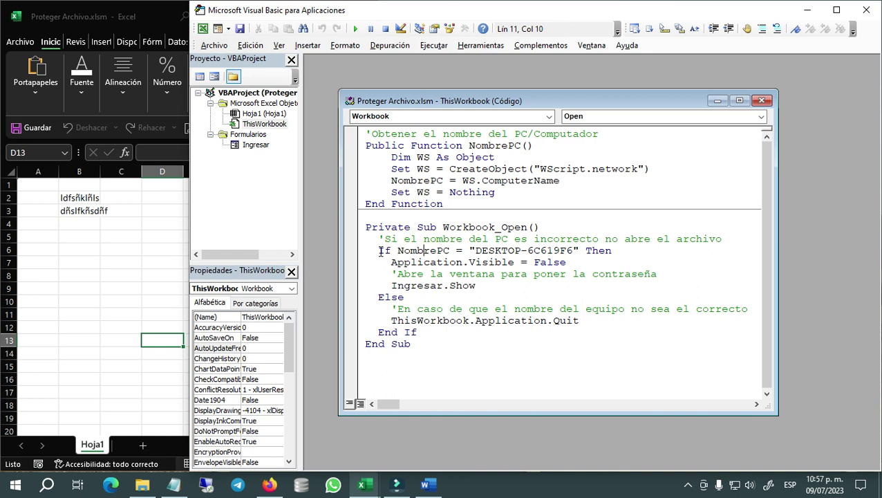
double_click(520, 228)
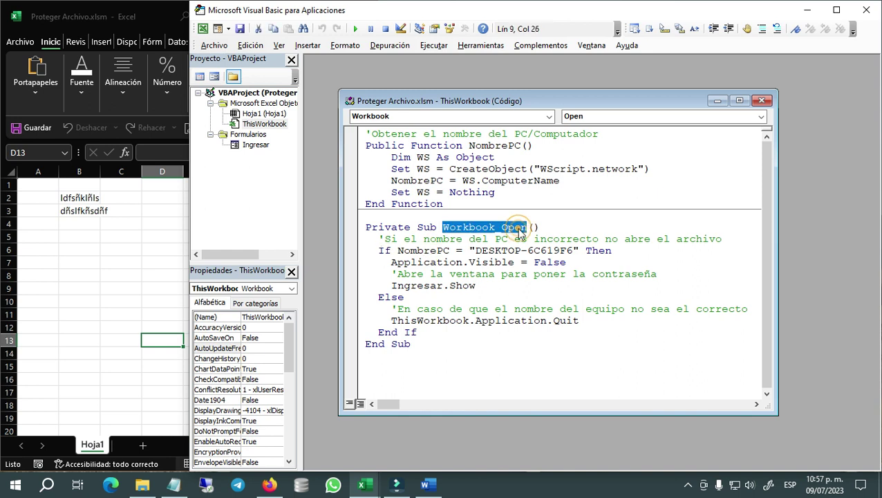
click(493, 263)
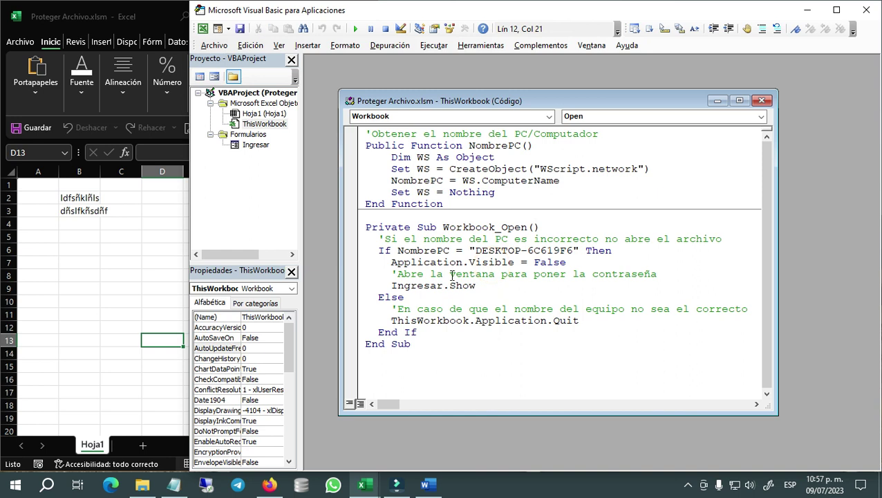
drag(403, 250, 567, 255)
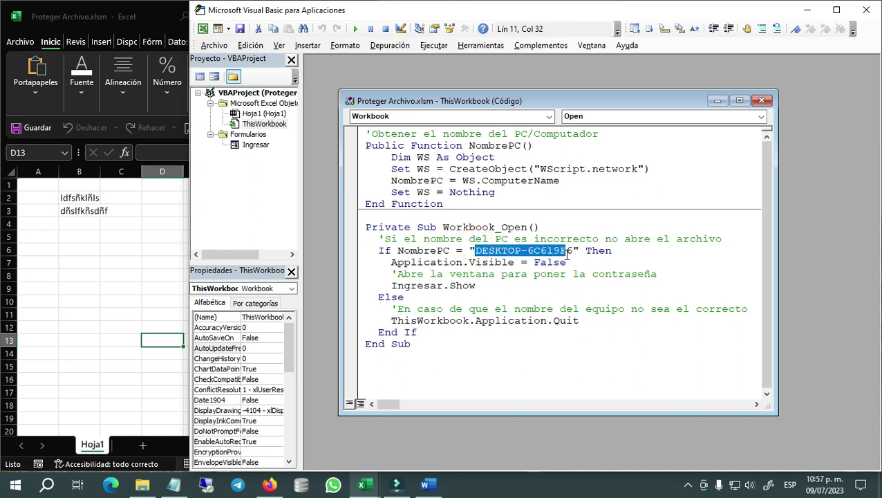
drag(570, 255, 574, 256)
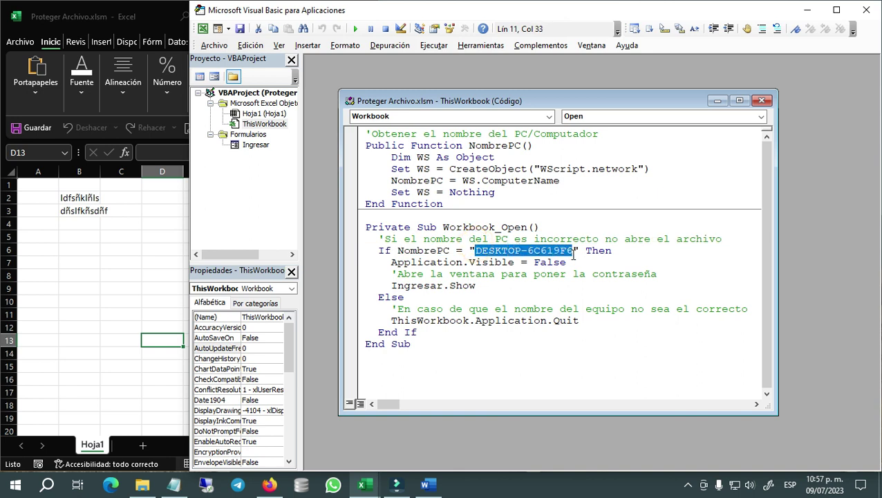
click(428, 262)
Step: Review the Application.Visible = False and Ingresar.Show lines, then open the Ingresar form designer
click(391, 263)
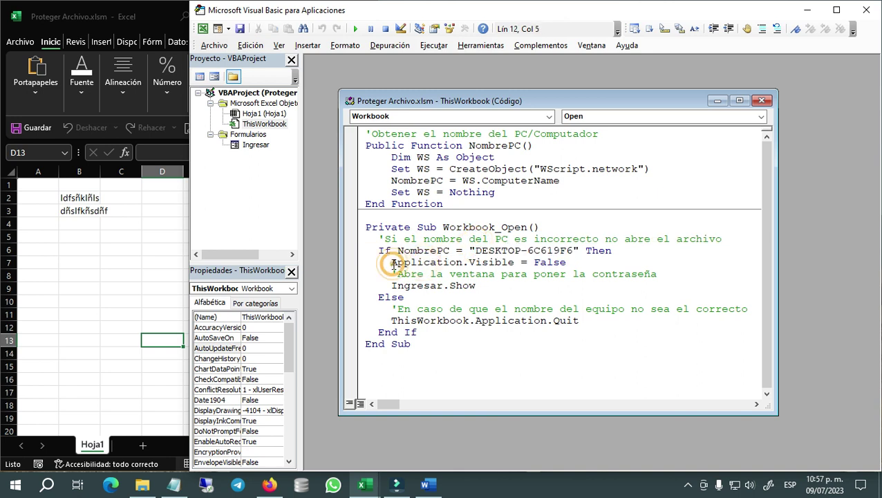
drag(391, 263, 566, 262)
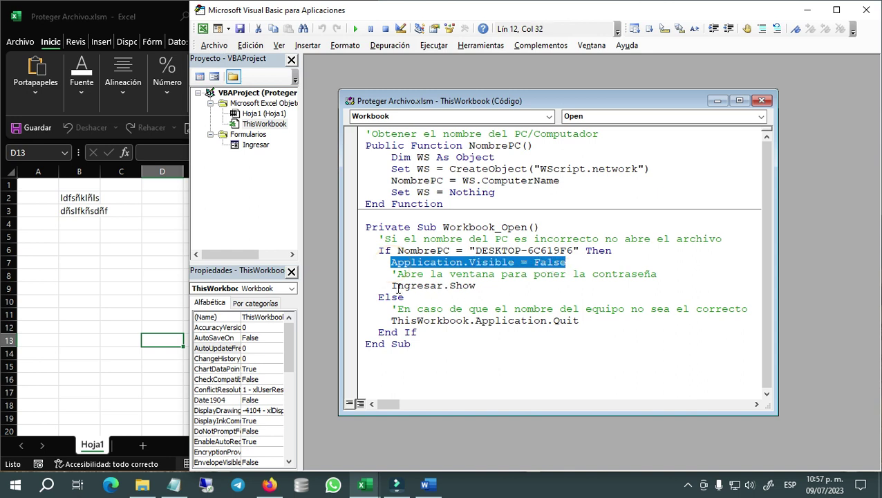
drag(392, 285, 477, 284)
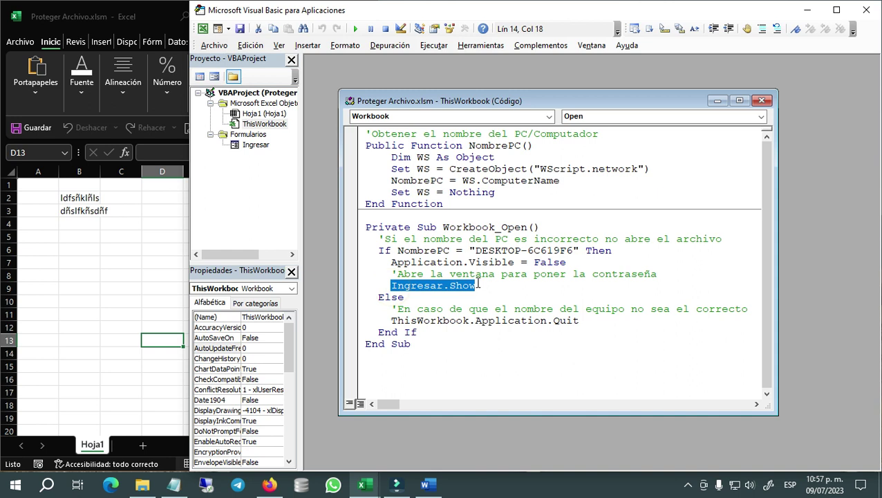
double_click(265, 146)
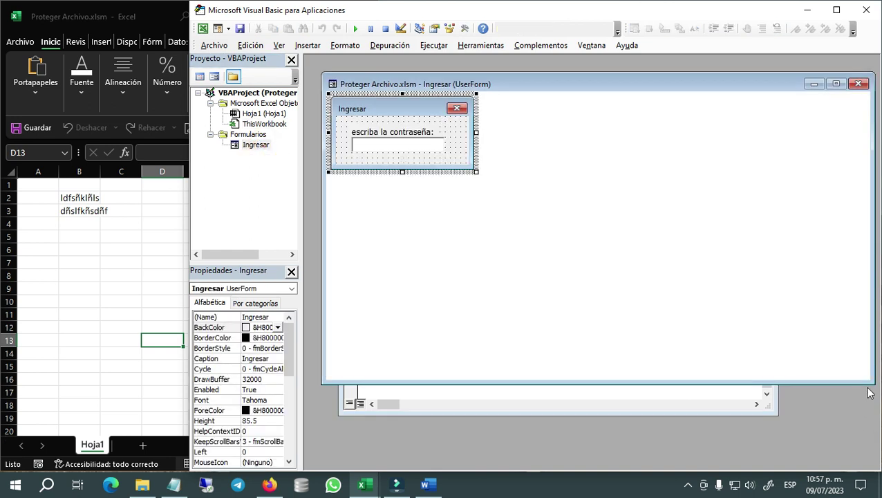
Step: Shrink the Ingresar designer window and inspect its label and password box
drag(869, 378, 493, 189)
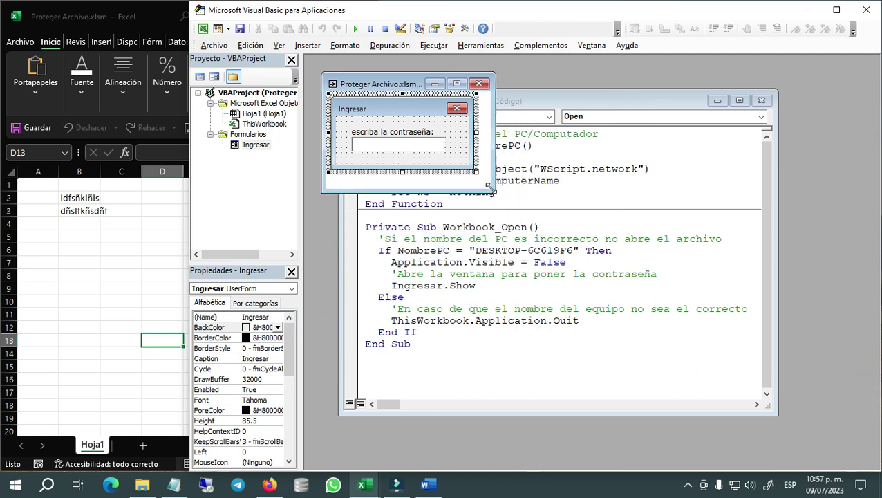
drag(453, 135, 418, 133)
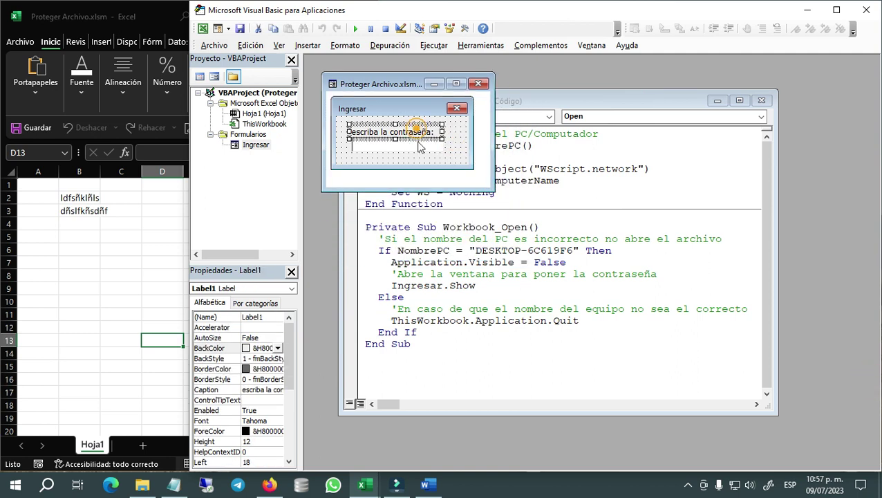
click(418, 150)
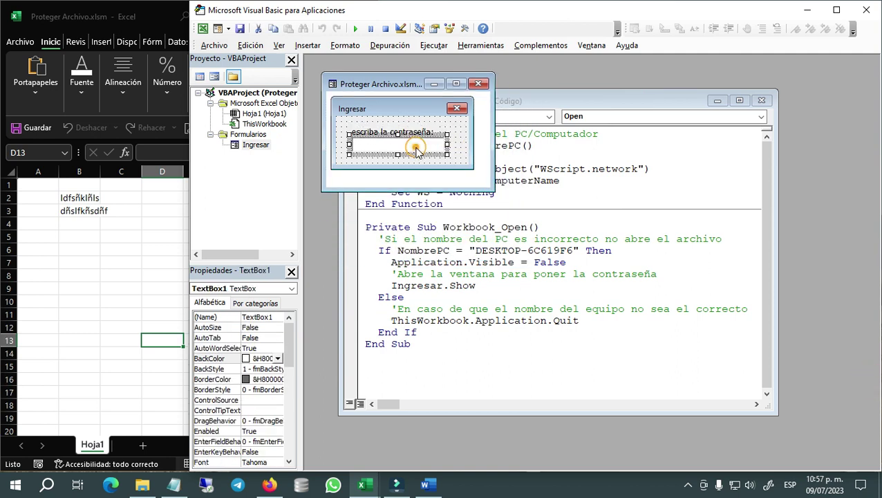
Step: Back in ThisWorkbook, review the DESKTOP-6C619F6 check and the line that quits the workbook
click(573, 262)
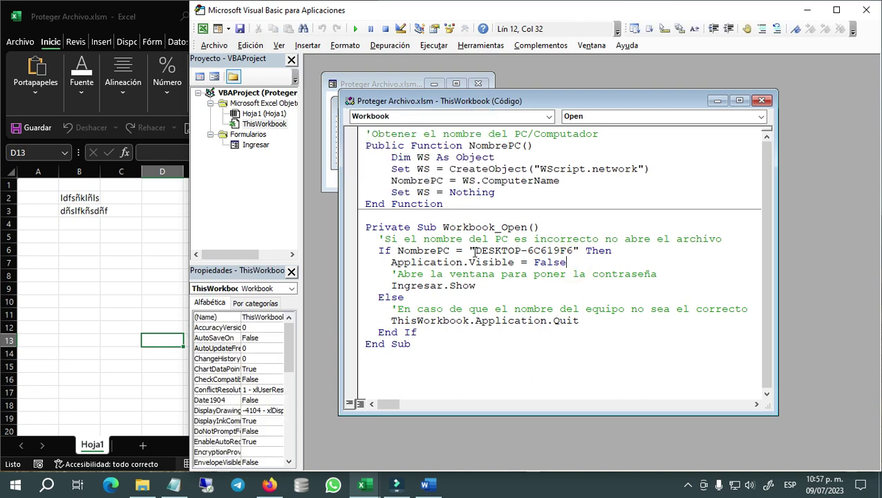
drag(476, 250, 529, 250)
drag(564, 247, 572, 249)
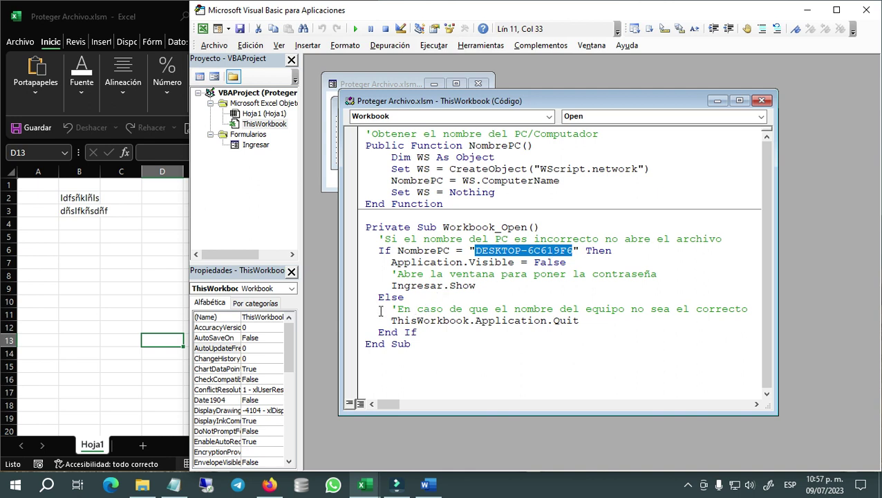
drag(385, 320, 594, 322)
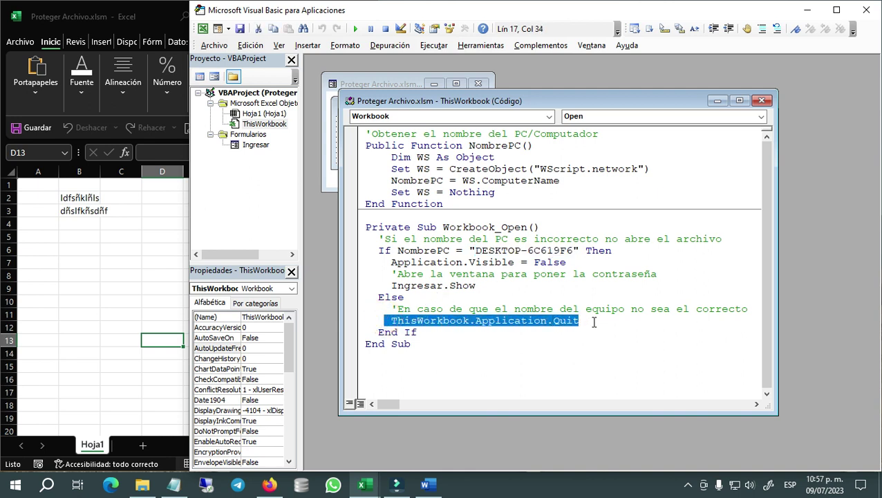
Step: Select the Ingresar form in its designer, then return to the ThisWorkbook code
click(361, 84)
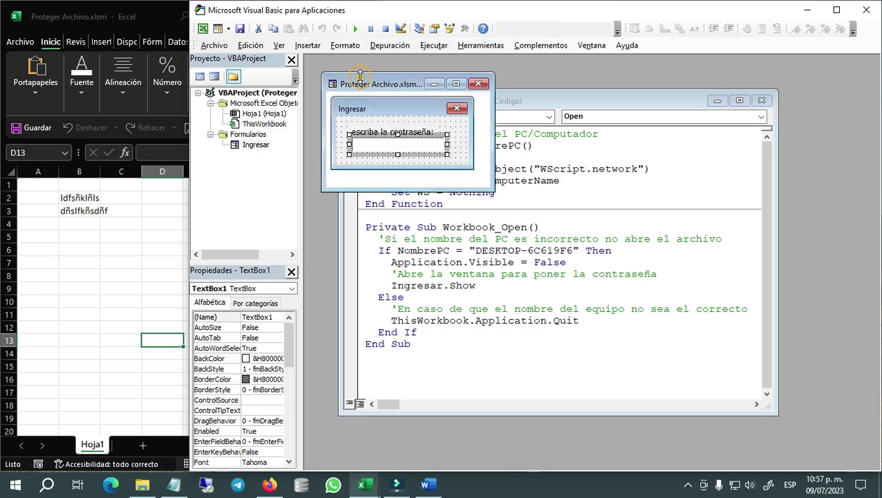
click(430, 126)
click(588, 347)
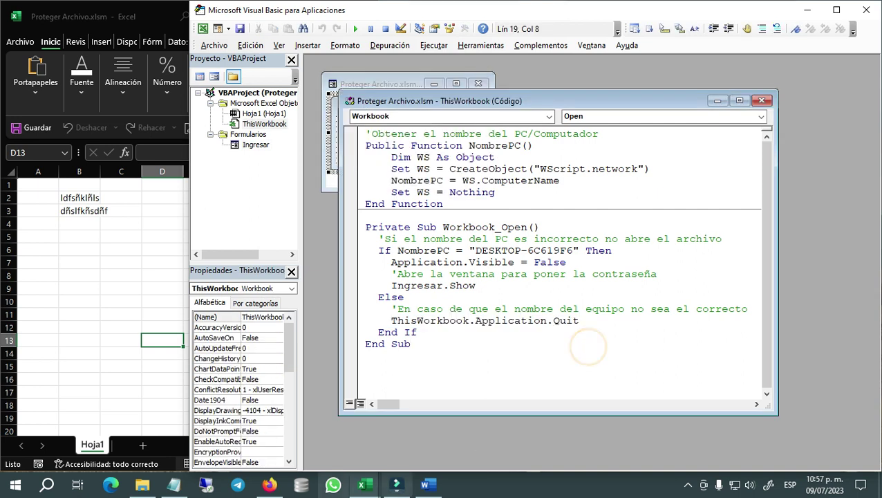
Step: Read item 3 on the password form in Contenido.txt, then reposition the Ingresar designer in VBA
click(175, 484)
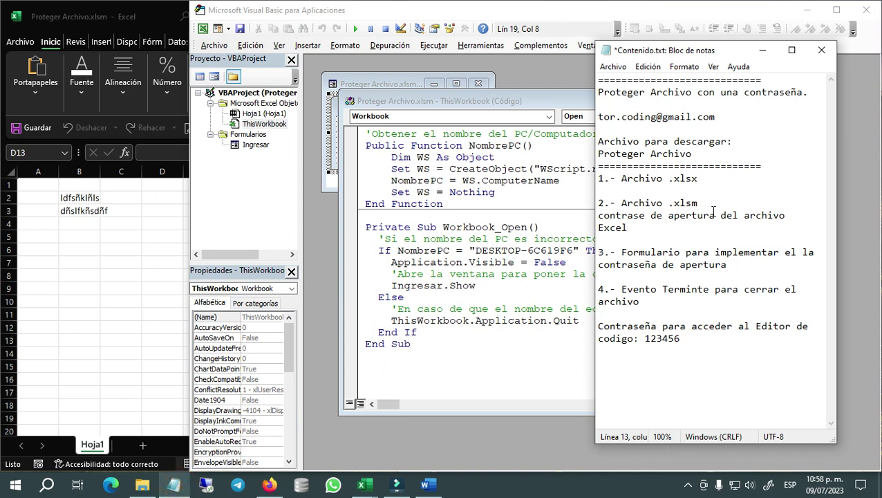
click(676, 241)
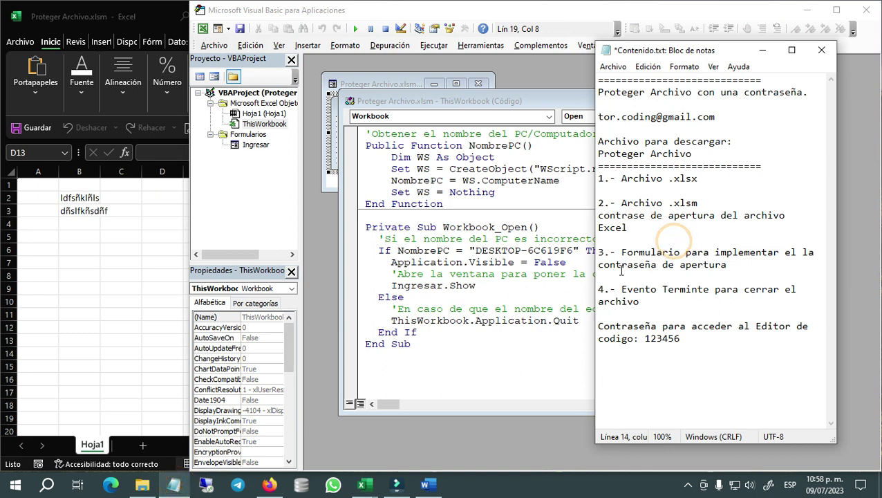
drag(621, 252, 745, 271)
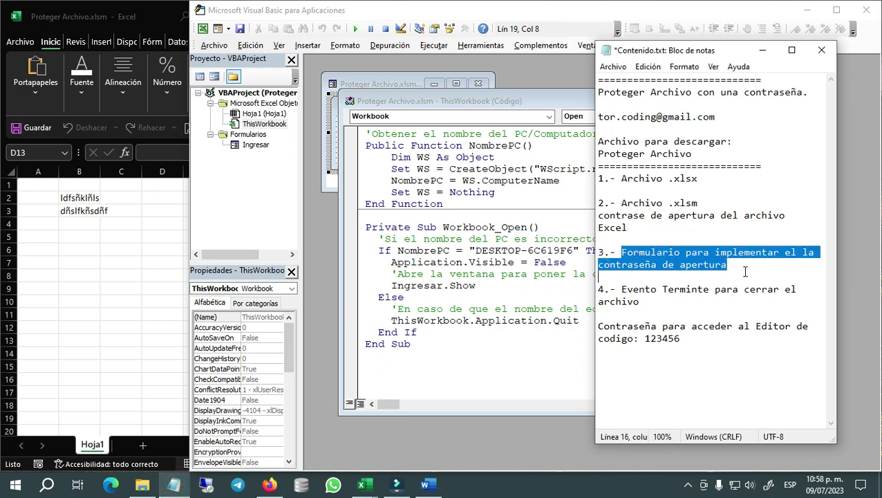
click(746, 269)
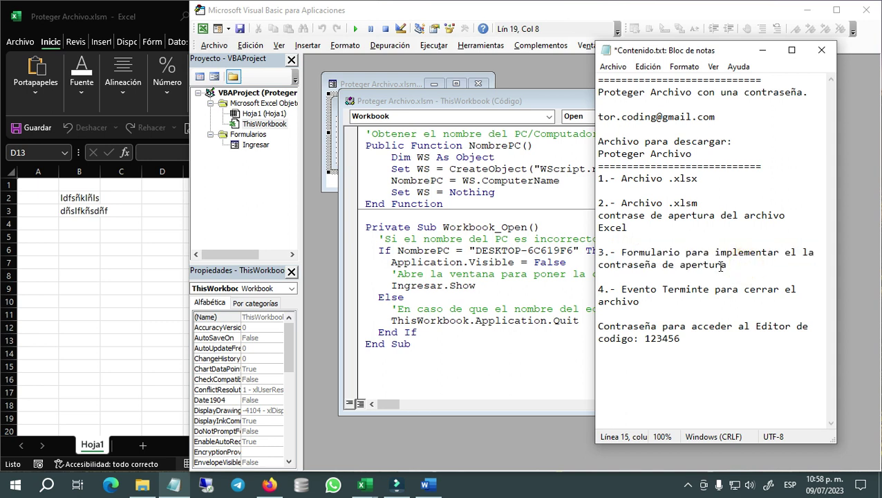
drag(733, 264, 623, 254)
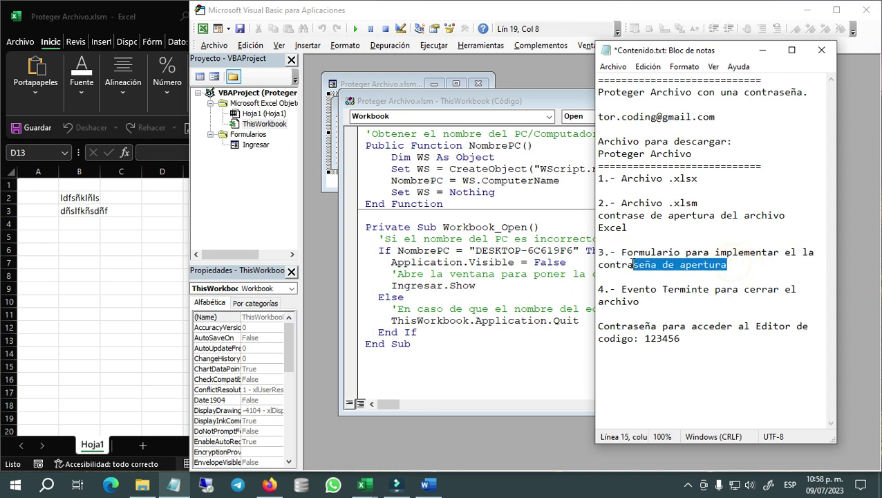
click(390, 81)
drag(414, 95, 393, 71)
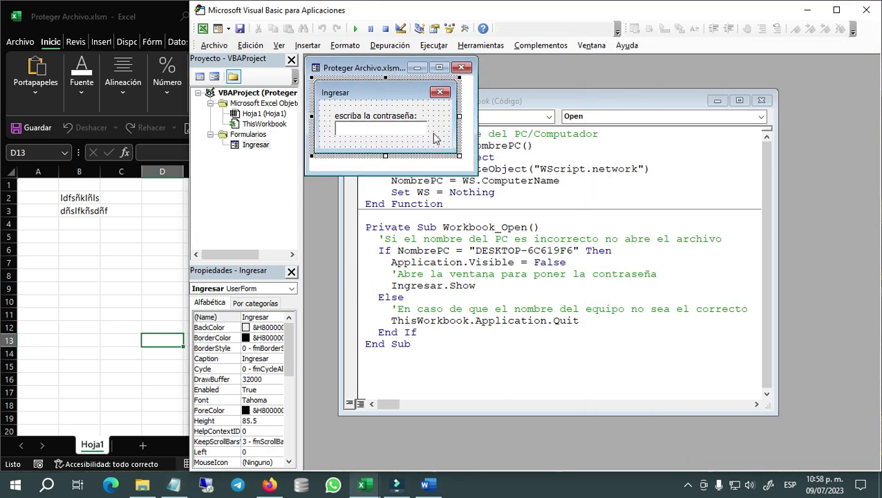
Step: Open TextBox1's code from the Ingresar designer and inspect the line that hides Excel
click(405, 132)
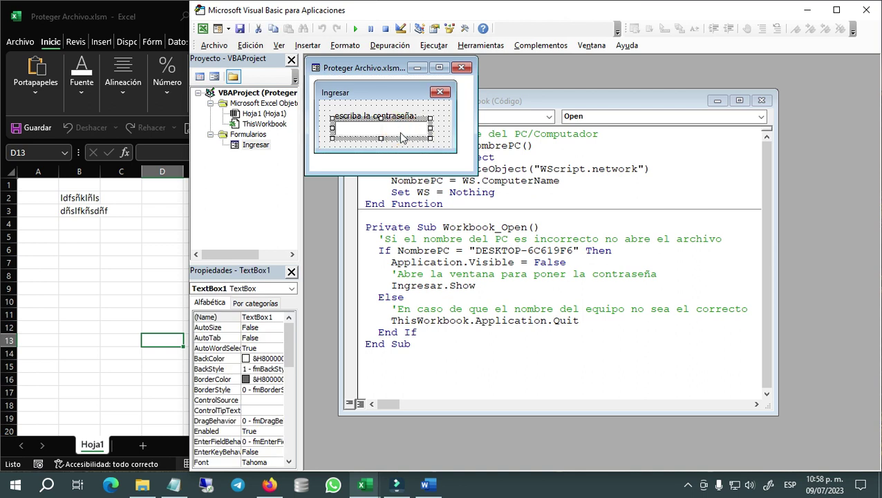
click(391, 138)
double_click(391, 139)
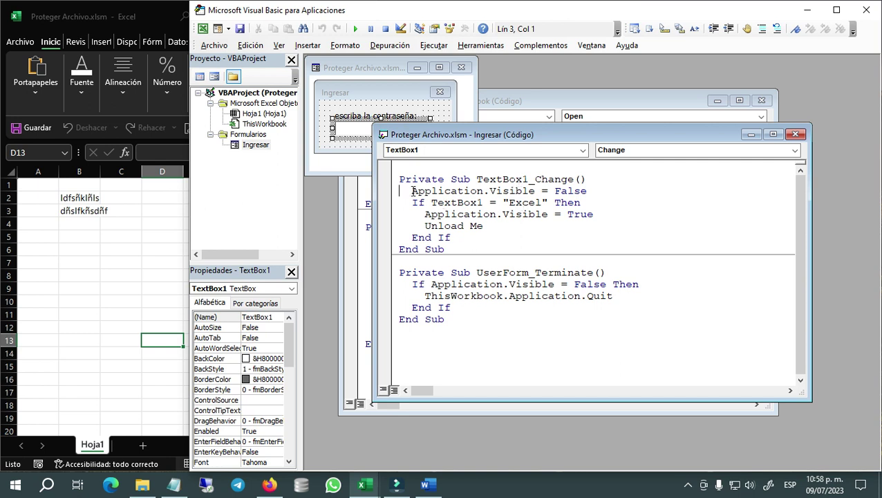
drag(413, 190, 595, 197)
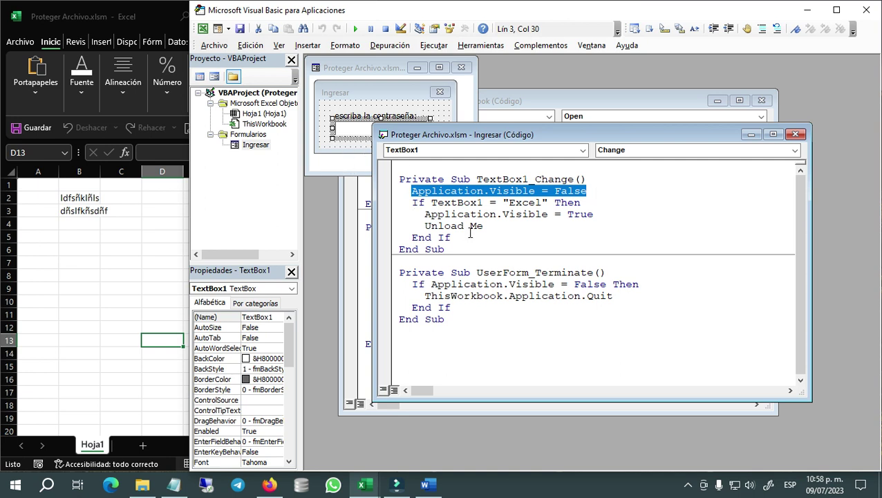
click(596, 191)
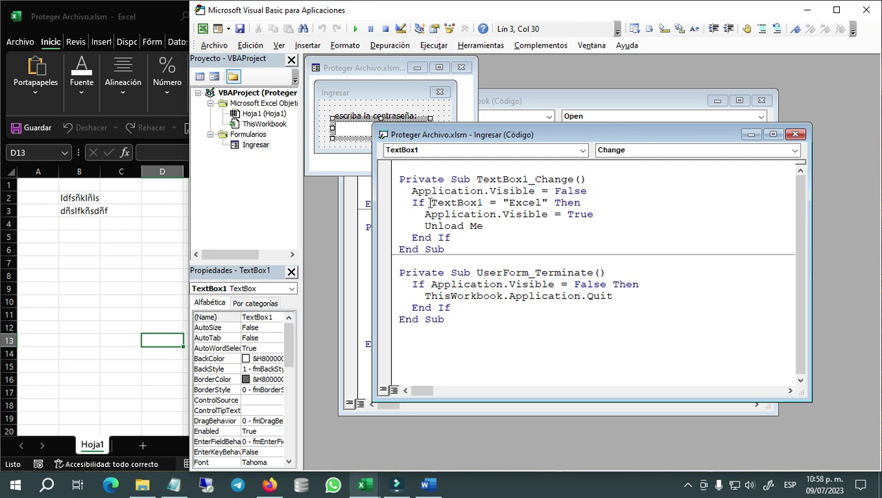
Step: Review the TextBox1 = 'Excel' password check, the visibility restore, Unload Me, and UserForm_Terminate
drag(430, 203, 488, 202)
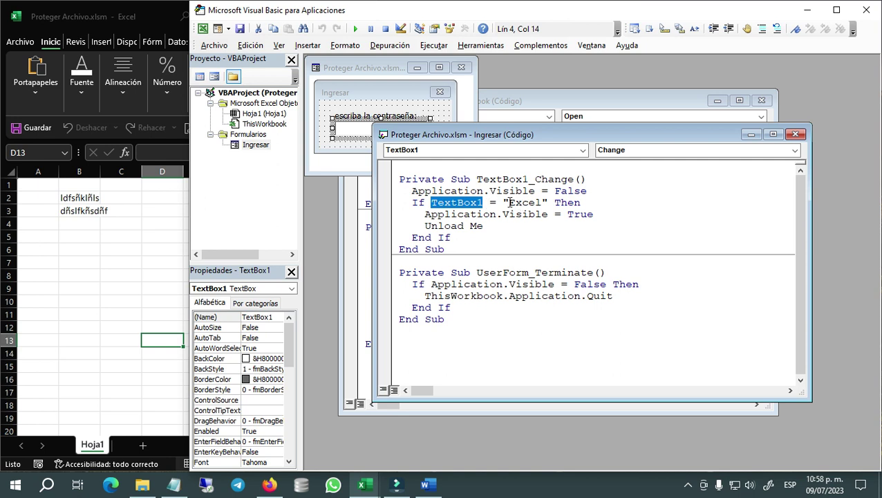
click(509, 202)
double_click(469, 203)
drag(510, 203, 541, 203)
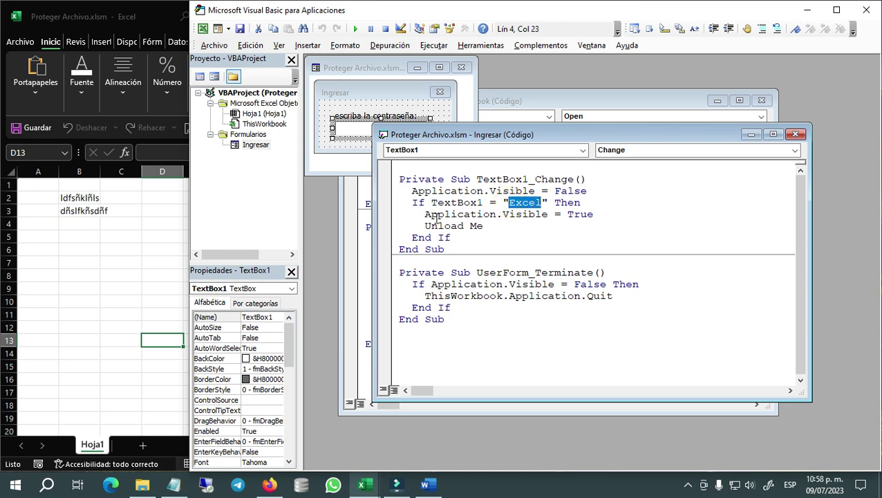
drag(424, 214, 599, 213)
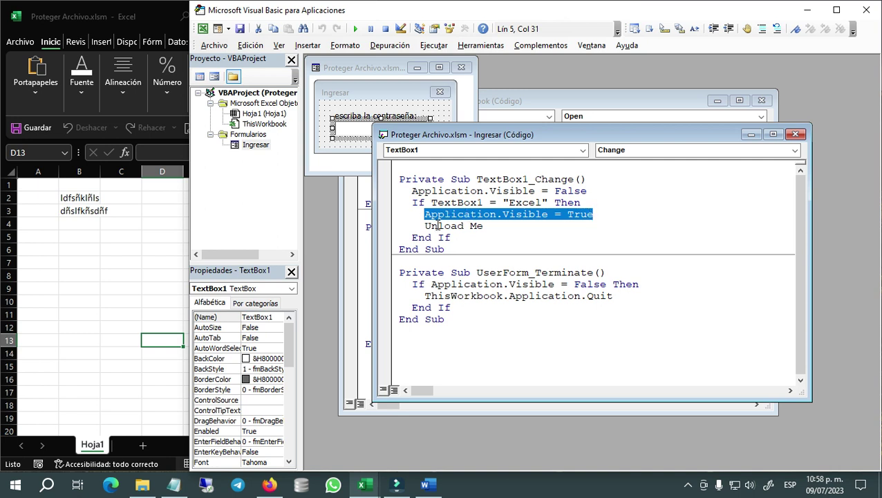
drag(424, 226, 483, 226)
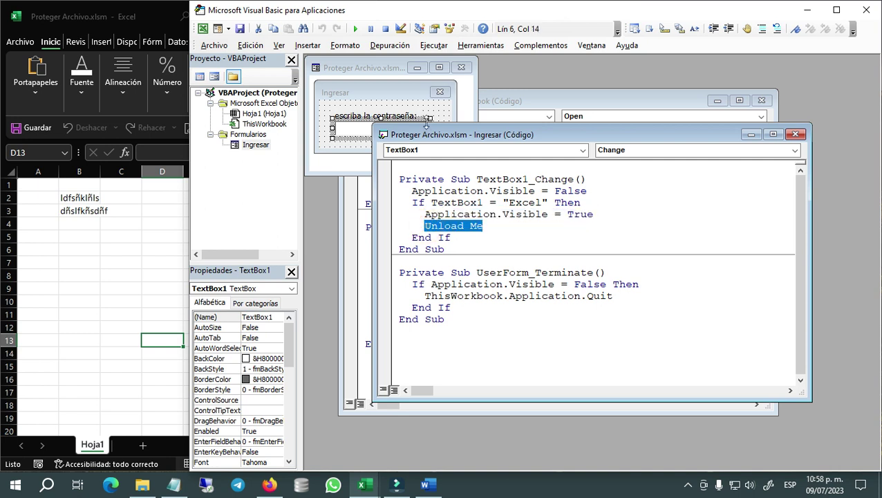
click(402, 91)
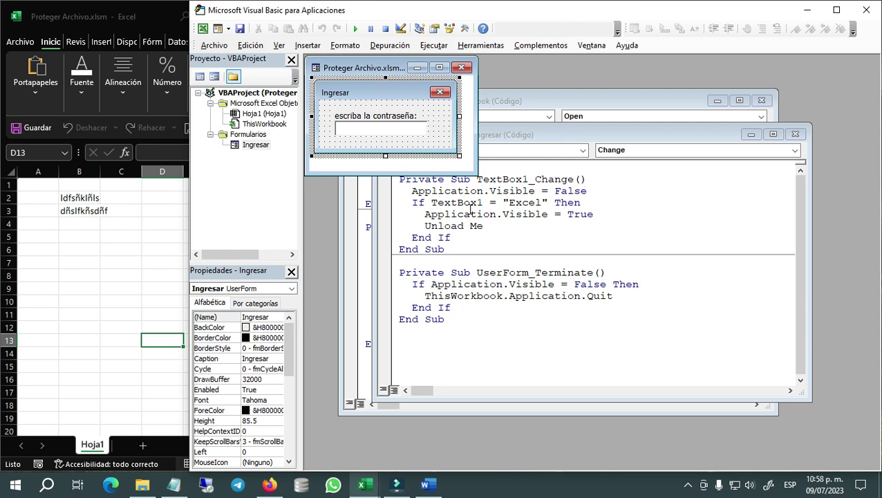
click(509, 203)
mouse_move(509, 203)
mouse_down()
mouse_move(546, 202)
mouse_move(542, 215)
mouse_move(543, 205)
mouse_up()
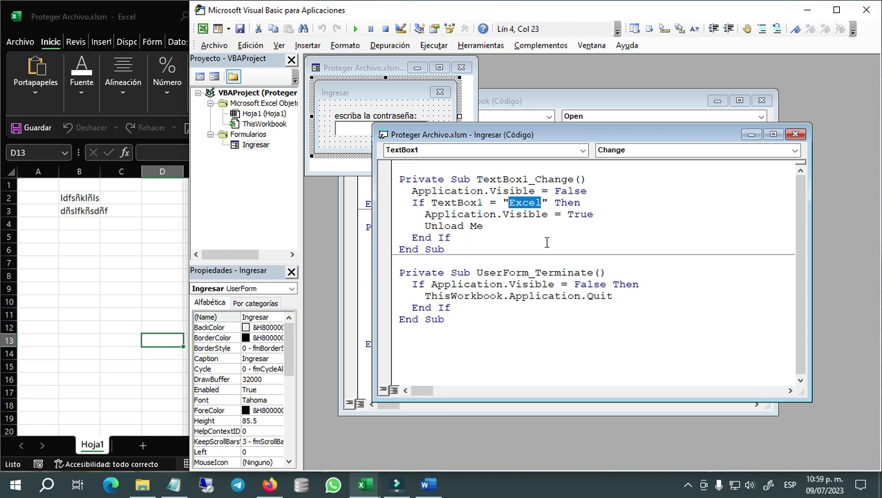
click(547, 236)
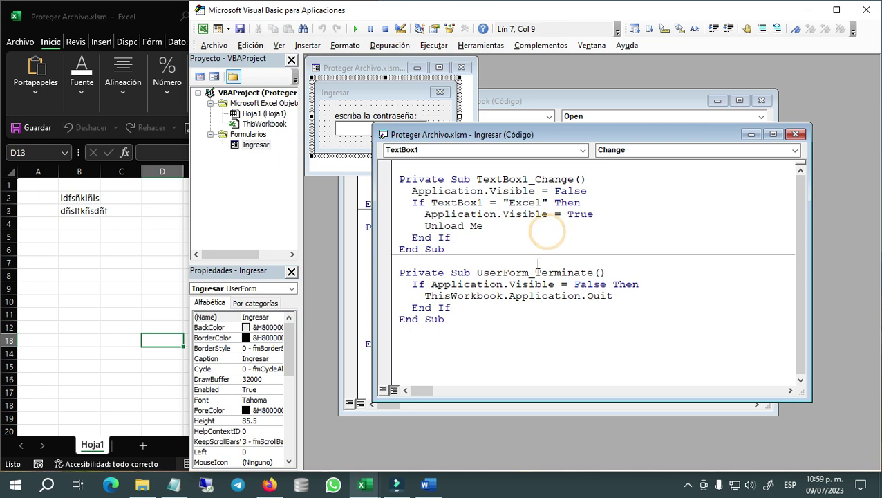
click(488, 284)
click(379, 114)
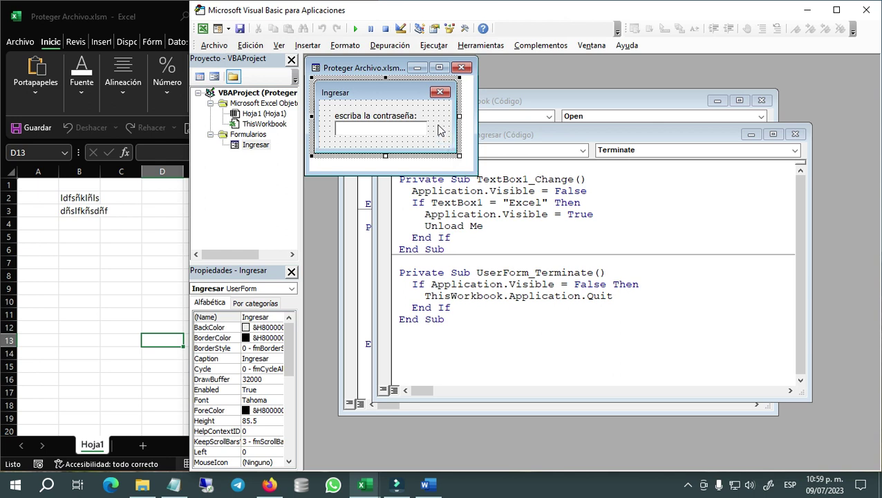
Step: Reopen the Ingresar form's code from its designer
click(410, 101)
click(458, 286)
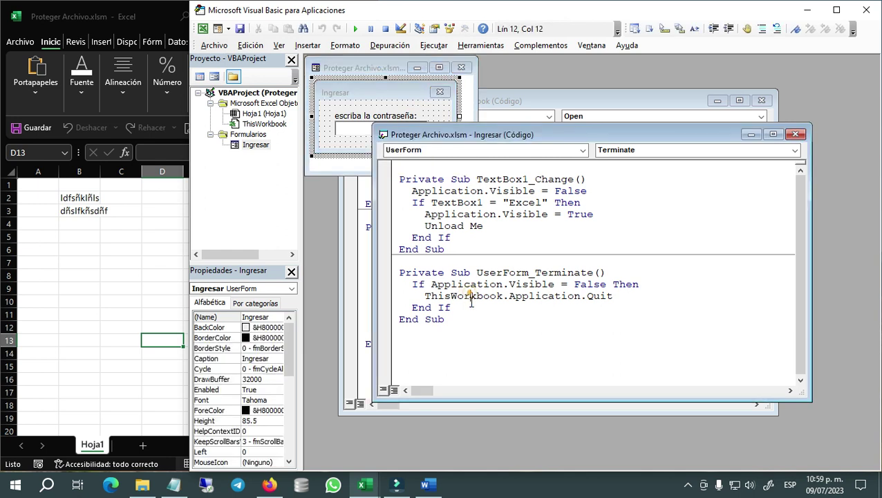
click(322, 130)
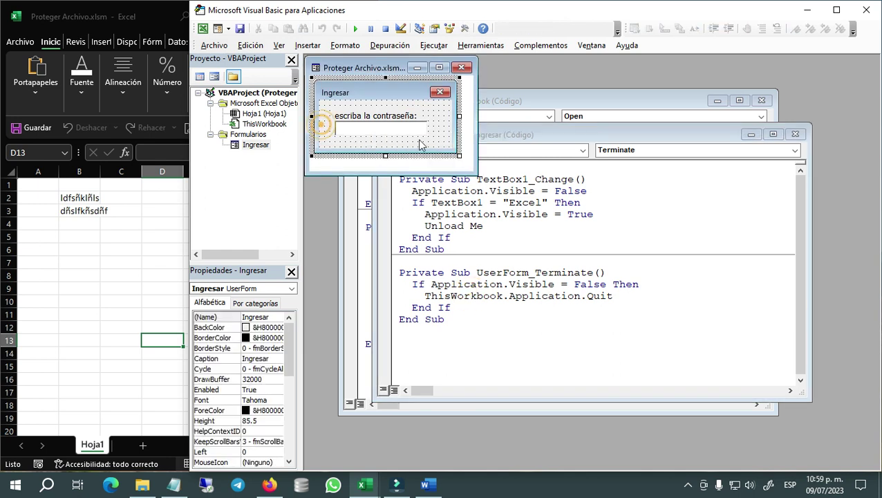
click(430, 144)
key(F7)
click(431, 117)
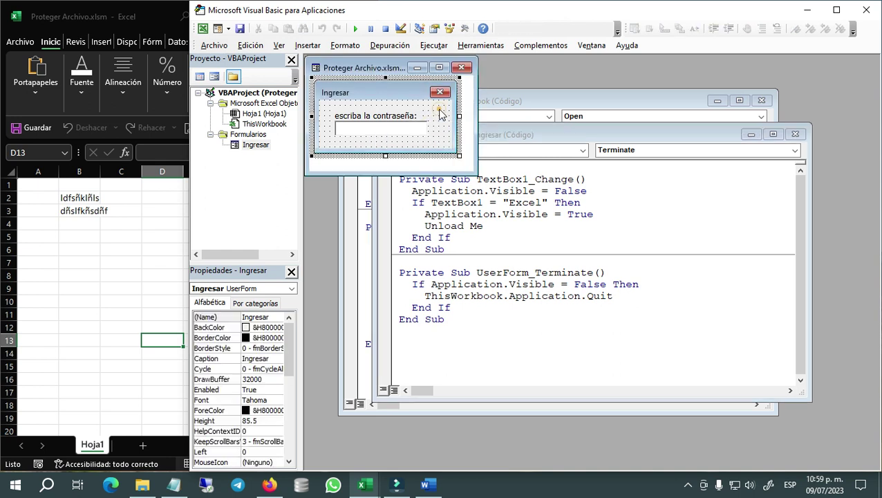
double_click(435, 142)
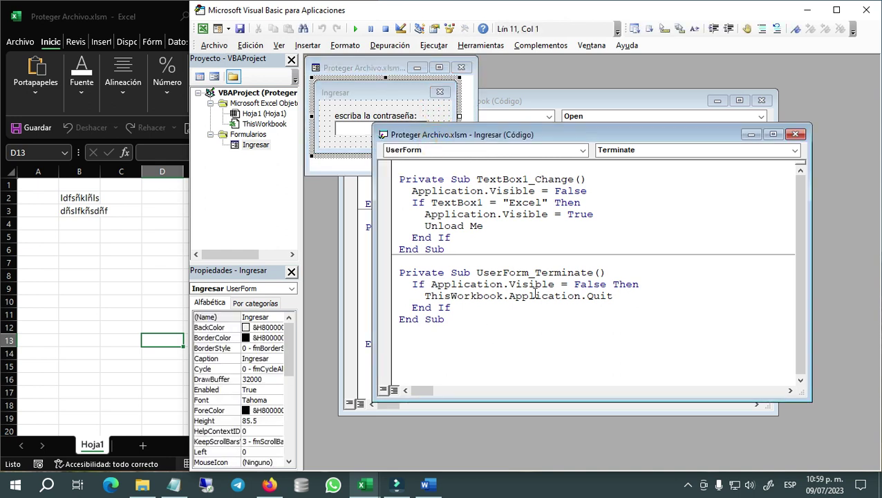
Step: Add an empty UserForm_Initialize procedure from the form's event list
drag(537, 272, 593, 272)
click(593, 296)
click(683, 150)
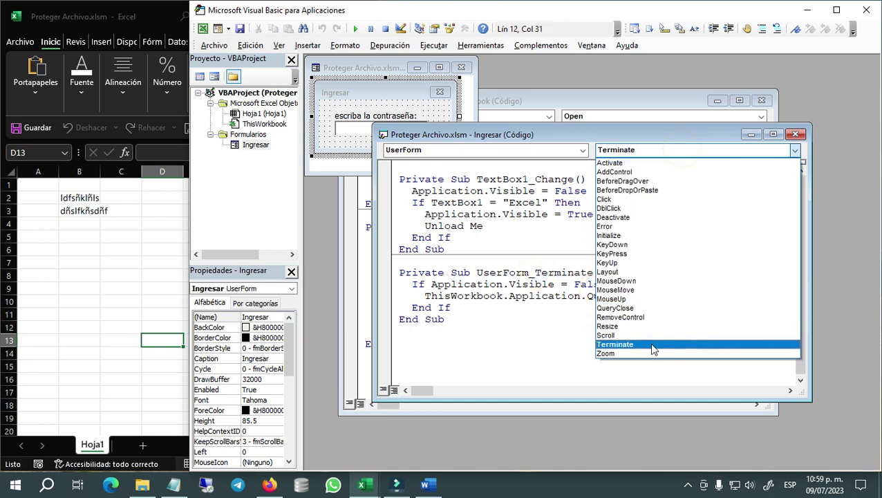
click(615, 235)
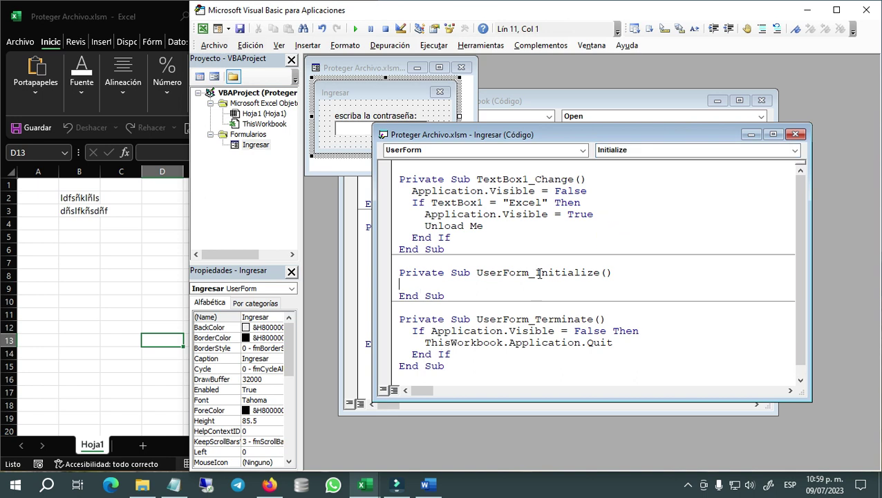
drag(536, 273, 600, 272)
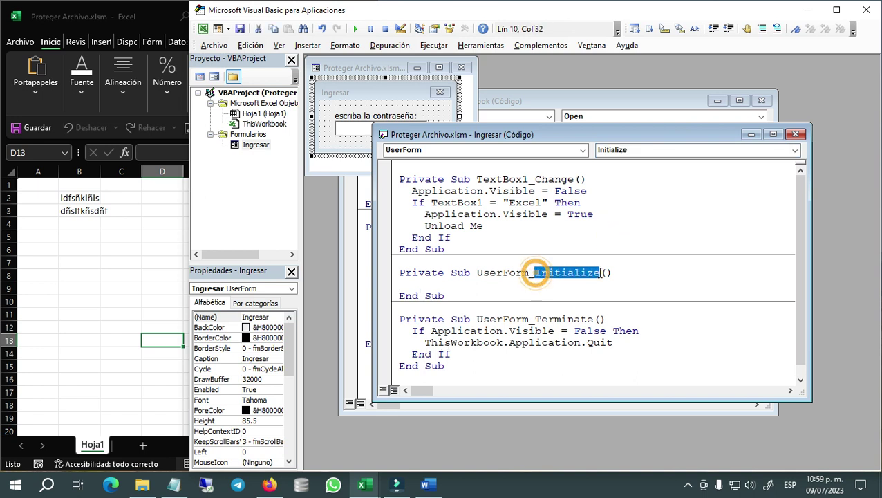
click(449, 284)
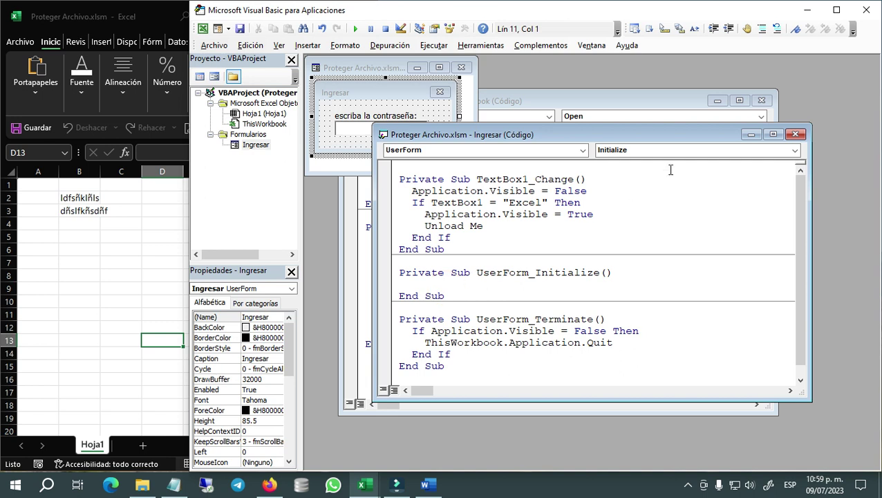
Step: Jump to UserForm_Terminate and review its Application.Visible = False check and Quit line
click(675, 148)
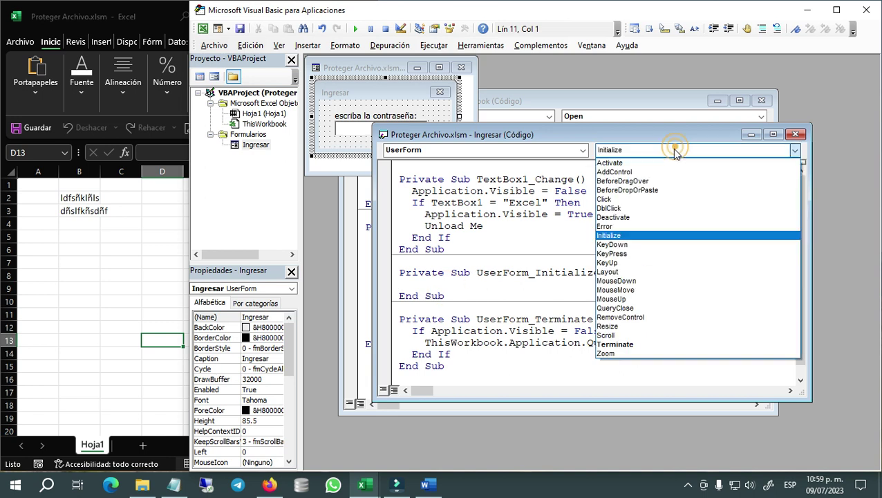
click(636, 344)
click(437, 330)
drag(414, 320, 656, 321)
click(660, 321)
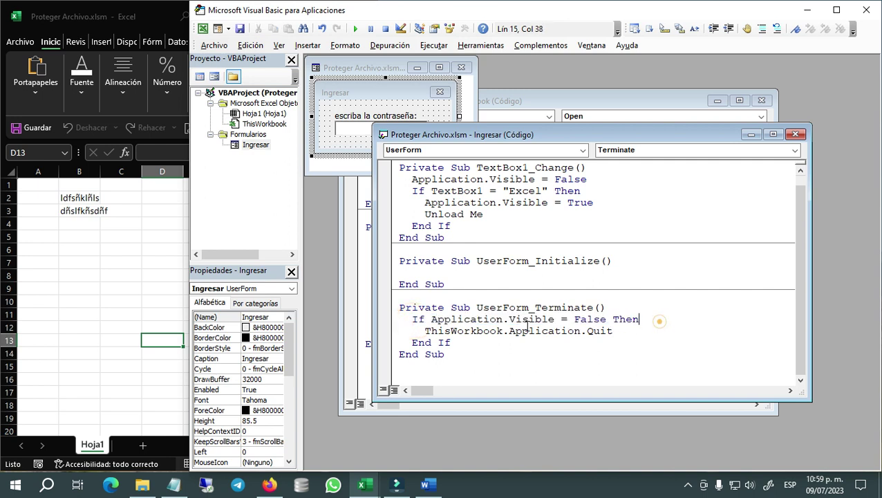
drag(431, 319, 603, 319)
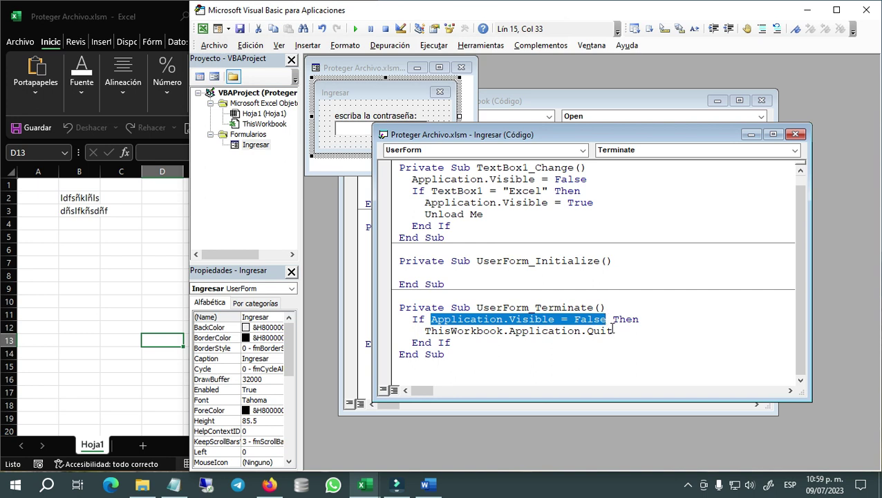
click(593, 332)
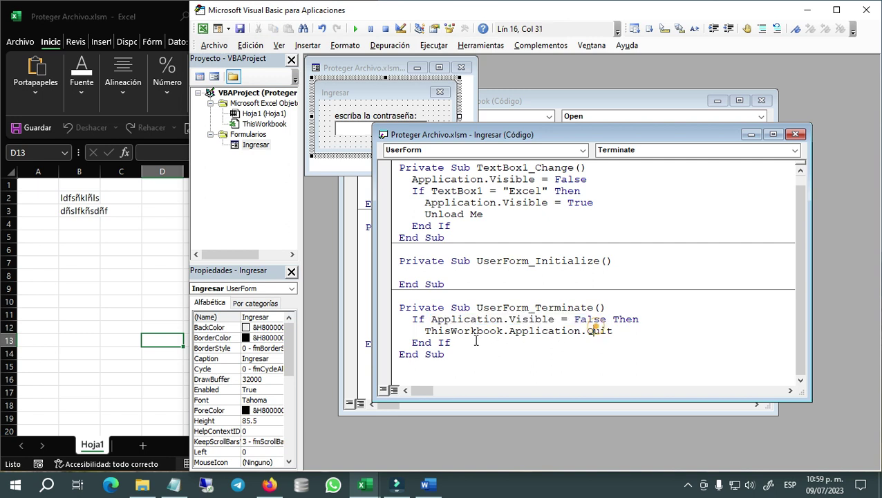
Step: Review the ThisWorkbook.Application.Quit statement and the whole If block in Terminate
click(439, 93)
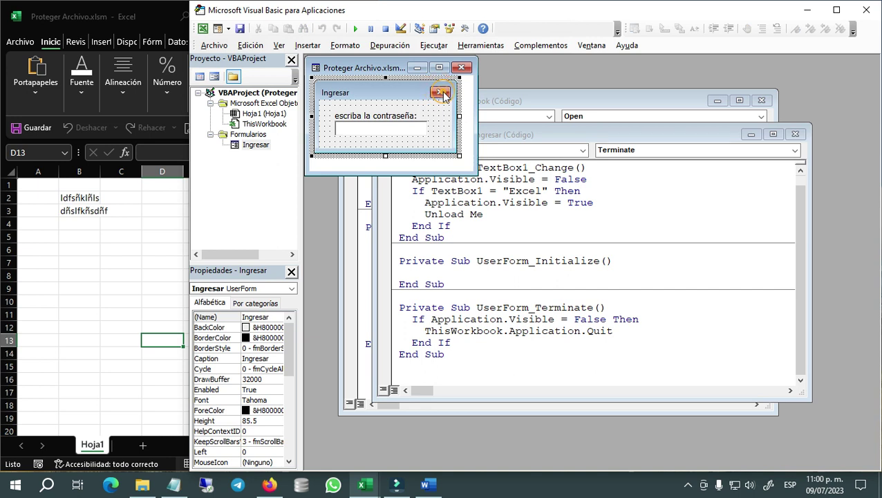
click(426, 330)
drag(425, 330, 613, 331)
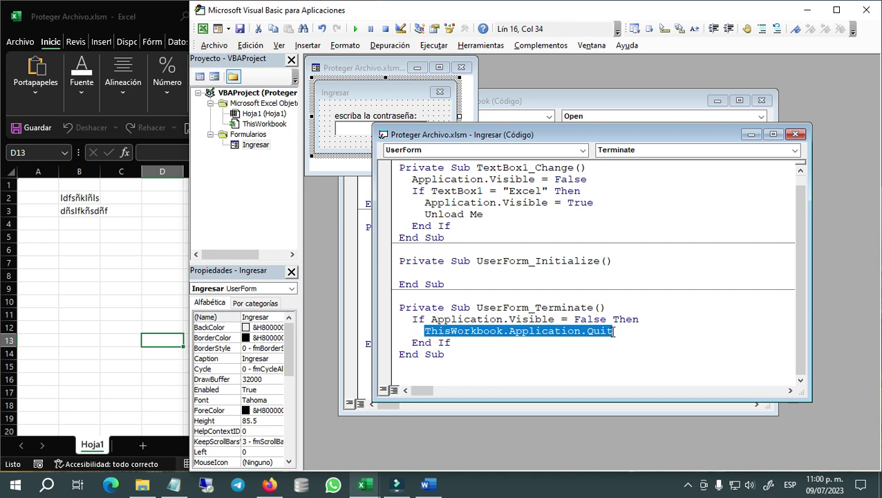
click(346, 166)
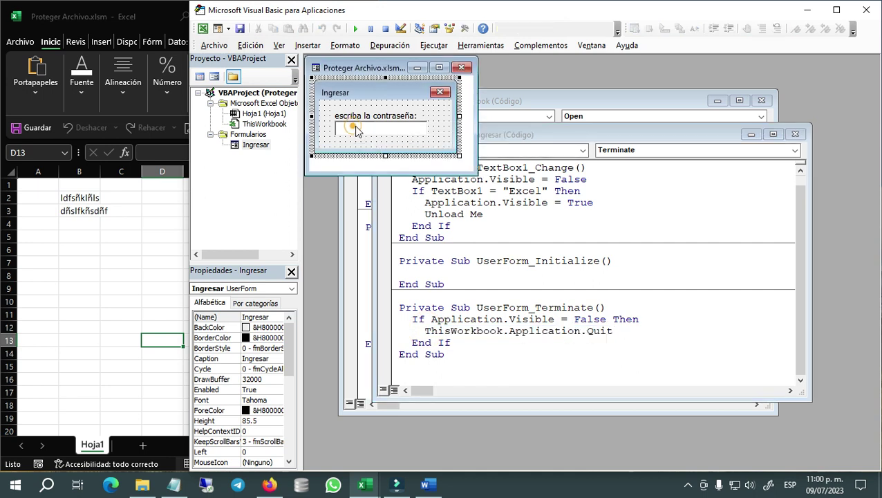
click(368, 131)
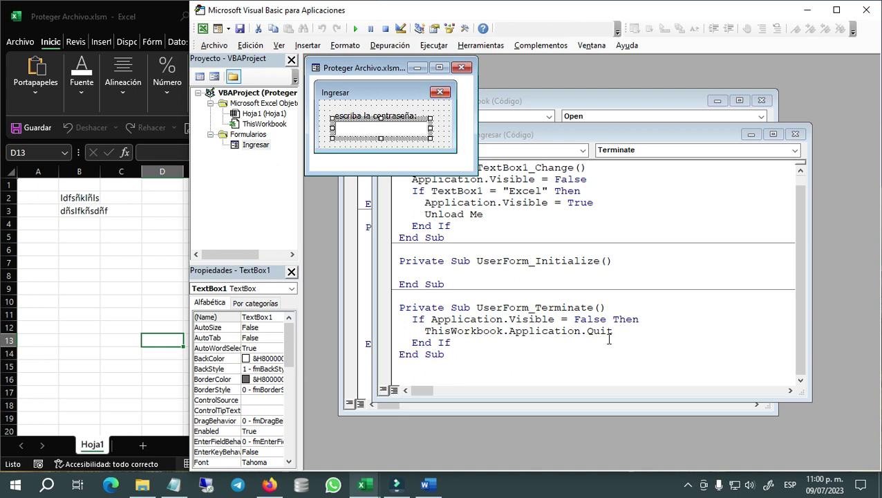
drag(461, 345, 401, 329)
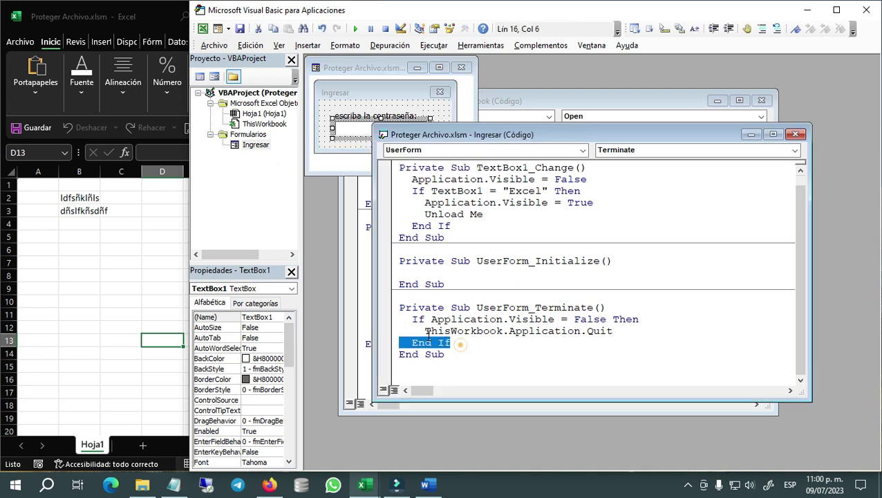
click(562, 309)
click(562, 319)
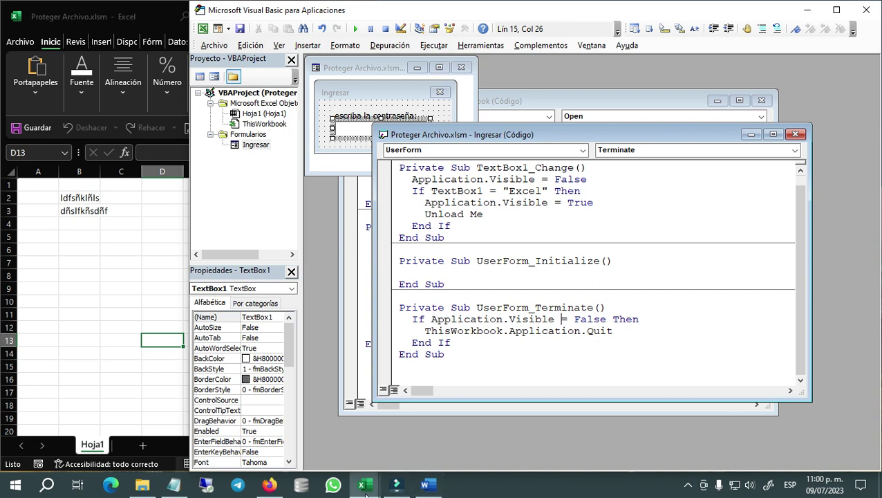
click(418, 285)
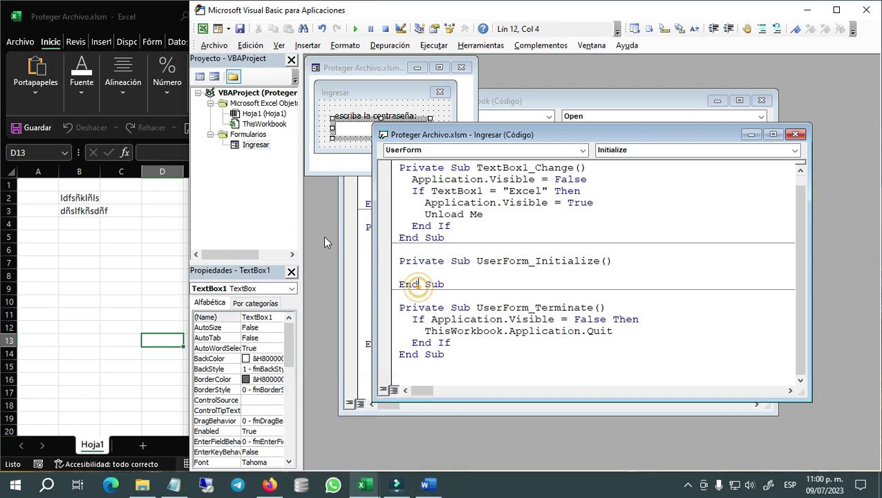
Step: Select the three-line If block in UserForm_Terminate and bring up the Contenido.txt notes
click(114, 236)
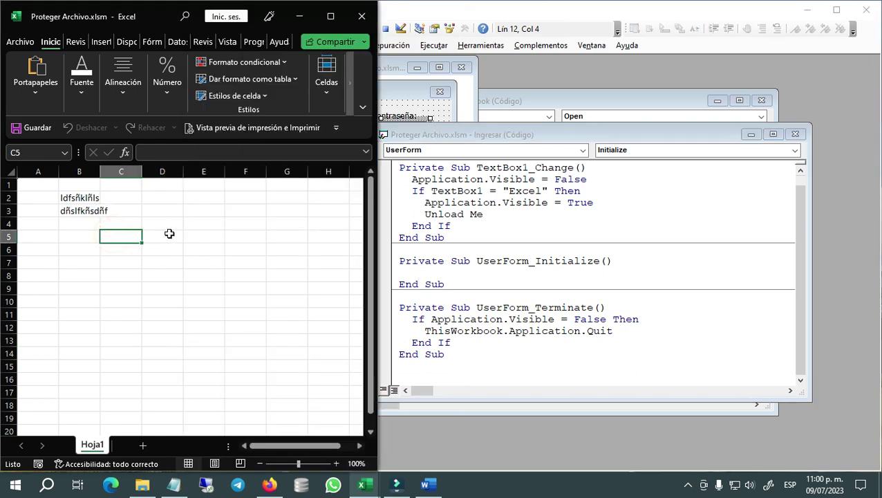
click(522, 340)
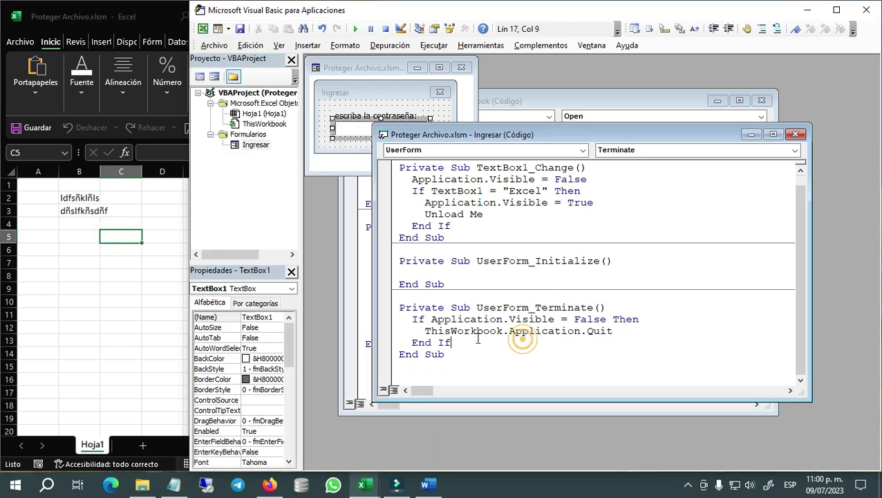
key(shift+Up)
key(shift+Up)
key(shift+Home)
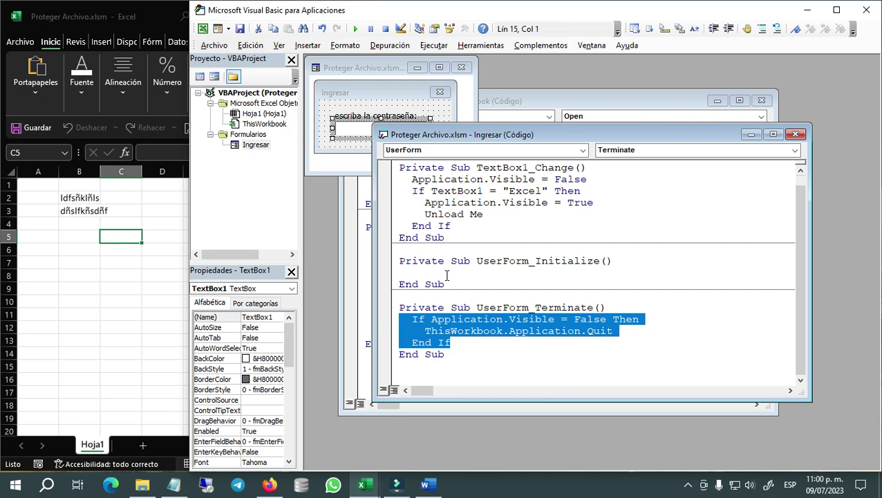
click(456, 204)
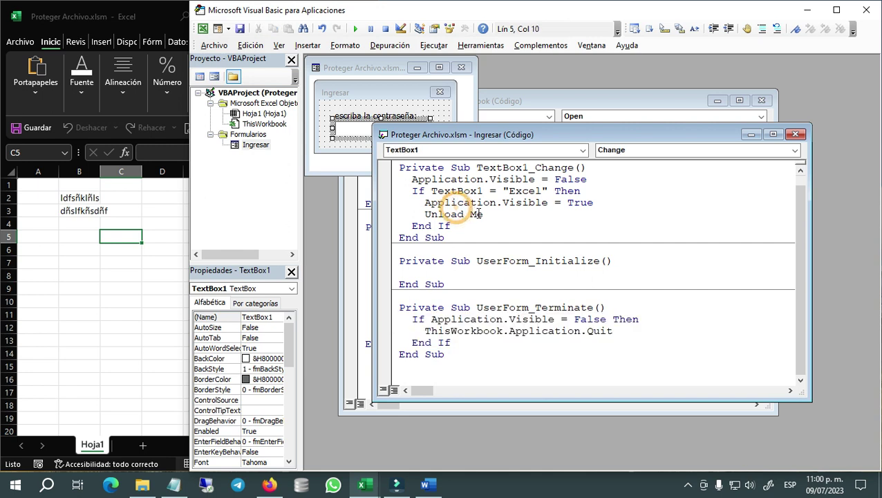
click(459, 343)
key(shift+Up)
key(shift+Up)
key(shift+Home)
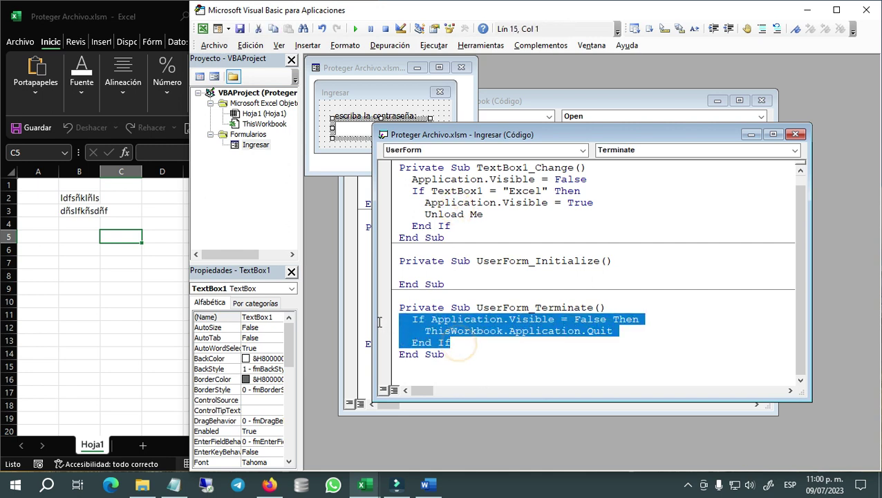
click(509, 343)
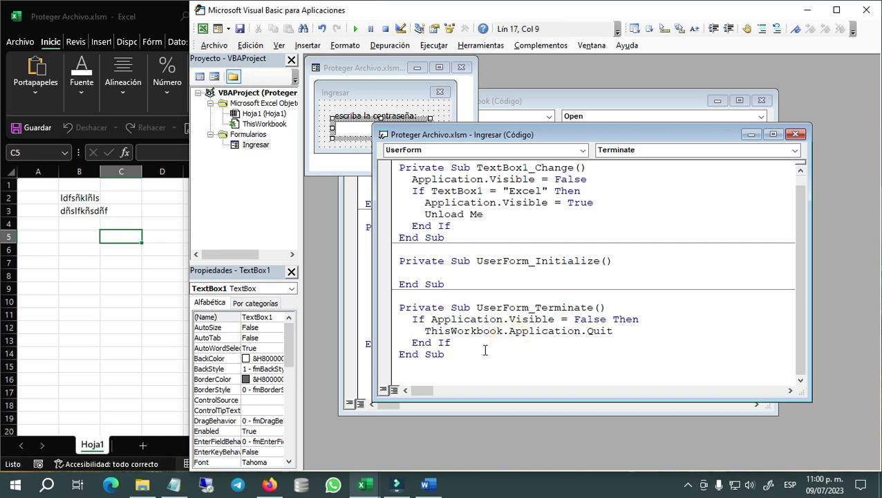
drag(459, 343, 399, 319)
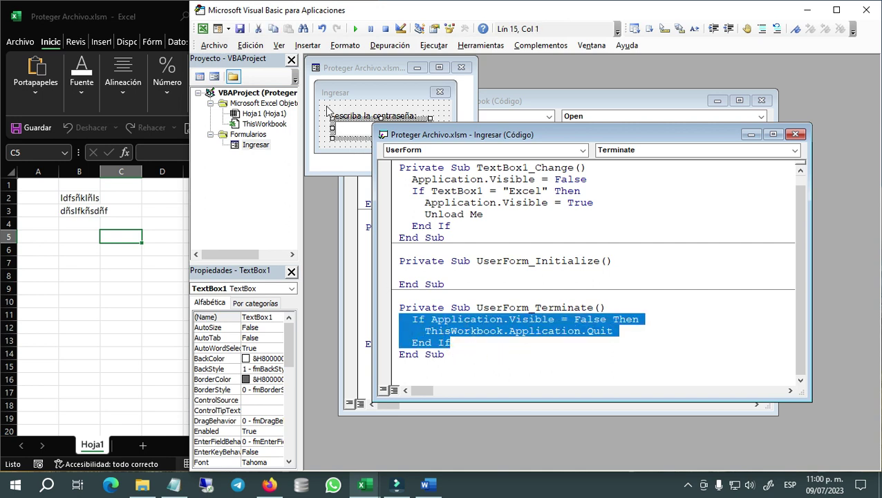
click(336, 104)
click(173, 484)
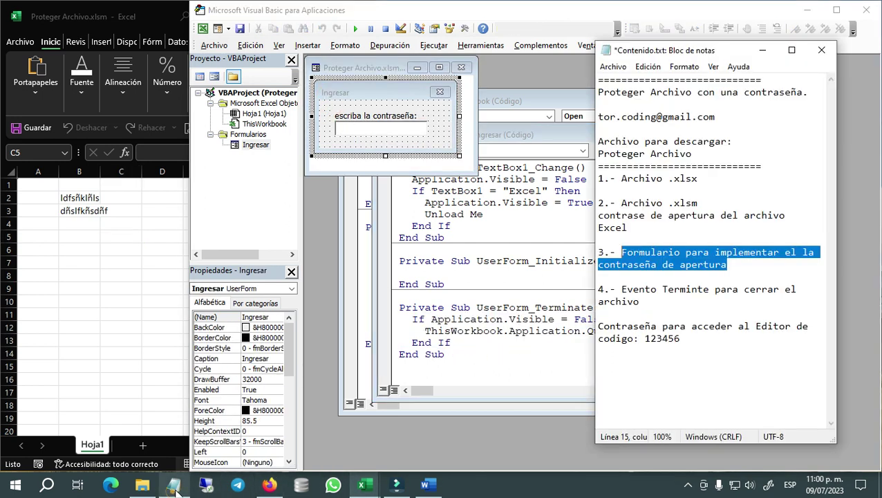
Step: Highlight item 4 on the Terminate event in Contenido.txt
click(642, 294)
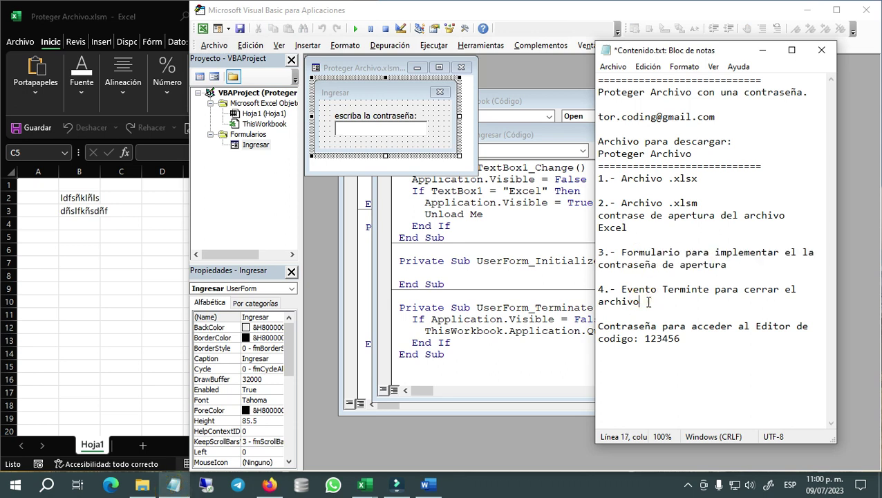
drag(648, 302, 593, 293)
click(680, 315)
Step: Review notes items 1 and 2 about Archivo and its opening password, then return to VBA
drag(691, 155, 645, 153)
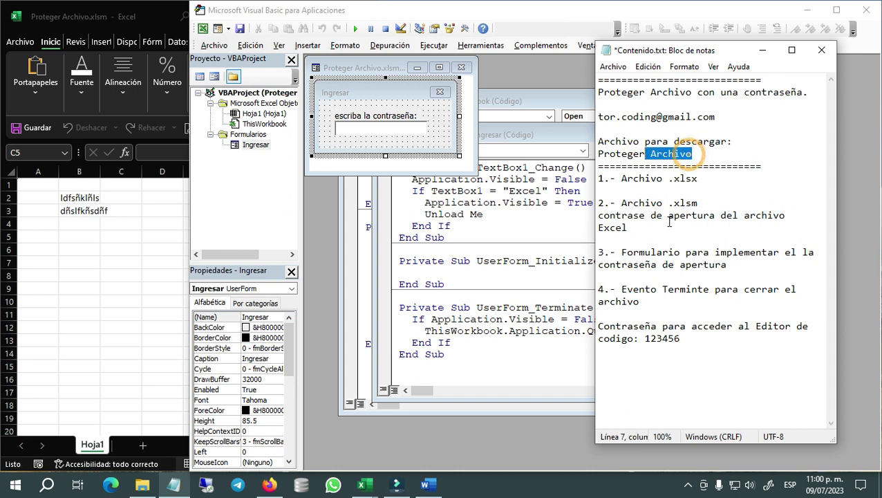
drag(703, 202, 681, 215)
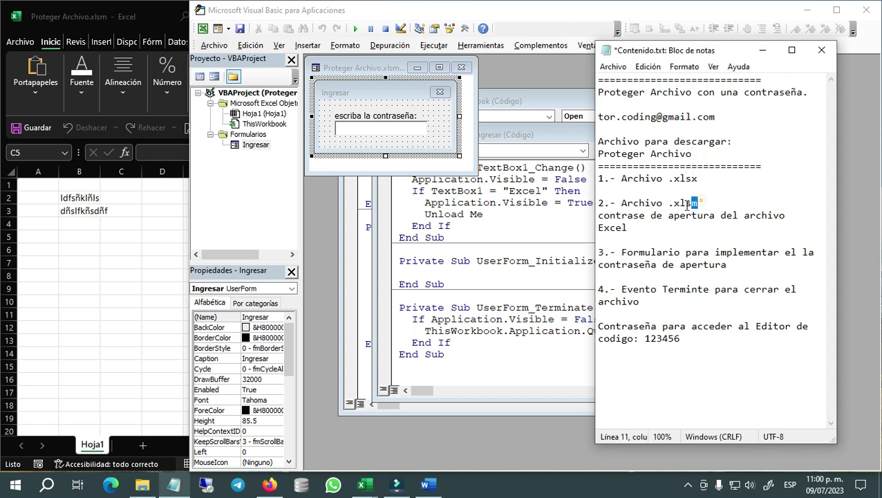
click(695, 201)
drag(698, 178, 623, 180)
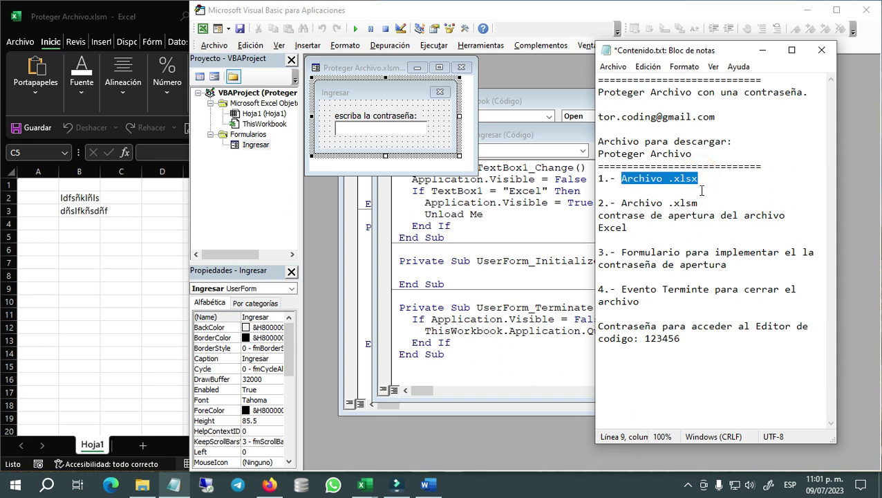
click(704, 186)
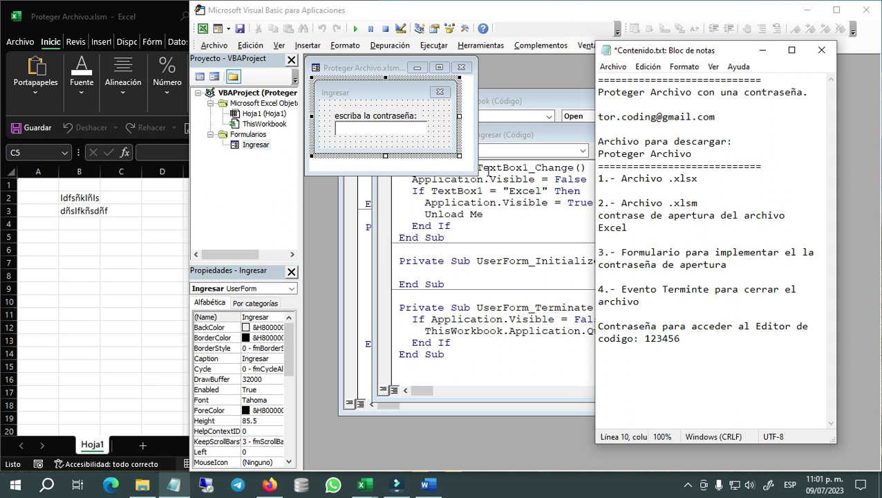
click(443, 135)
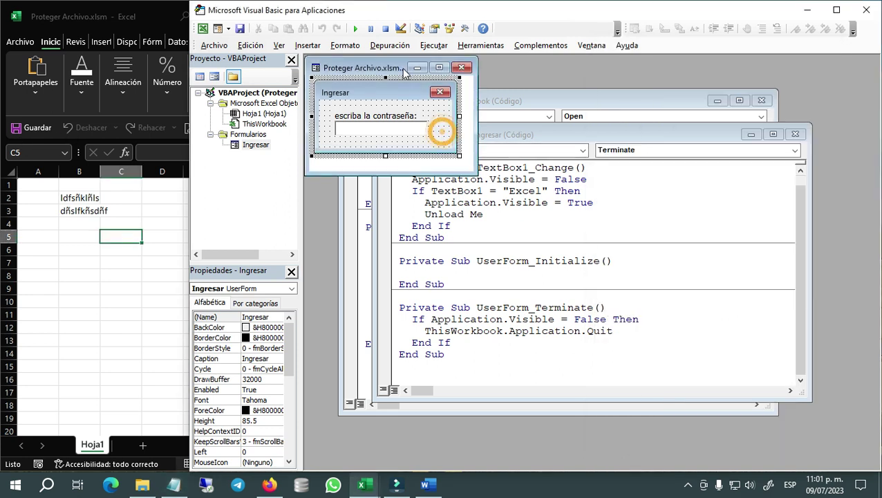
Step: Bring ThisWorkbook's code forward and inspect the 619F6 end of the PC name
drag(376, 71, 398, 340)
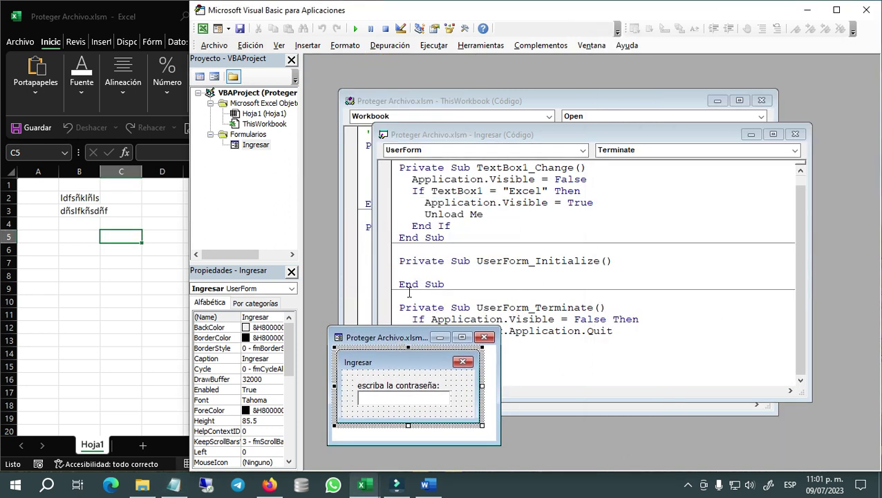
click(433, 188)
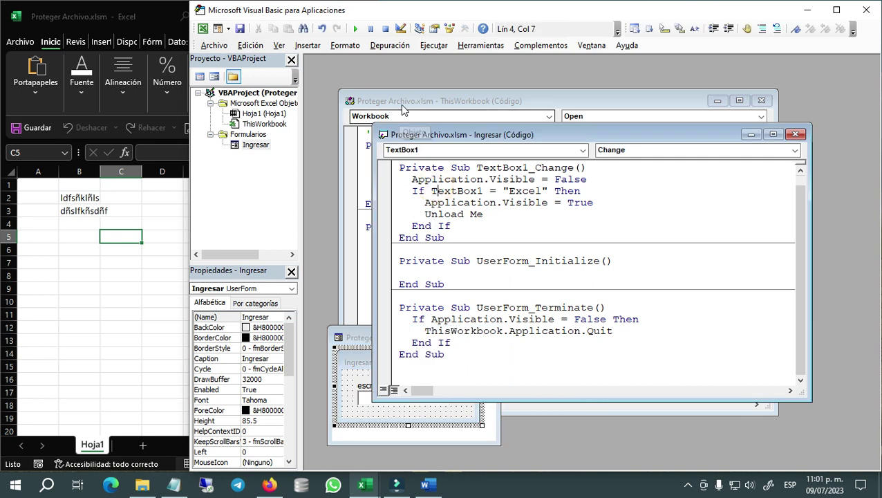
click(428, 102)
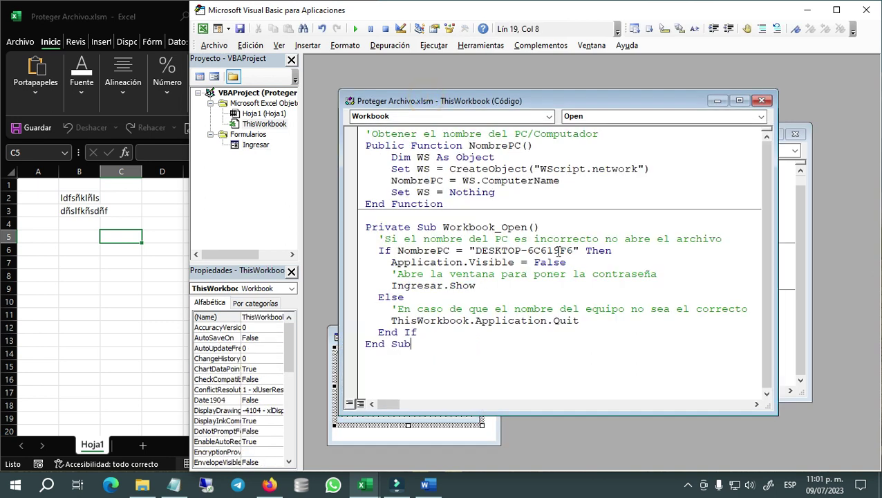
drag(573, 251, 541, 252)
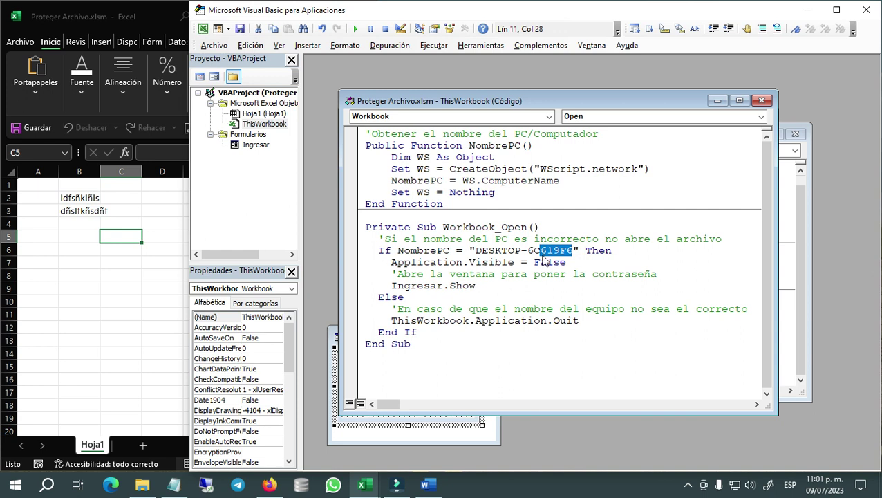
click(573, 251)
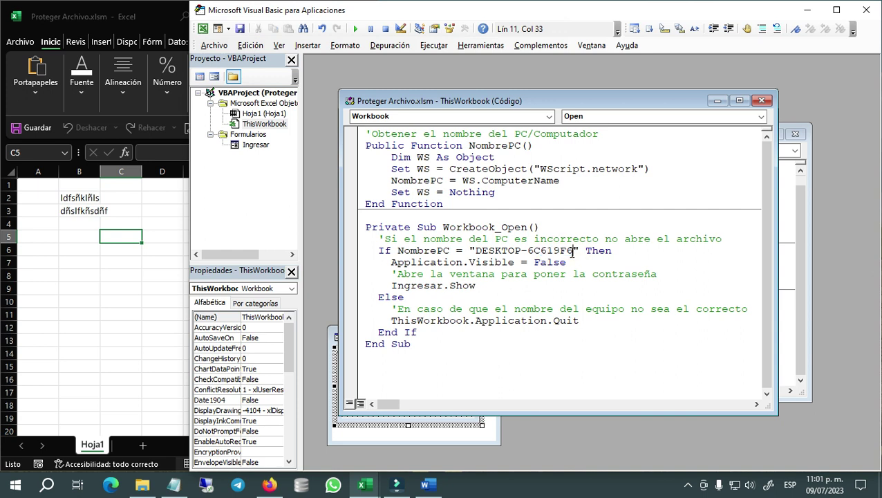
Step: Recheck the DESKTOP-6C619F6 string, then save the workbook and close Excel
drag(541, 250, 565, 252)
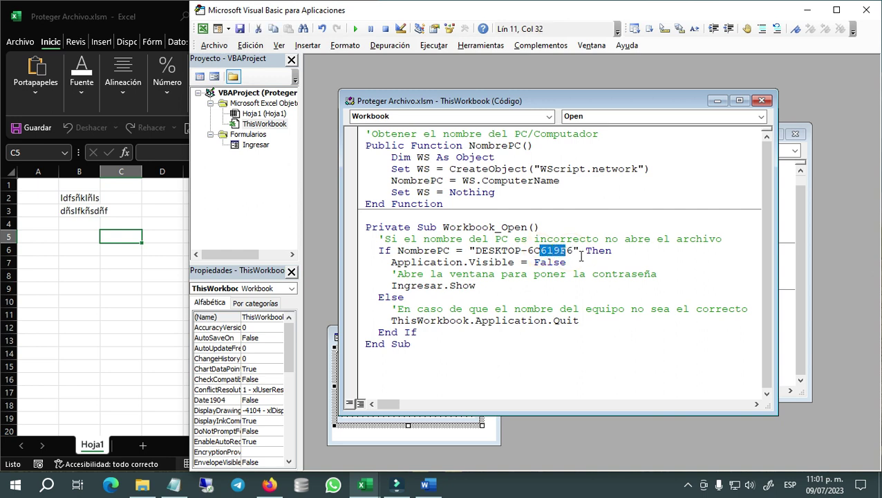
drag(572, 250, 546, 250)
click(43, 130)
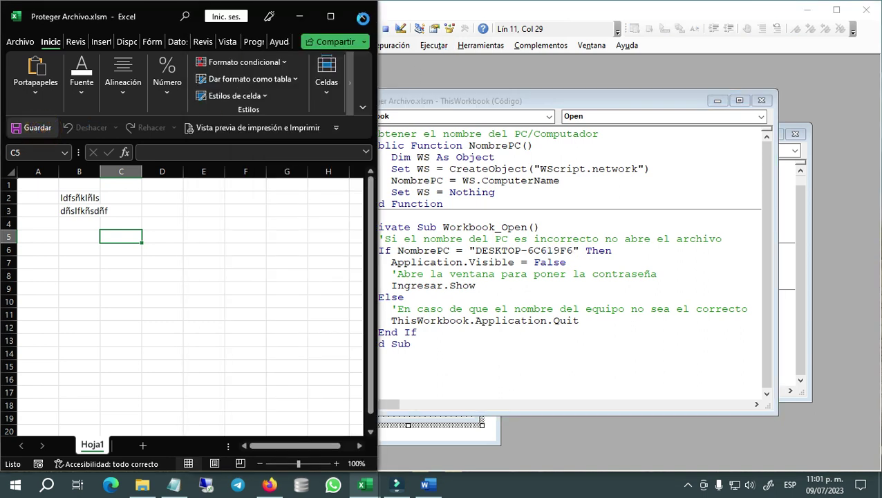
click(362, 16)
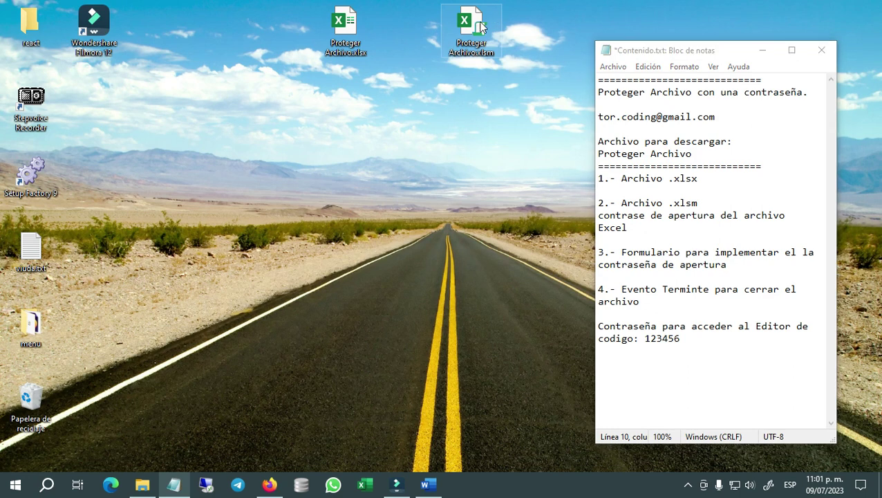
Step: Duplicate Proteger Archivo.xlsm as Proteger Archivo - copia.xlsm and place it below the original
click(482, 28)
key(ctrl+c)
click(484, 92)
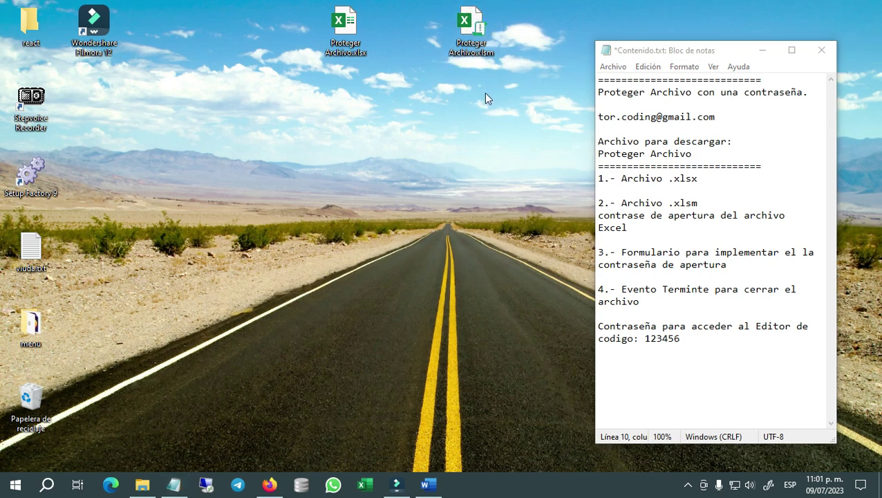
key(ctrl+v)
drag(102, 103, 475, 111)
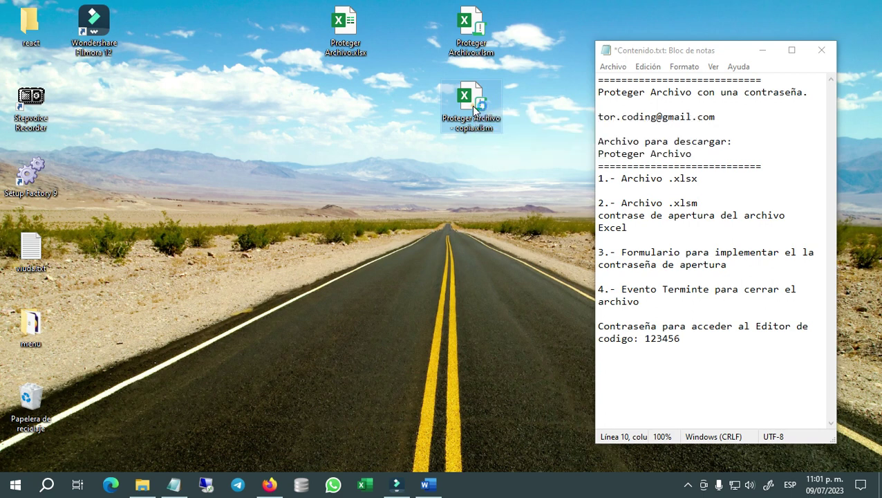
Step: Open the copy, enter the form password in Ingresar, and expand its VBA project
double_click(475, 110)
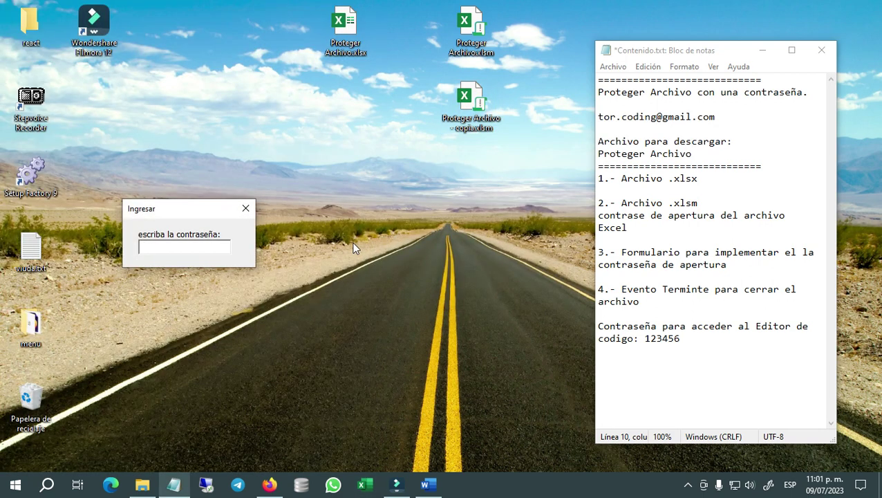
text(1)
key(Return)
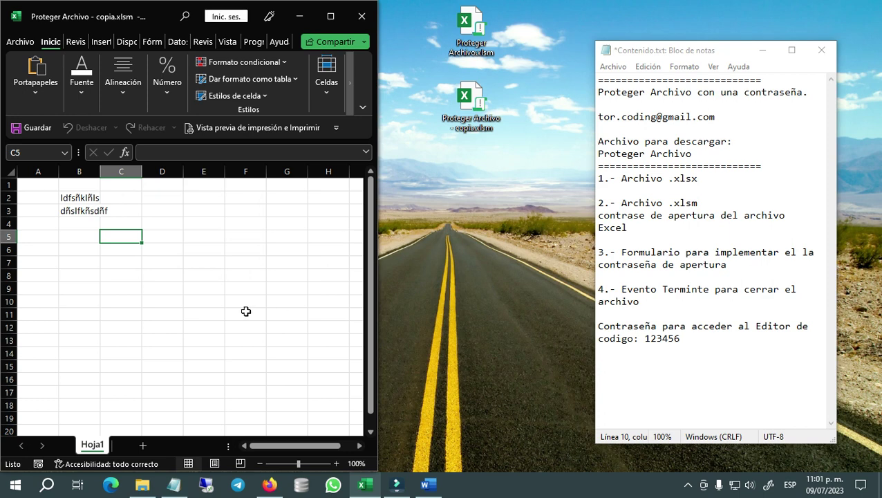
key(alt+F11)
click(198, 93)
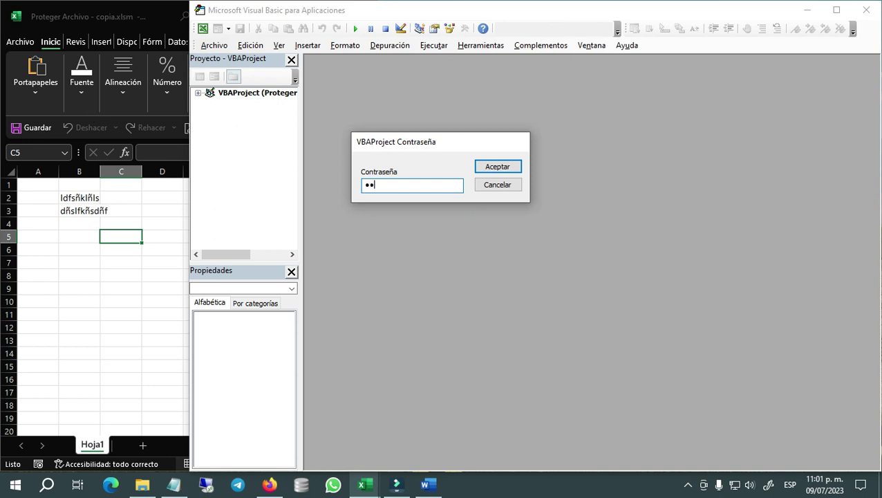
Step: Unlock the copy's VBA project and open the ThisWorkbook code
key(Return)
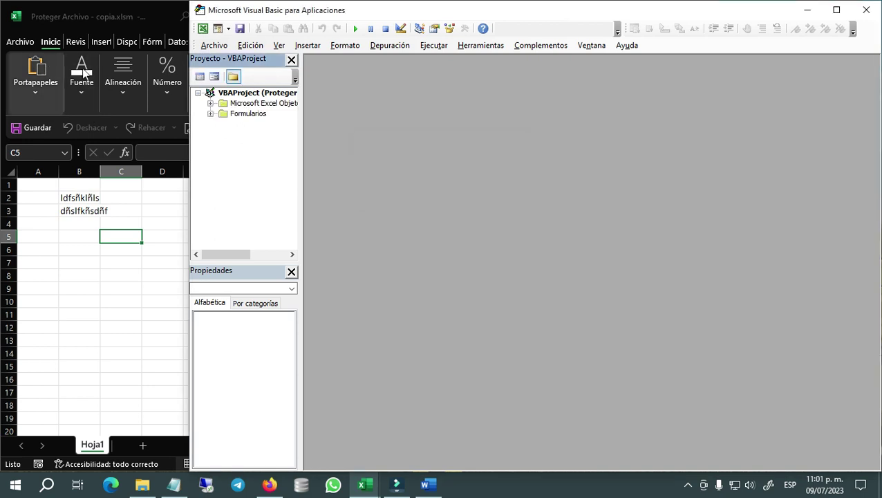
click(211, 104)
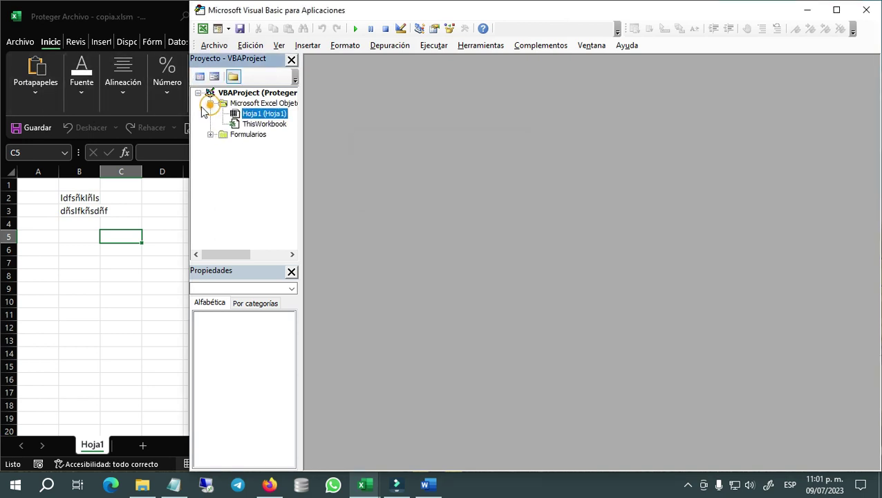
click(268, 125)
double_click(268, 125)
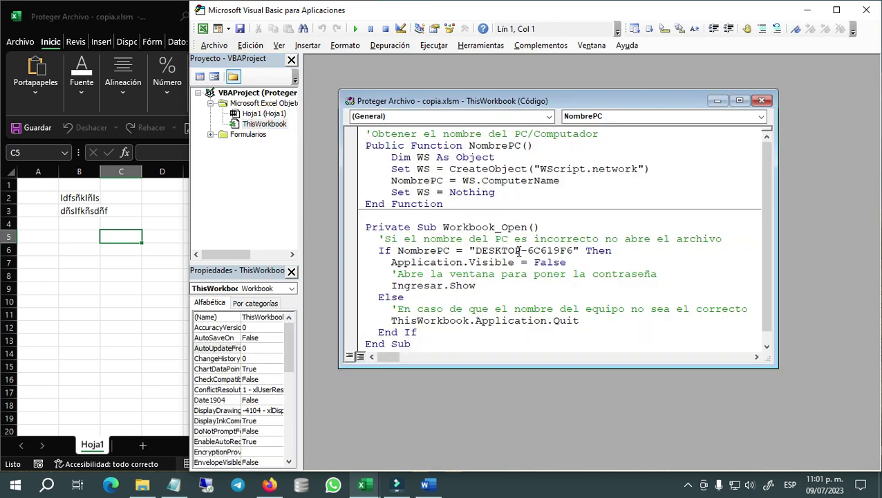
Step: Delete '19F6' so the PC name check reads DESKTOP-6C6, then save the workbook
drag(575, 250, 546, 253)
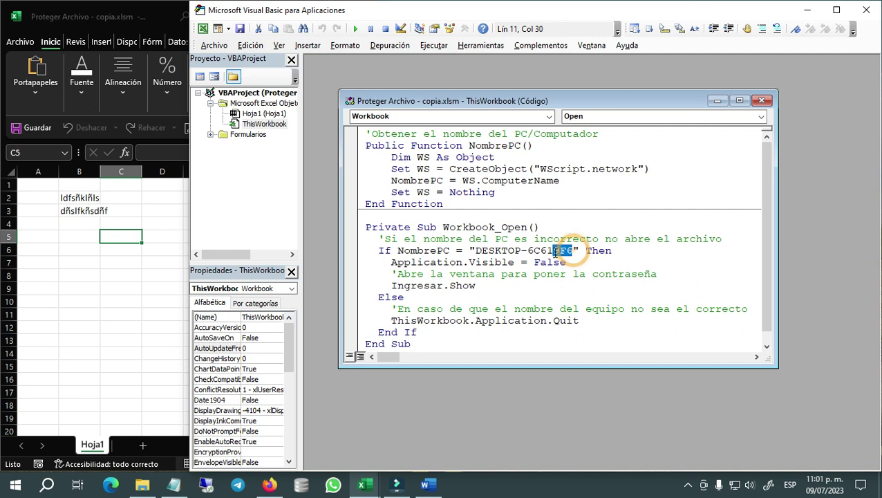
key(Delete)
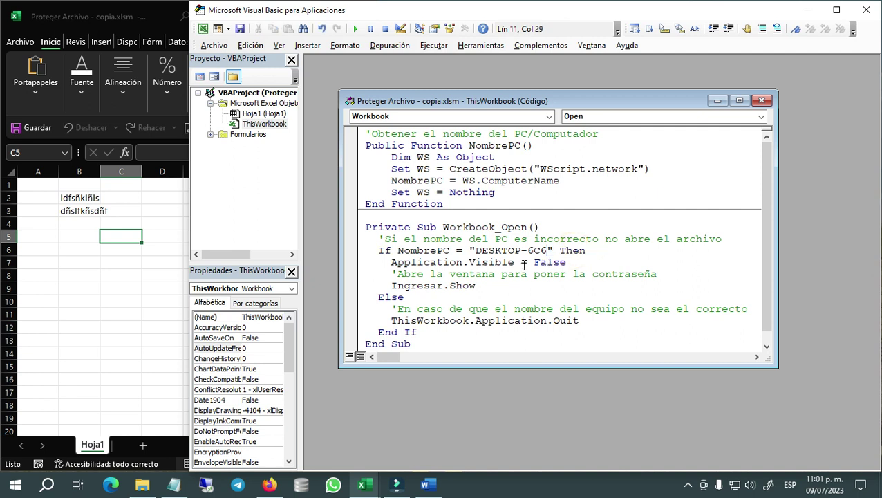
click(562, 296)
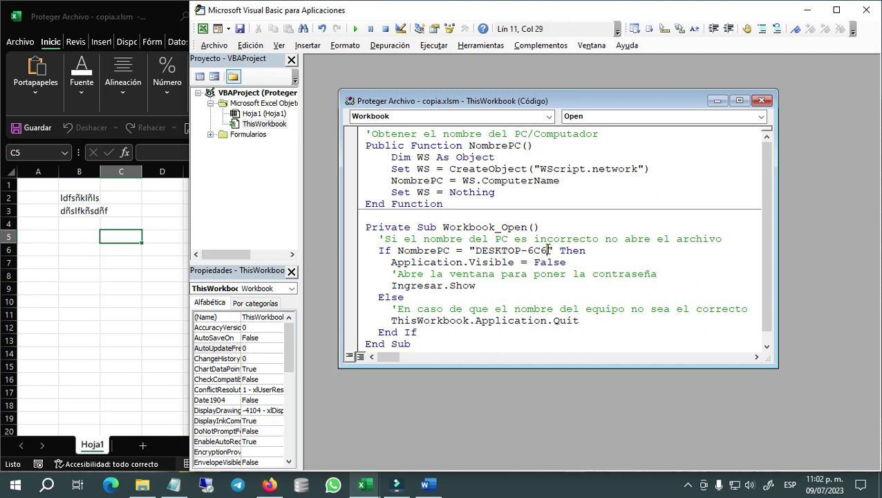
drag(546, 250, 476, 251)
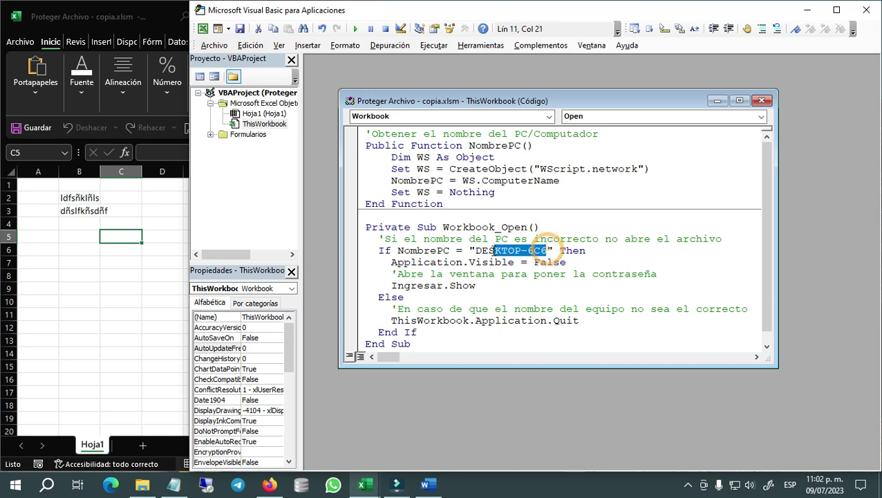
click(567, 264)
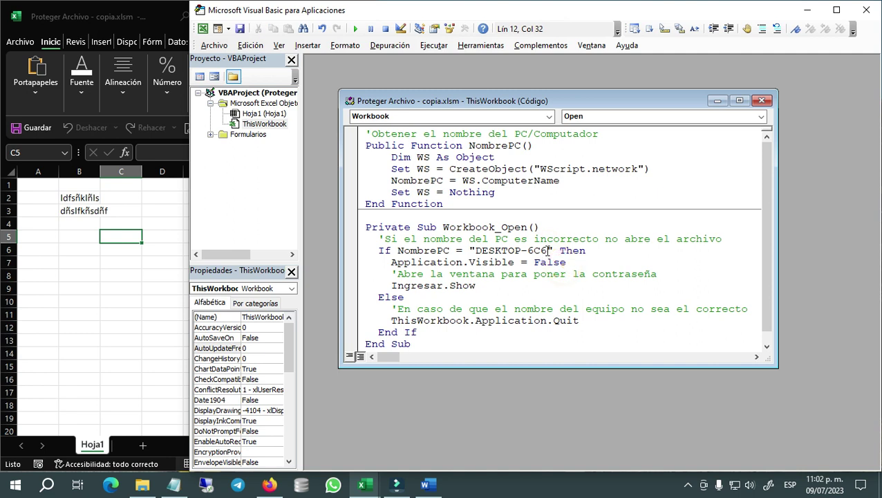
drag(547, 251, 527, 250)
drag(547, 250, 488, 251)
click(519, 275)
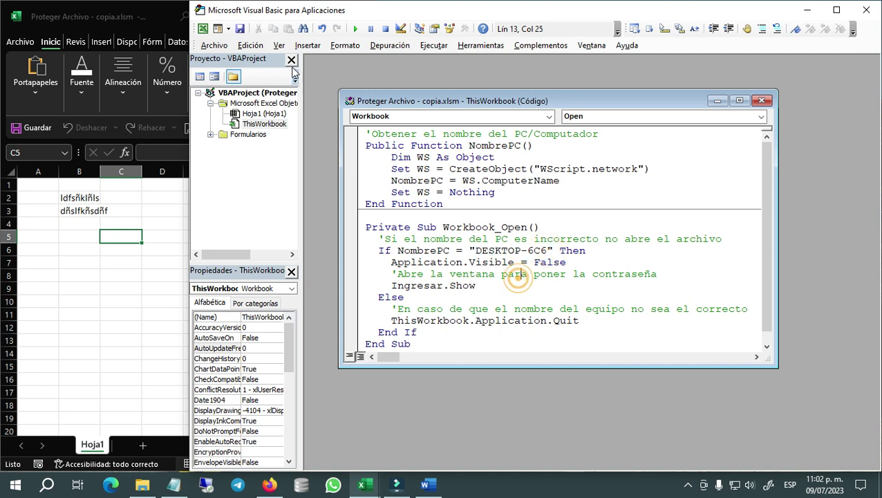
click(25, 128)
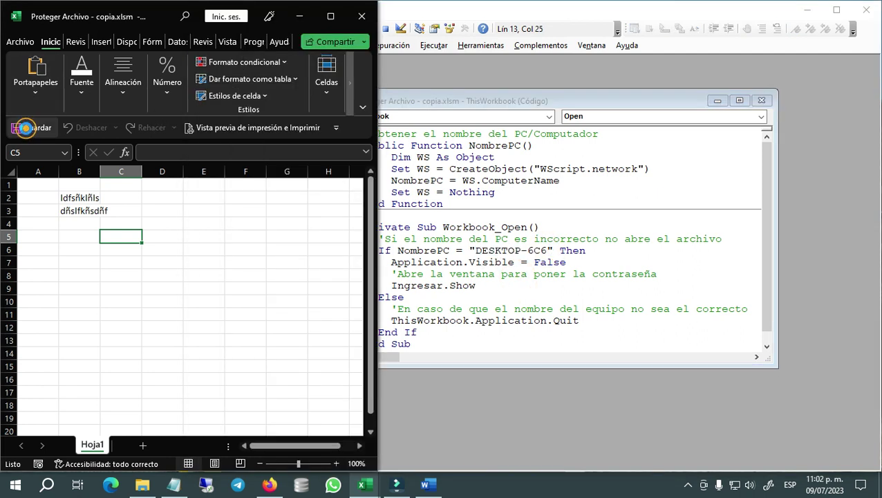
Step: Close the edited copy, test-launch copia.xlsm repeatedly, then open the original Proteger Archivo.xlsm
click(417, 65)
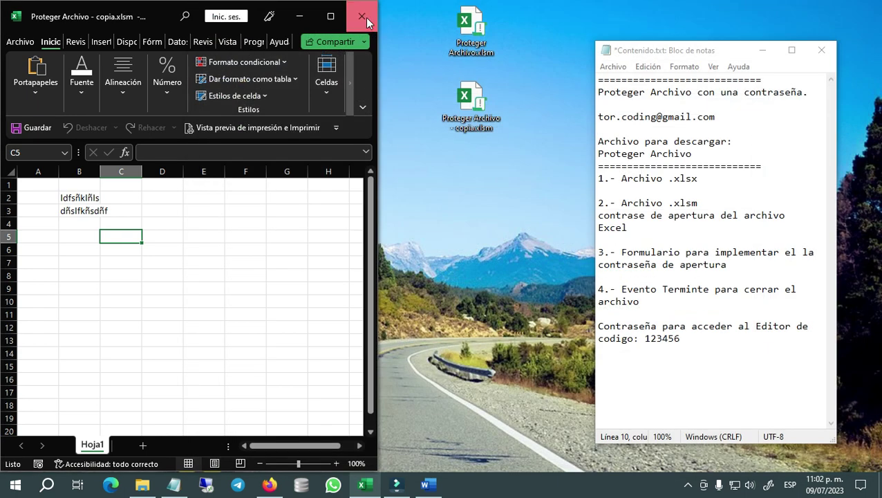
click(360, 13)
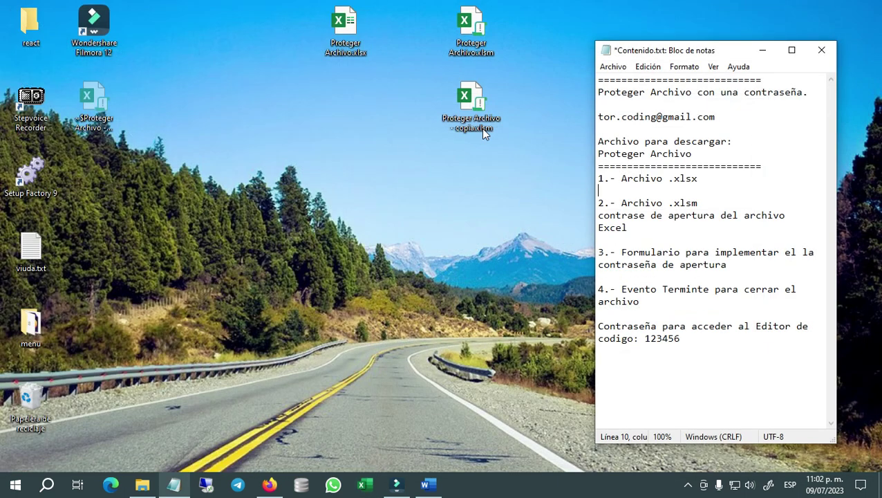
double_click(465, 109)
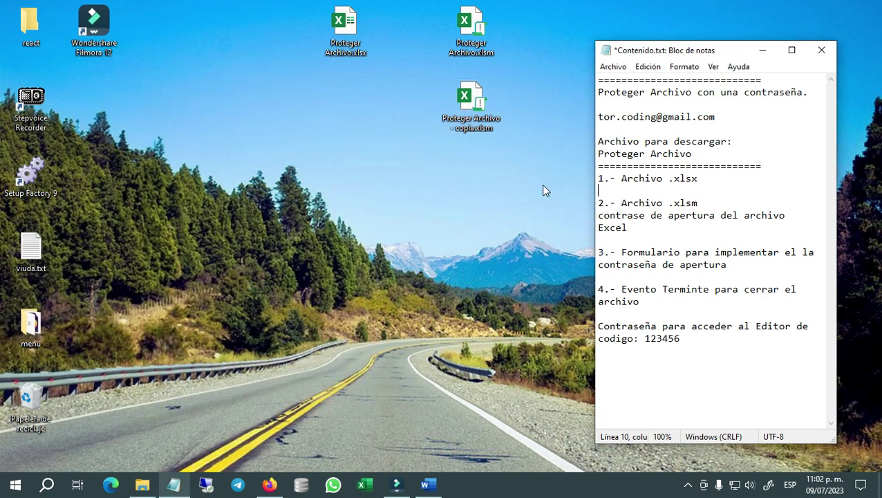
double_click(482, 105)
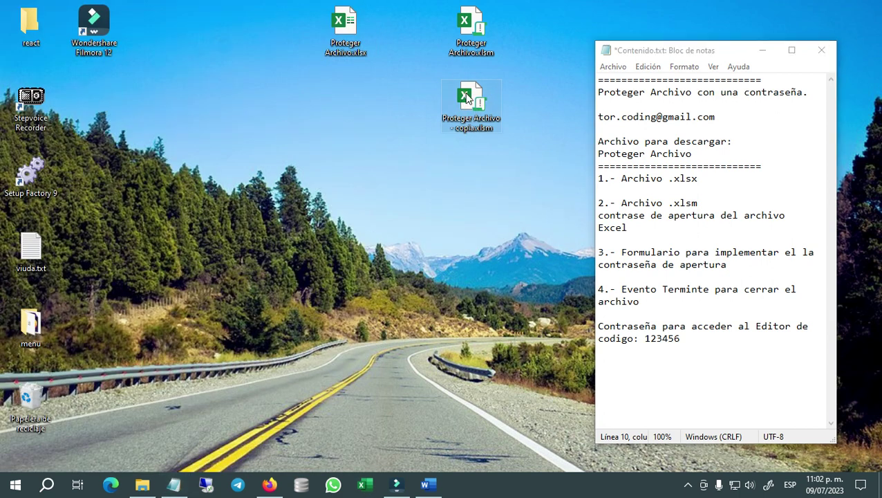
double_click(479, 103)
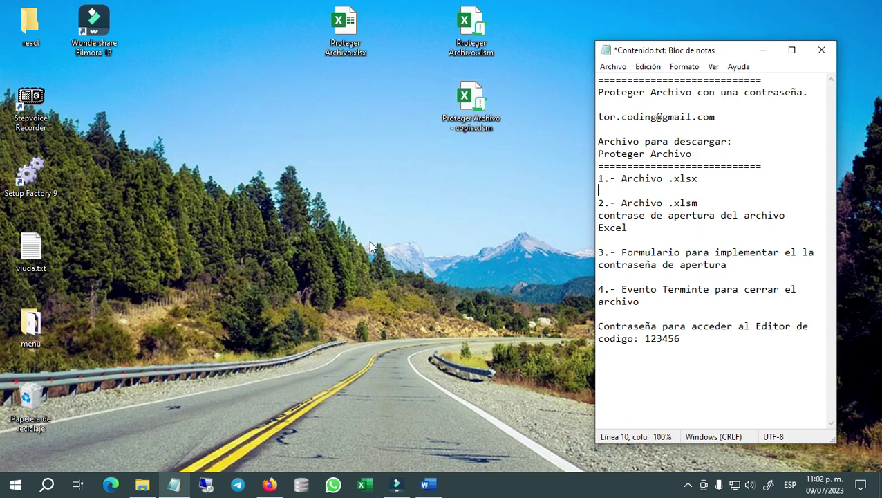
click(469, 27)
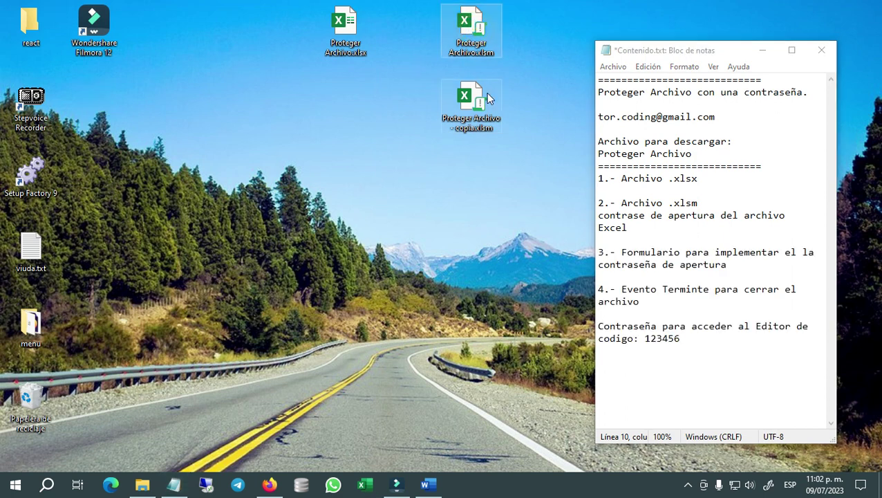
double_click(468, 22)
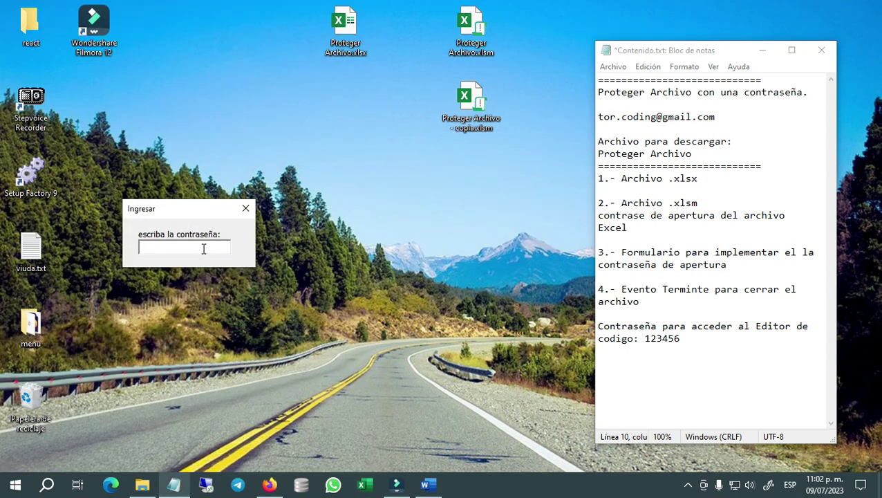
Step: Enter the password in the Ingresar form to open the original workbook
click(203, 249)
click(692, 202)
drag(699, 202, 686, 202)
click(223, 246)
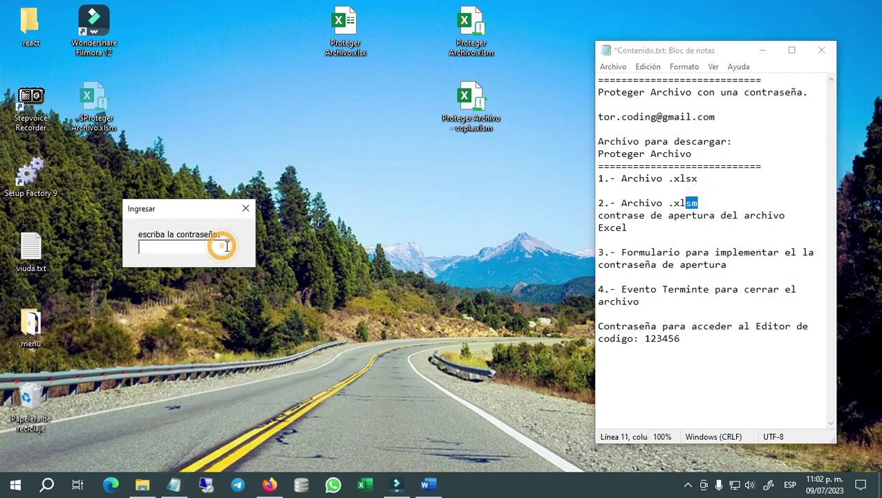
key(Return)
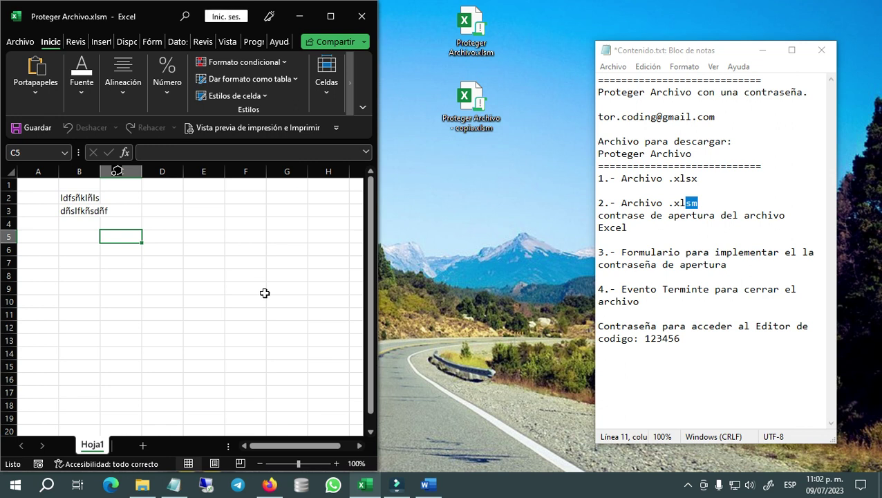
key(XF86AudioLowerVolume)
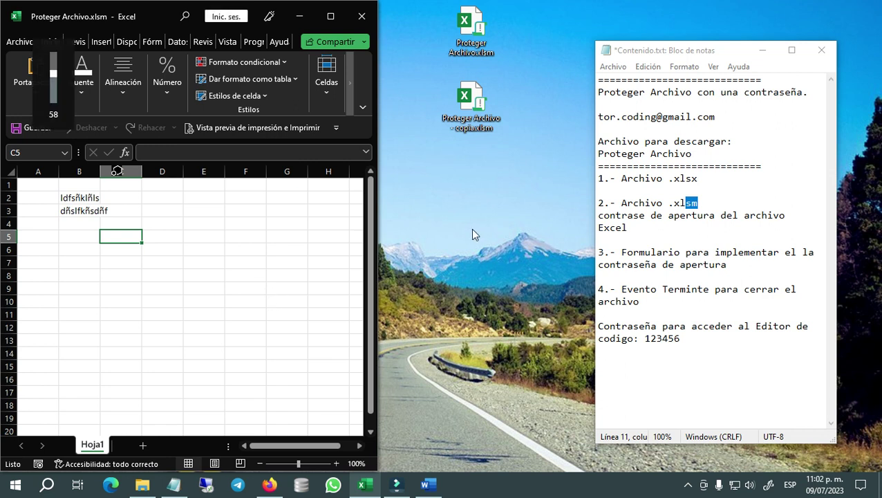
Step: Copy '.xlsm' from item 2 and paste it after 'Proteger Archivo' in the Notepad download line
drag(693, 154, 600, 155)
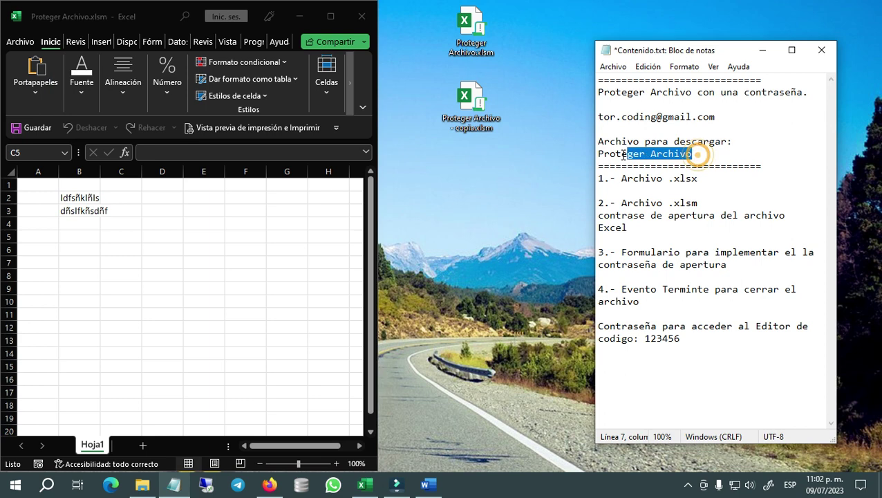
click(705, 158)
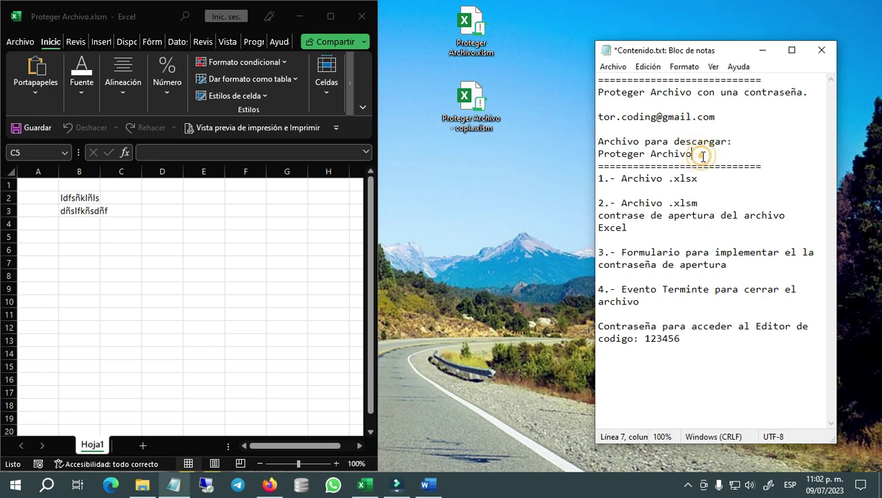
click(664, 202)
mouse_move(664, 203)
mouse_down()
mouse_move(692, 203)
mouse_move(669, 203)
mouse_up()
click(693, 202)
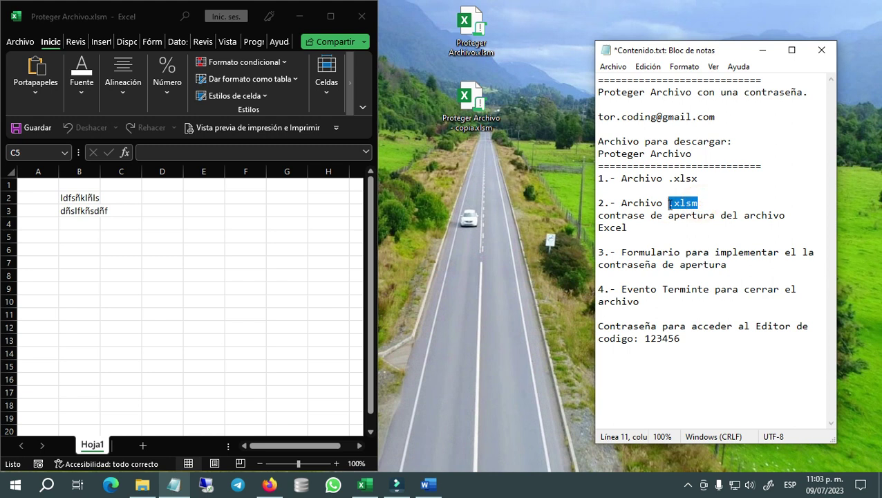
key(ctrl+c)
click(701, 157)
key(ctrl+v)
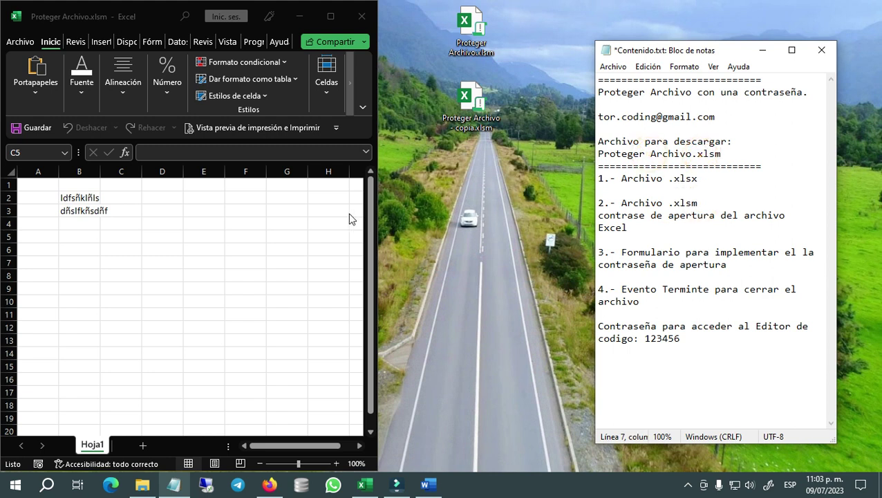
click(135, 236)
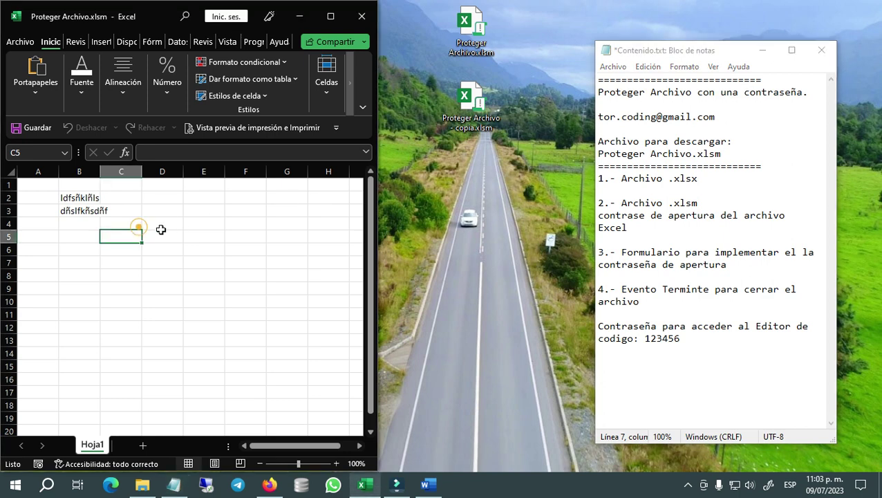
Step: Open the VBA editor with Alt+F11, unlock VBAProject and open the ThisWorkbook code
key(alt+F11)
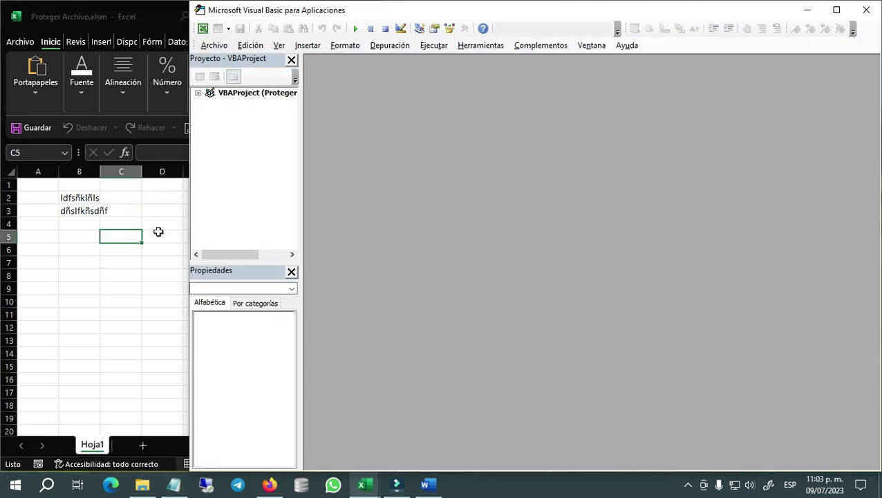
click(202, 95)
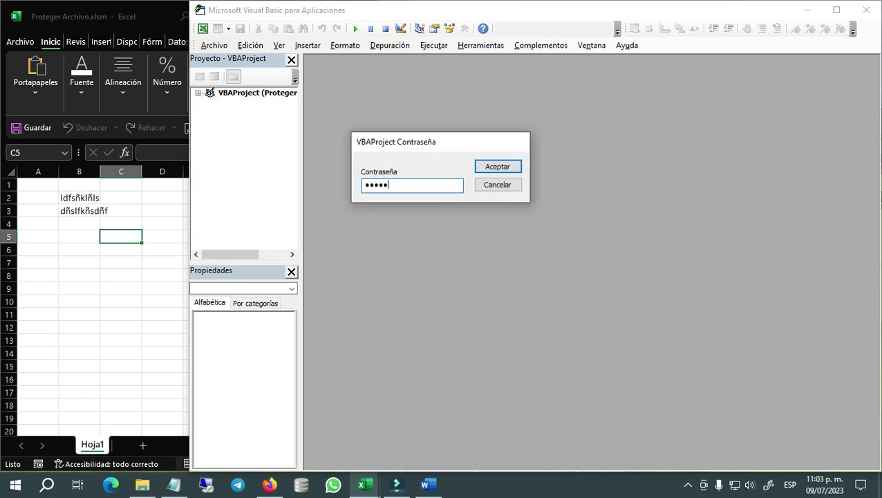
key(Return)
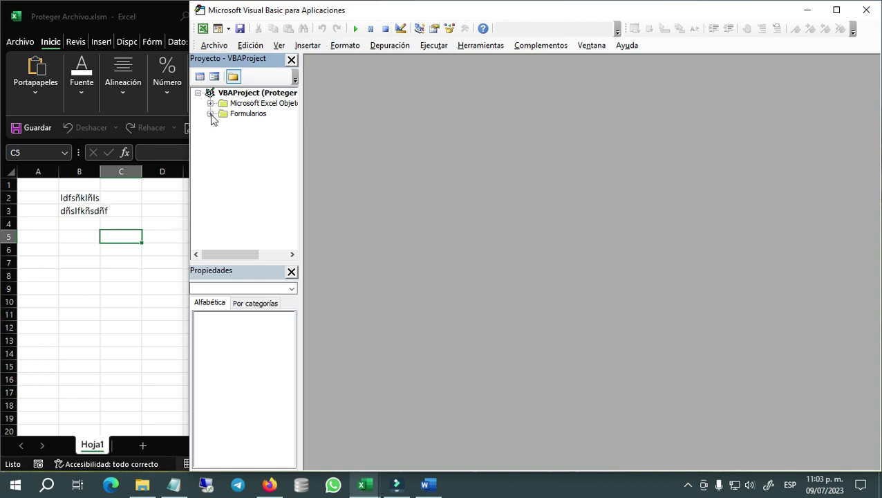
click(210, 103)
click(263, 125)
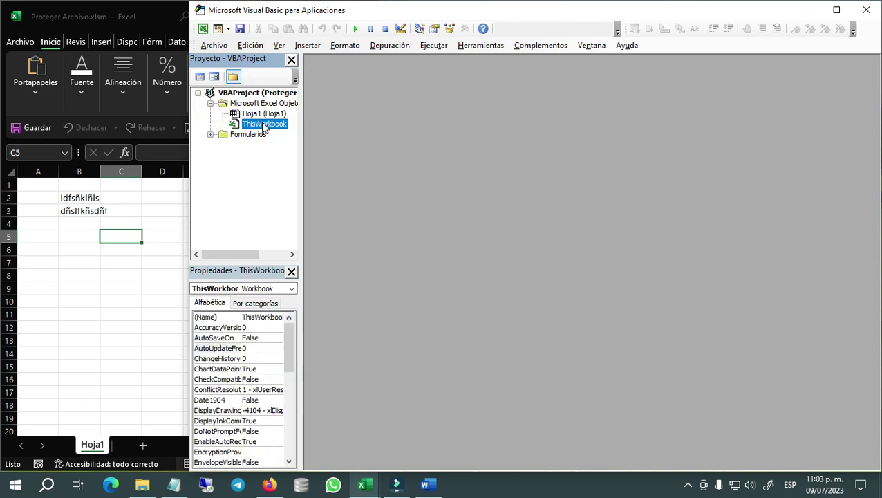
double_click(264, 124)
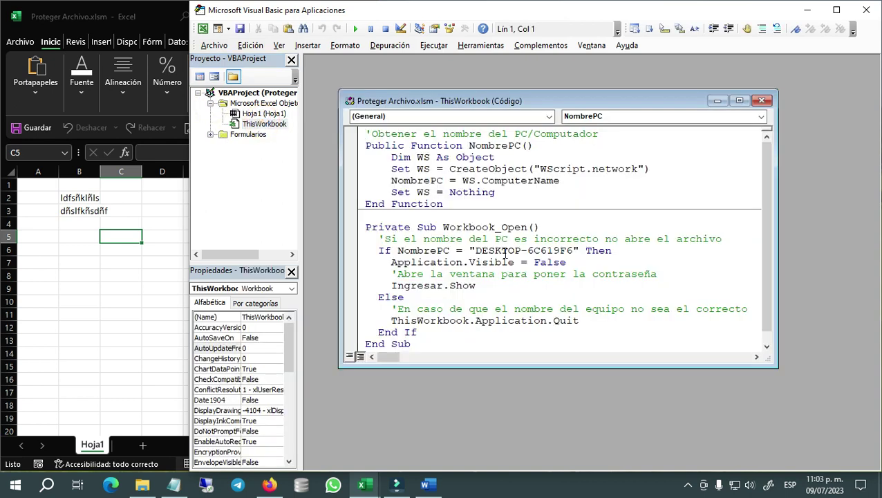
Step: Enlarge the code window and insert blank lines above the If NombrePC check
drag(455, 367, 456, 438)
click(421, 332)
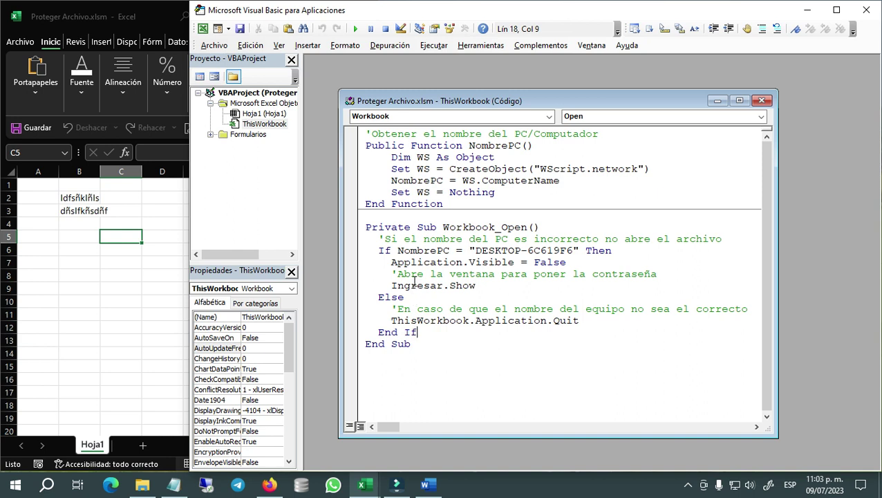
click(379, 251)
key(Return)
key(Return)
key(Return)
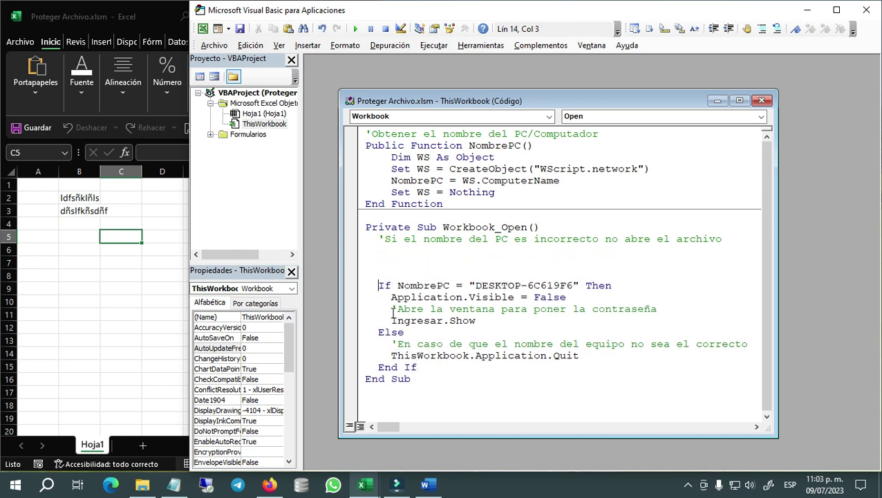
Step: Copy the three Then-branch lines above the If check and outdent them
drag(392, 297, 491, 323)
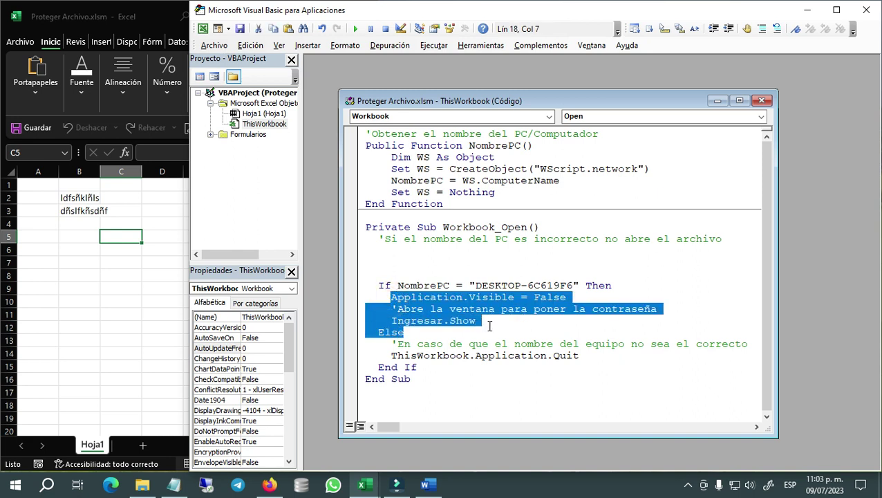
click(415, 252)
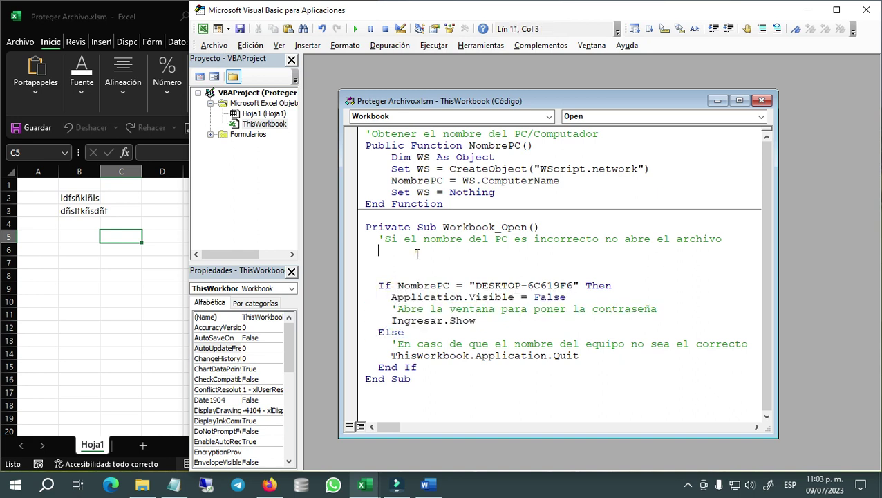
key(ctrl+v)
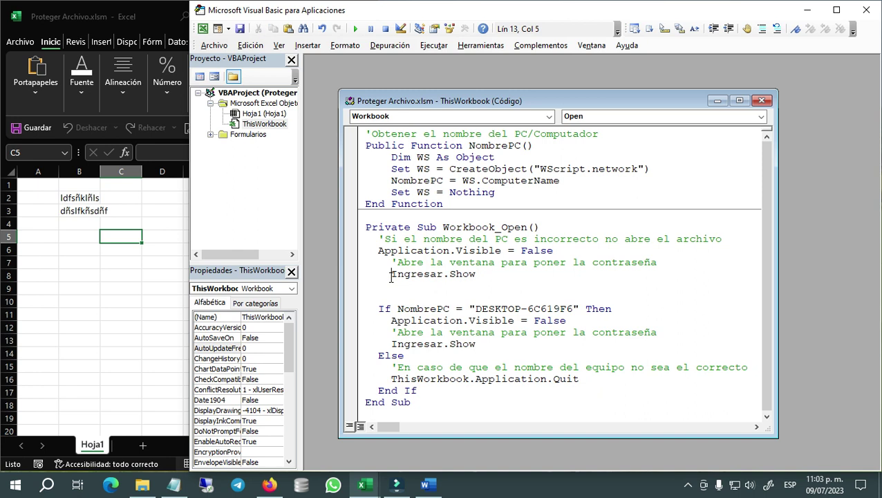
key(BackSpace)
key(BackSpace)
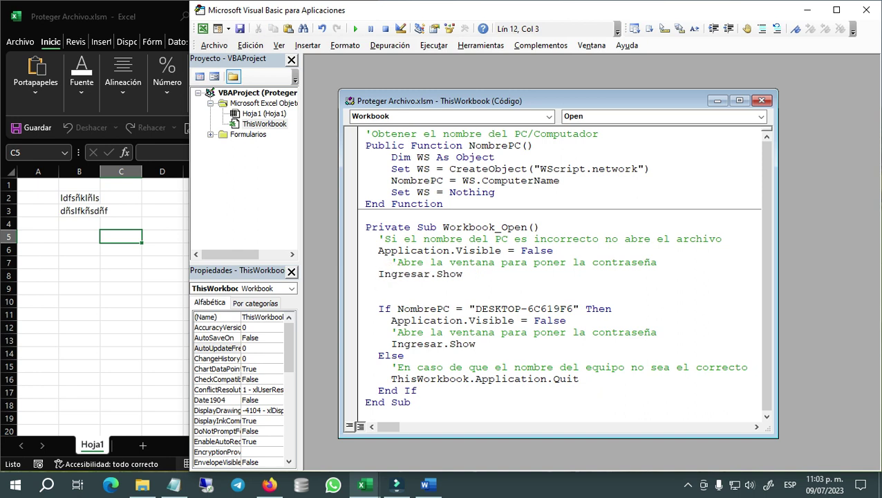
key(BackSpace)
key(BackSpace)
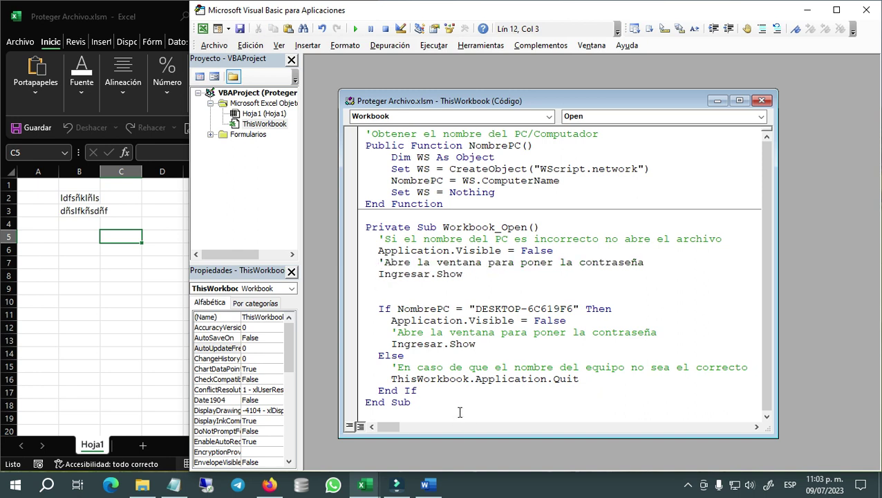
Step: Comment out the whole If...End If block with Bloque con comentarios
click(423, 390)
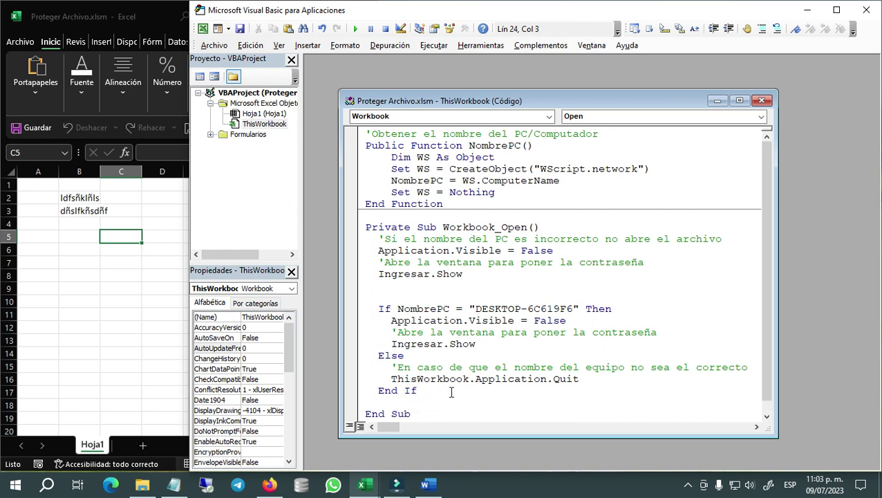
mouse_move(448, 390)
mouse_down()
mouse_move(378, 313)
mouse_move(359, 309)
mouse_up()
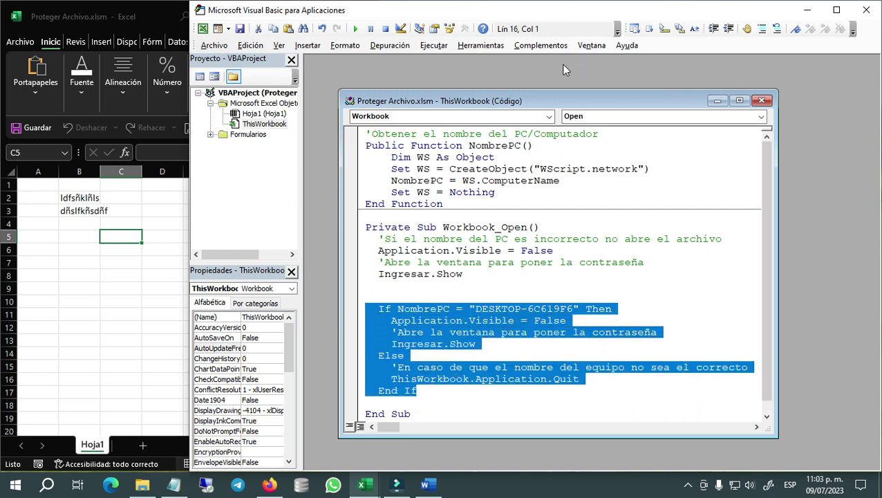
click(761, 29)
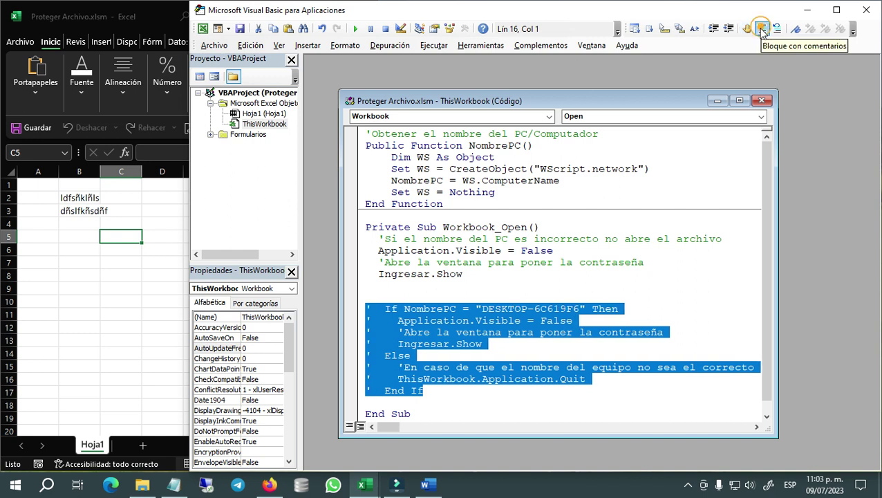
click(511, 332)
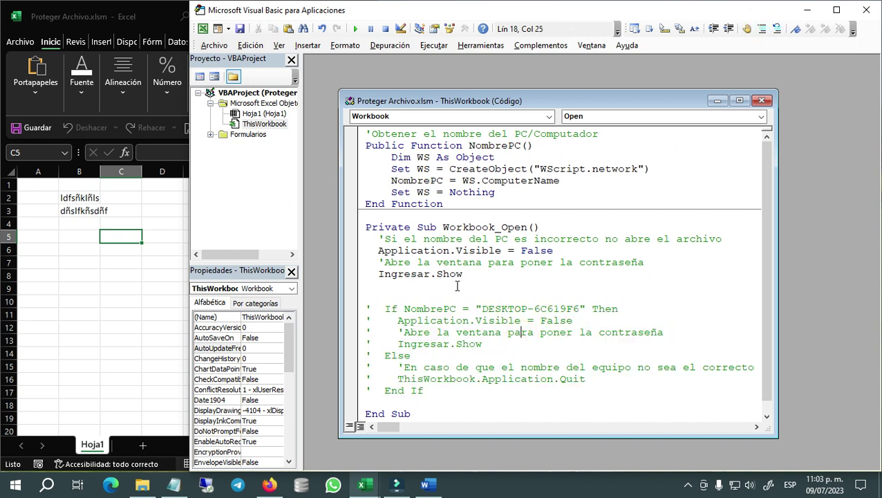
click(378, 250)
key(shift+End)
drag(378, 274, 472, 274)
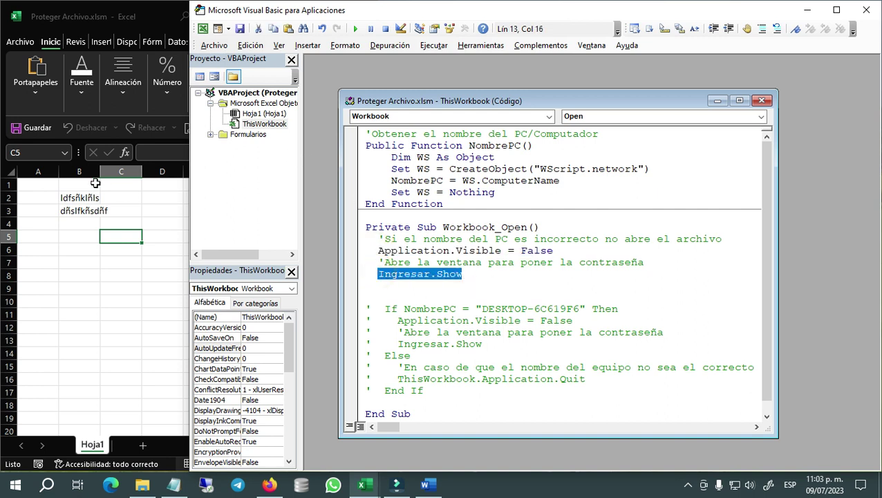
click(23, 130)
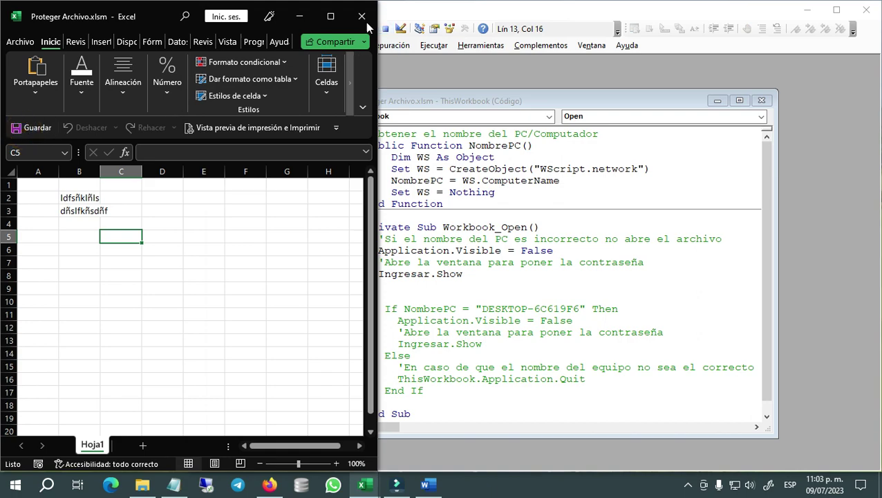
Step: Close and reopen Proteger Archivo.xlsm, entering the password in the Ingresar form
click(362, 16)
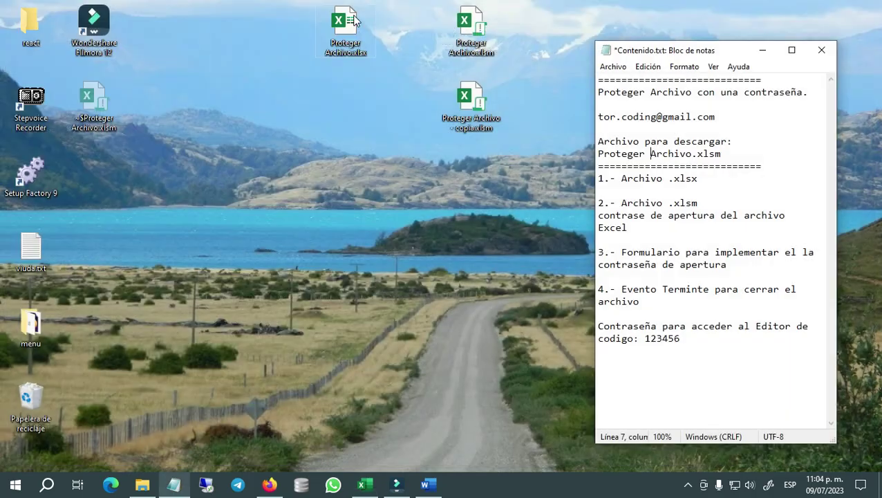
double_click(473, 41)
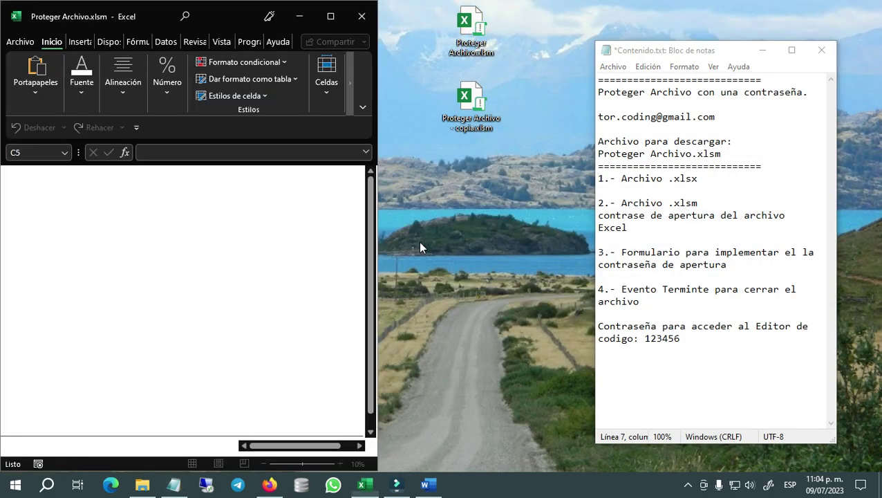
key(Return)
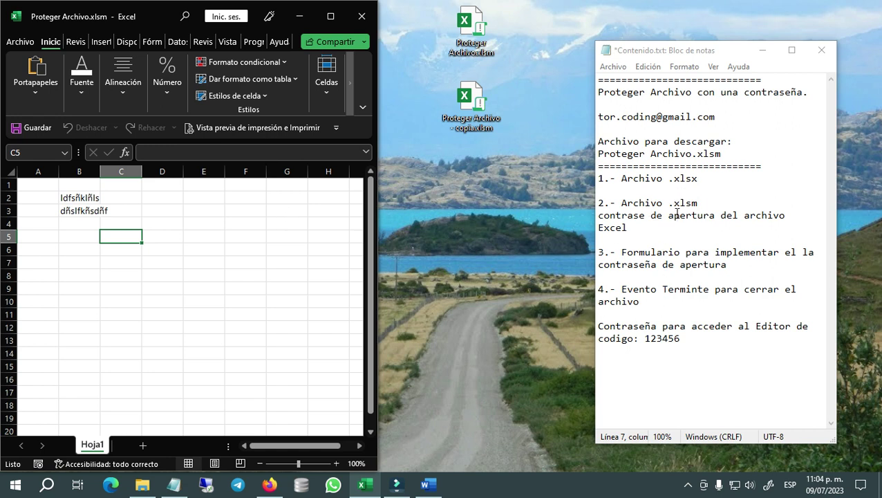
click(709, 204)
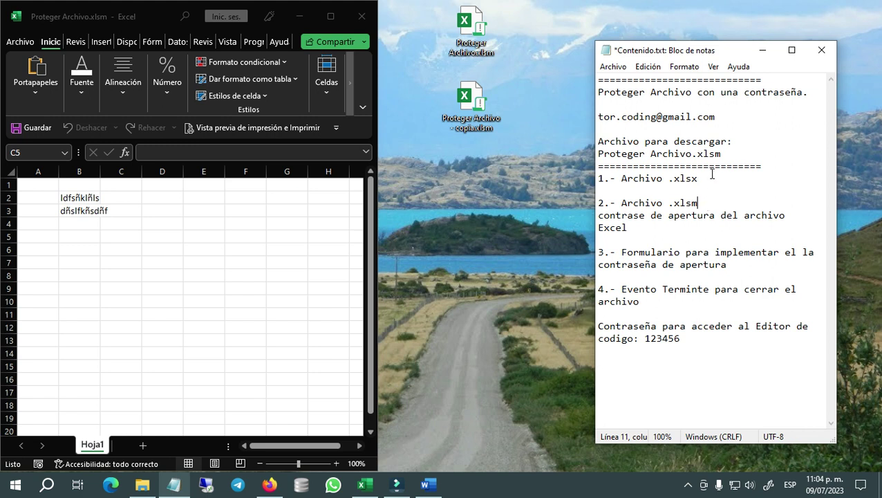
drag(597, 117, 719, 121)
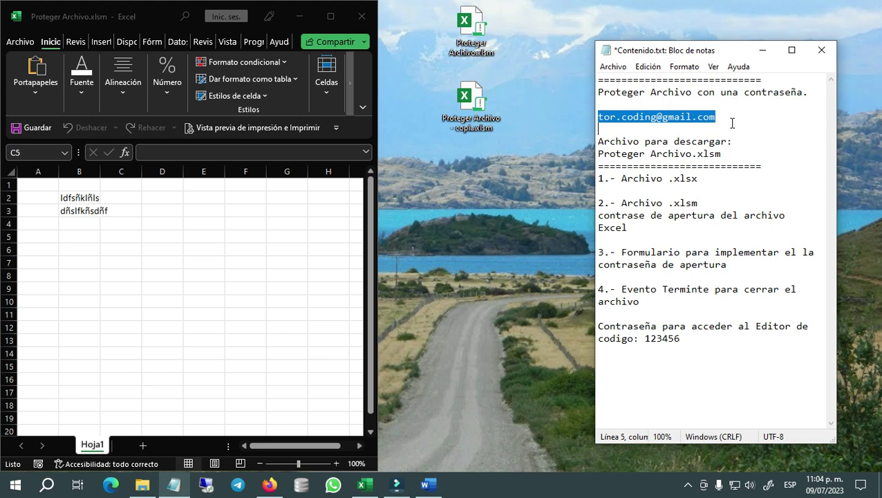
click(731, 122)
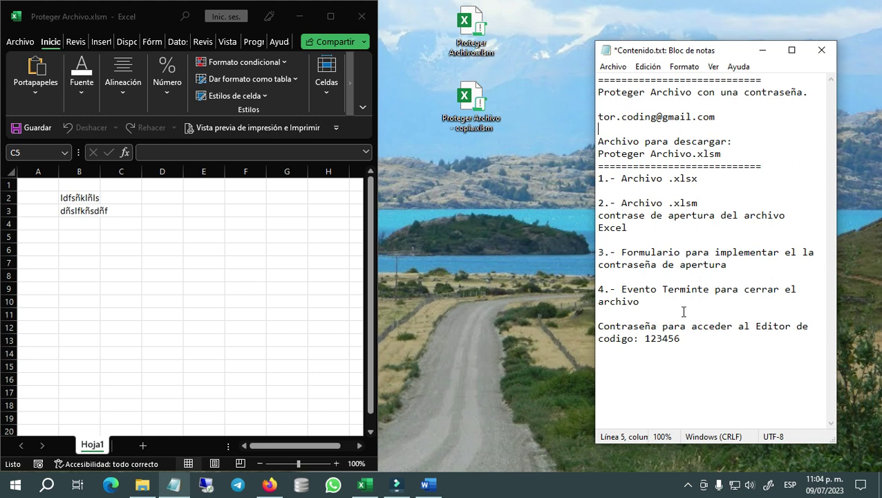
click(706, 339)
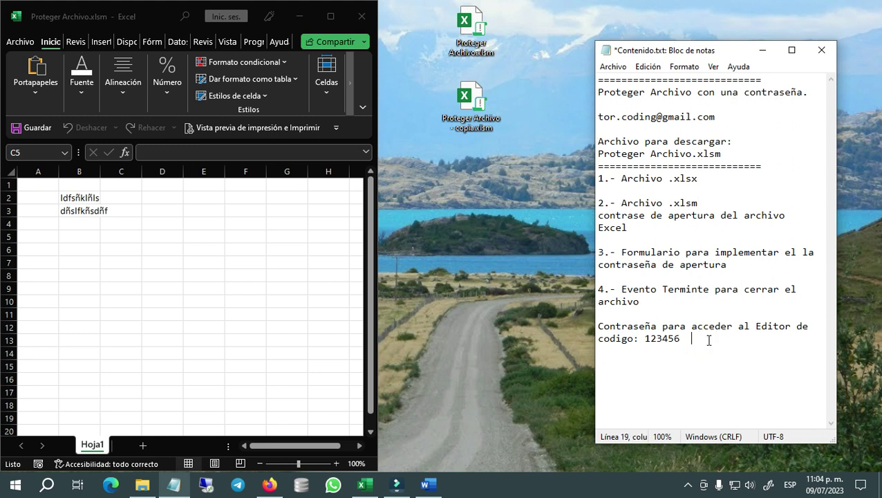